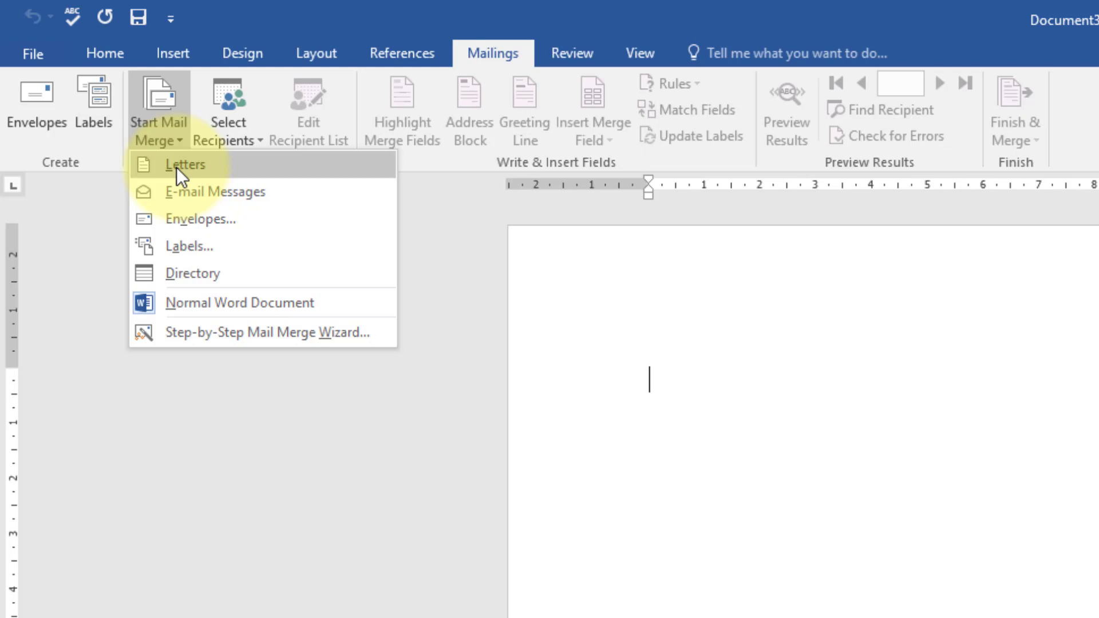
Start a Letters mail merge in the blank document and copy the full text of the "Letter for interview" document into it.
click(176, 166)
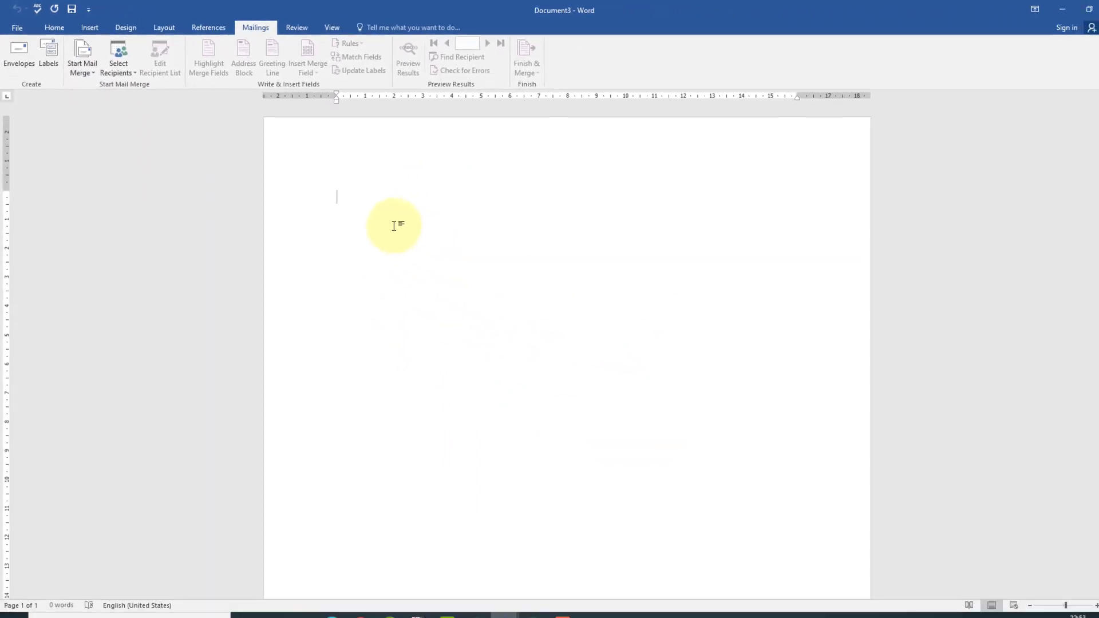
mouse_move(490, 603)
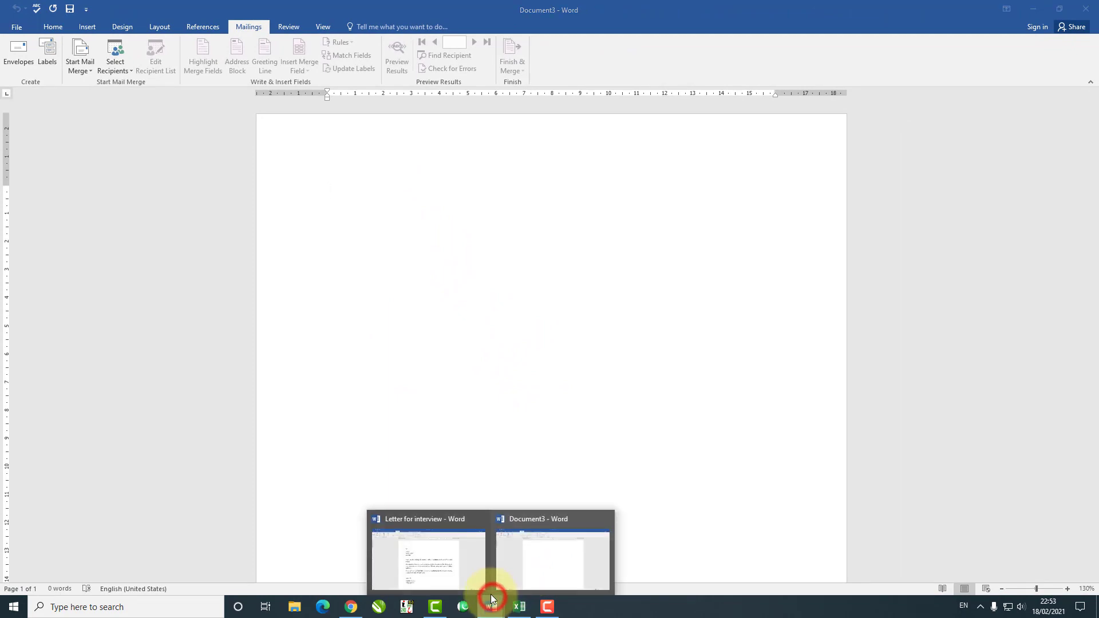
click(432, 567)
drag(328, 193, 417, 527)
key(ctrl+c)
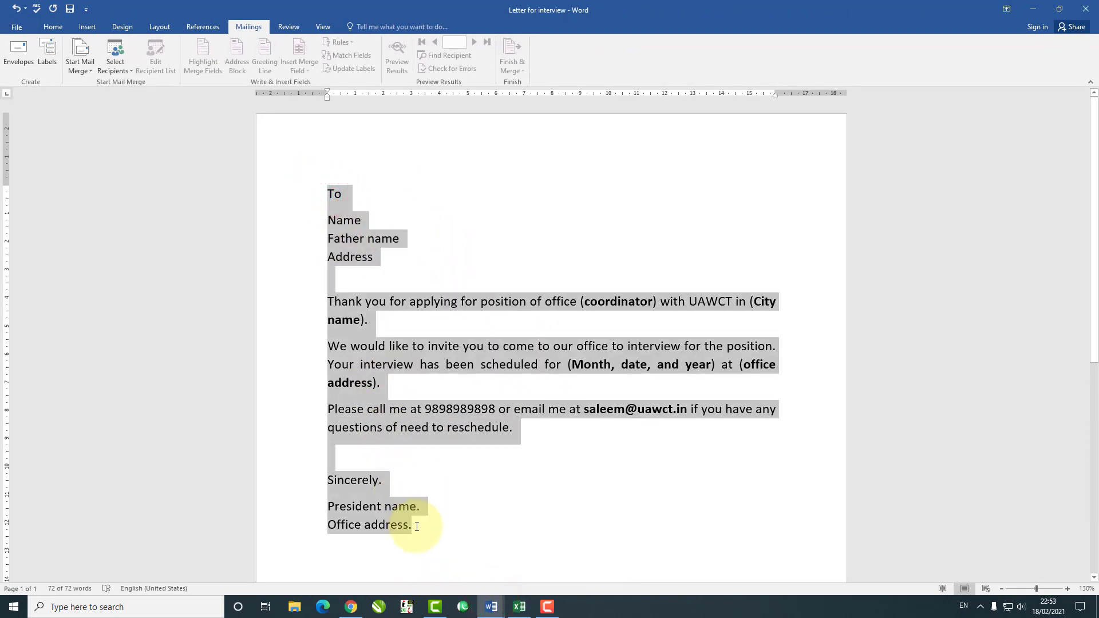
click(491, 607)
mouse_move(491, 607)
click(527, 561)
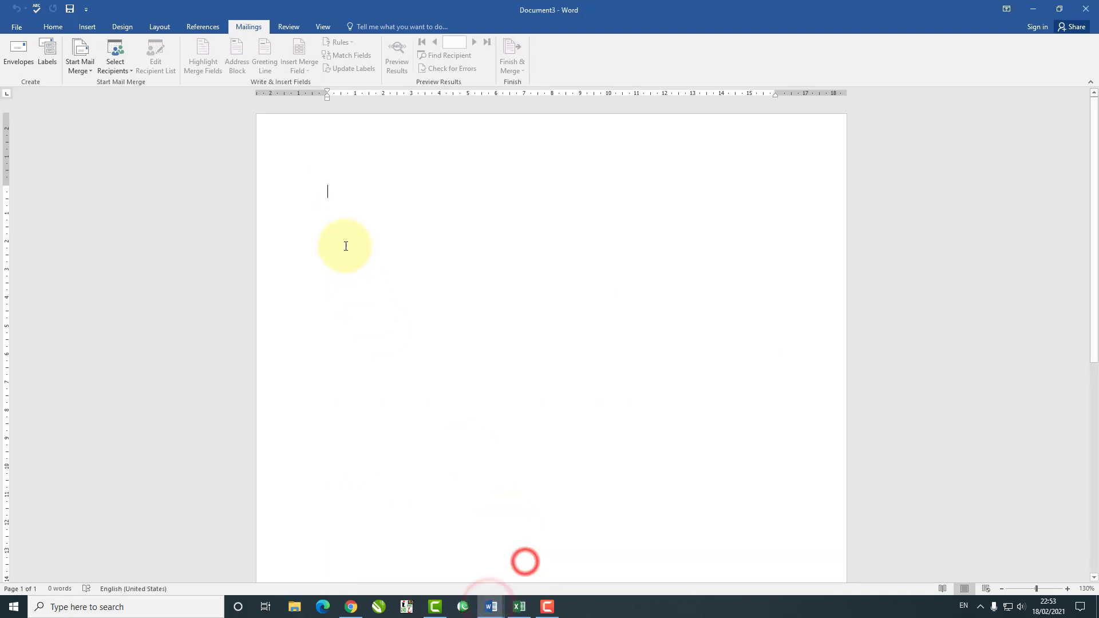
key(ctrl+v)
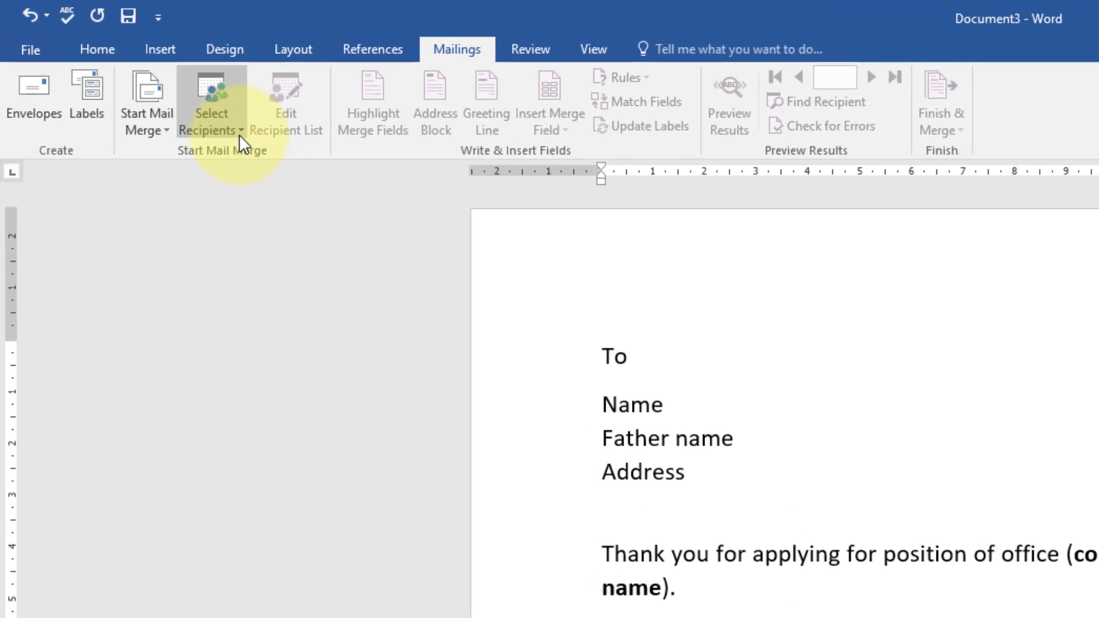
Start a new typed recipient list for the merge and look through its default columns.
click(239, 135)
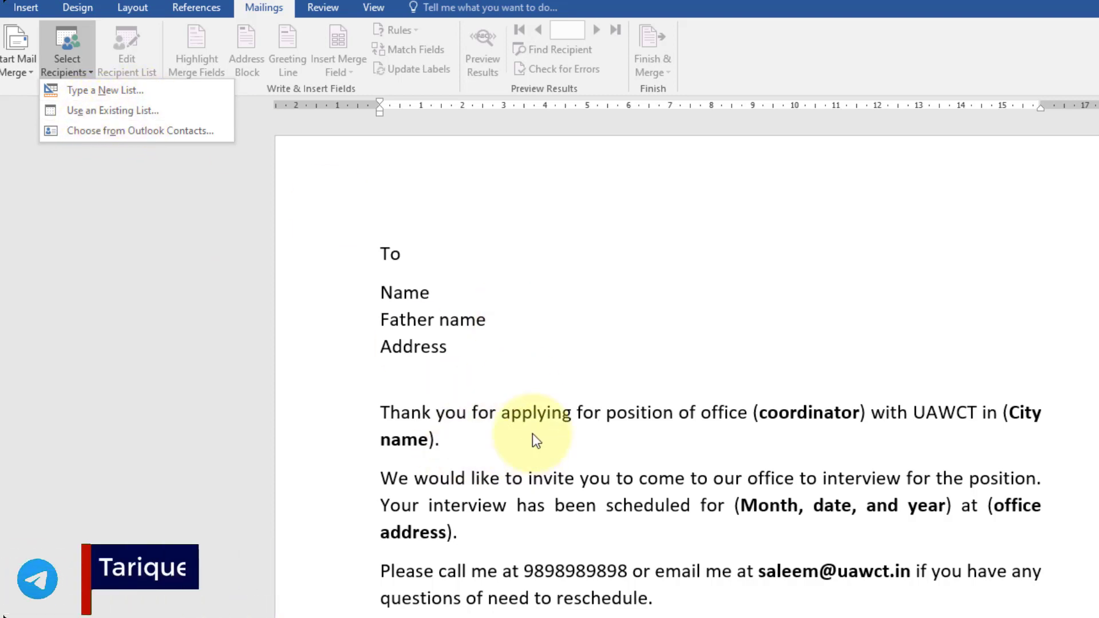
click(109, 90)
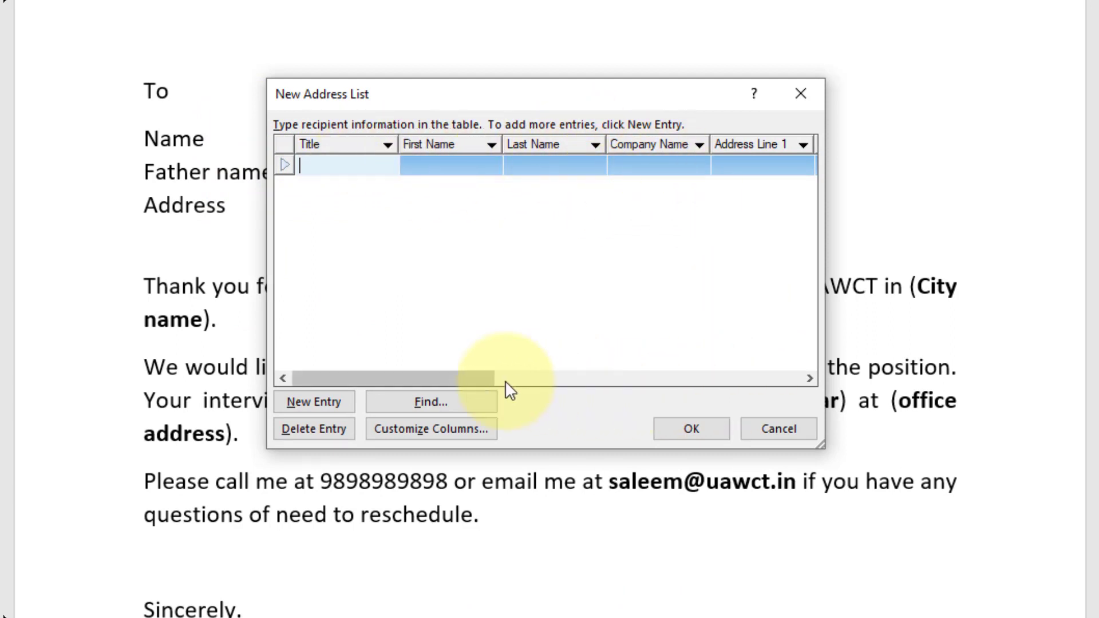
click(449, 379)
drag(448, 379, 490, 344)
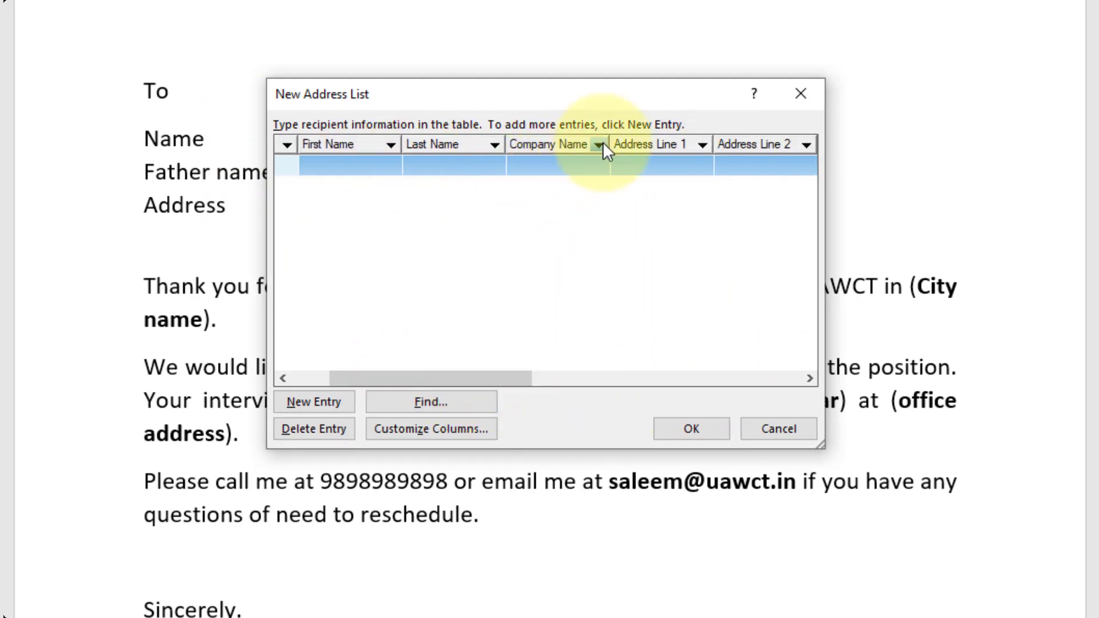
mouse_move(420, 381)
mouse_down()
mouse_move(566, 385)
mouse_move(355, 379)
mouse_up()
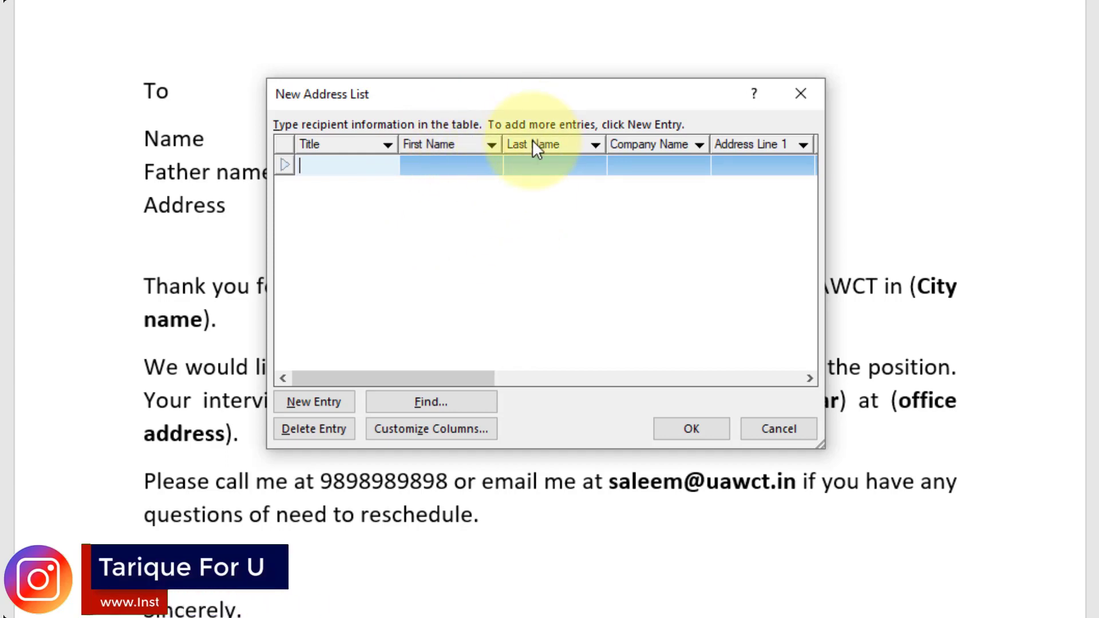
drag(393, 369, 407, 404)
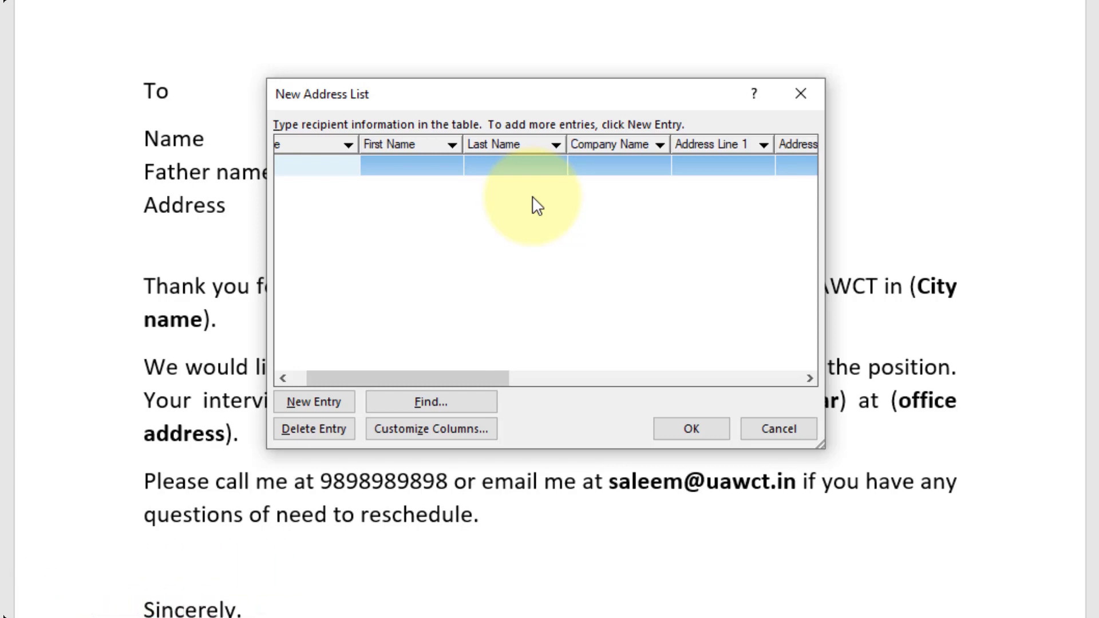
Customize the address list columns by renaming the Title field to Post.
click(413, 430)
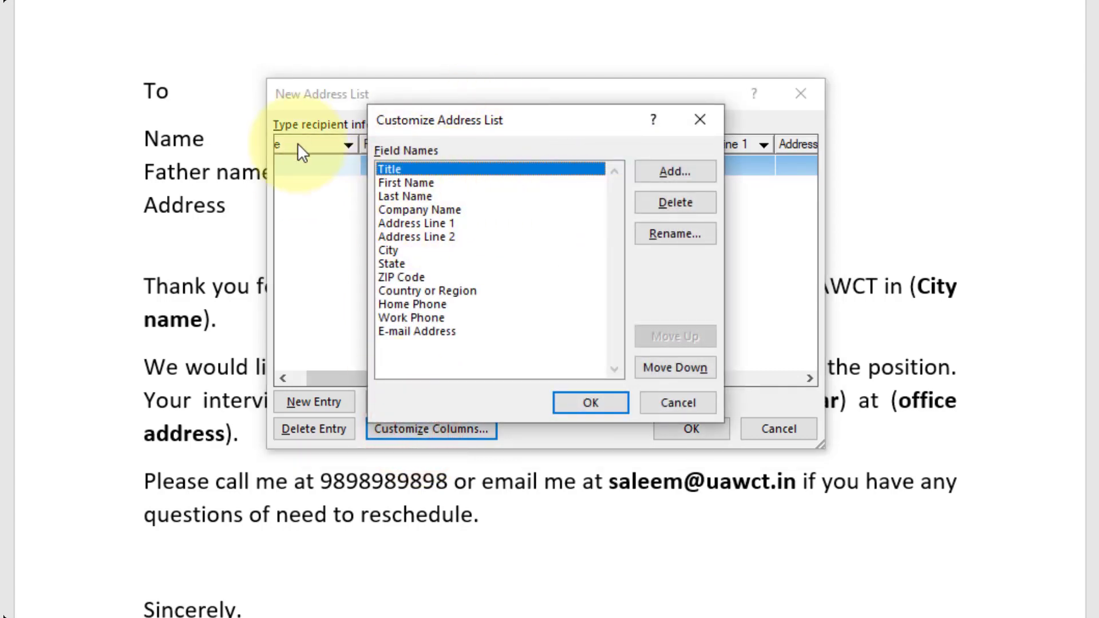
drag(607, 113, 625, 245)
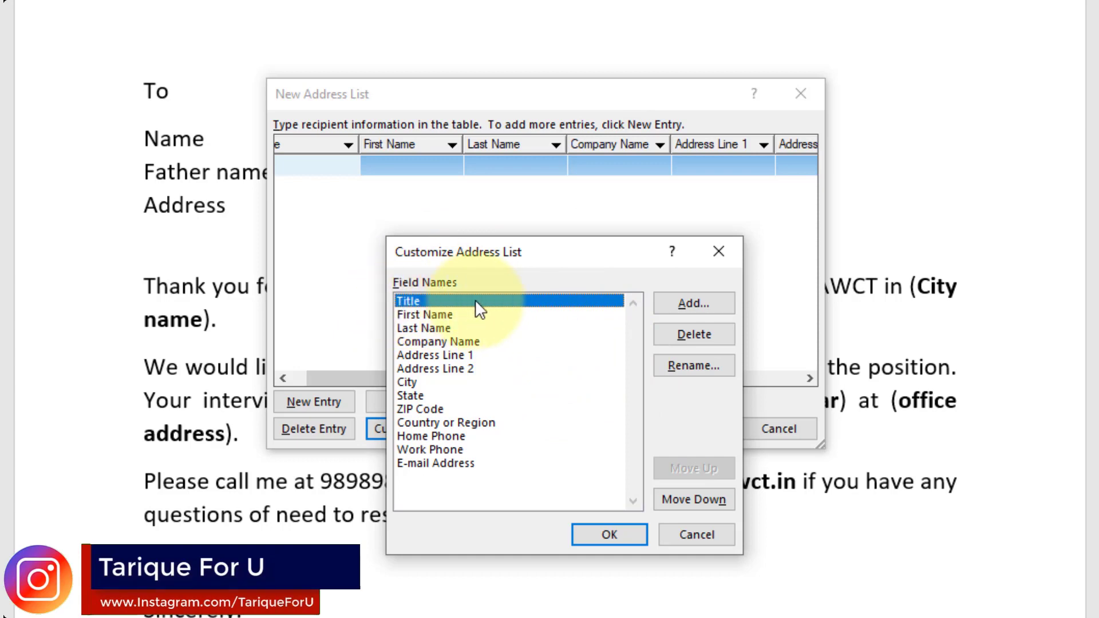
click(676, 369)
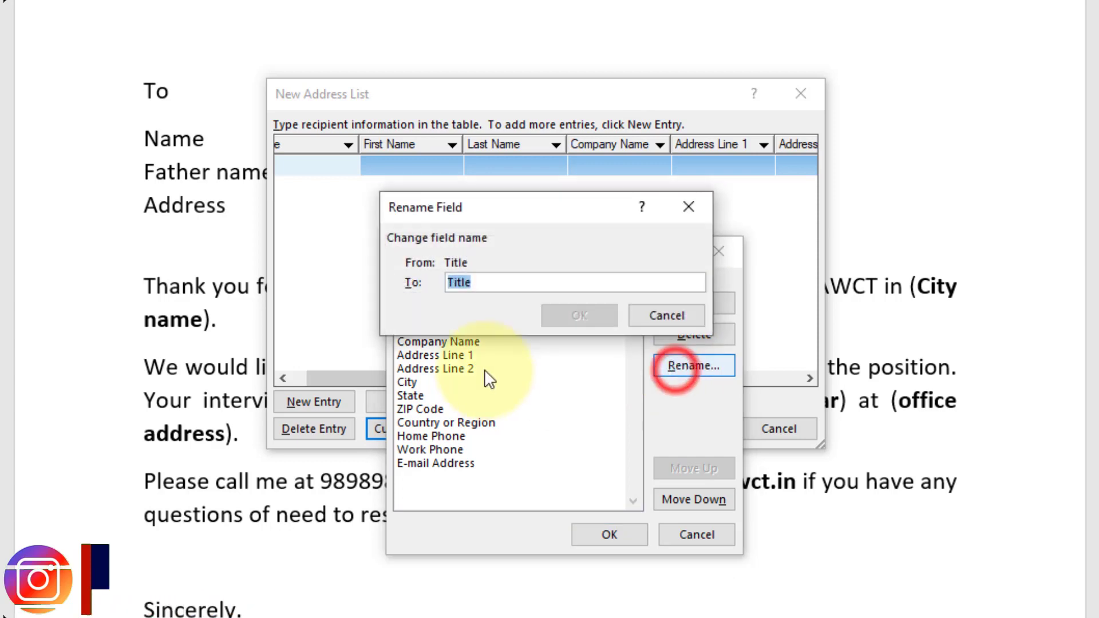
text(O)
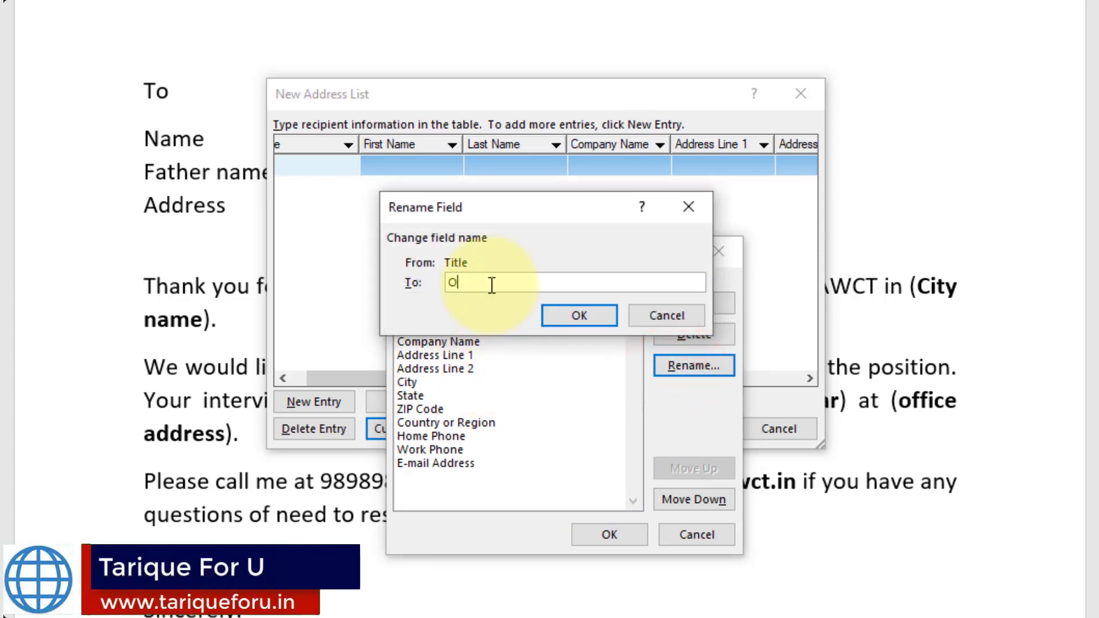
key(BackSpace)
text(Post)
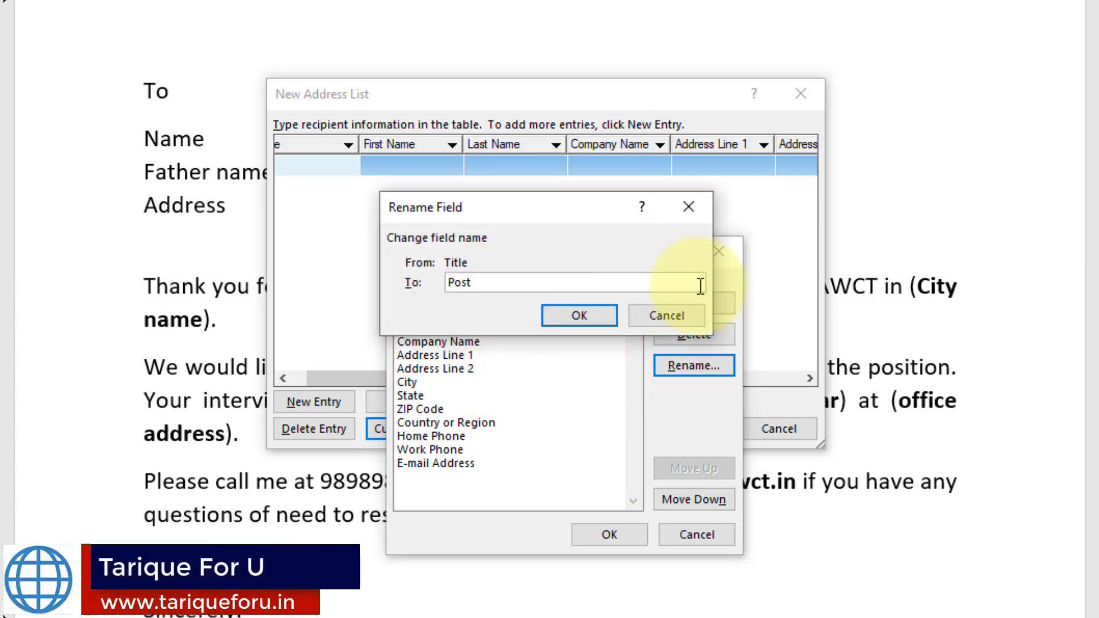
click(578, 315)
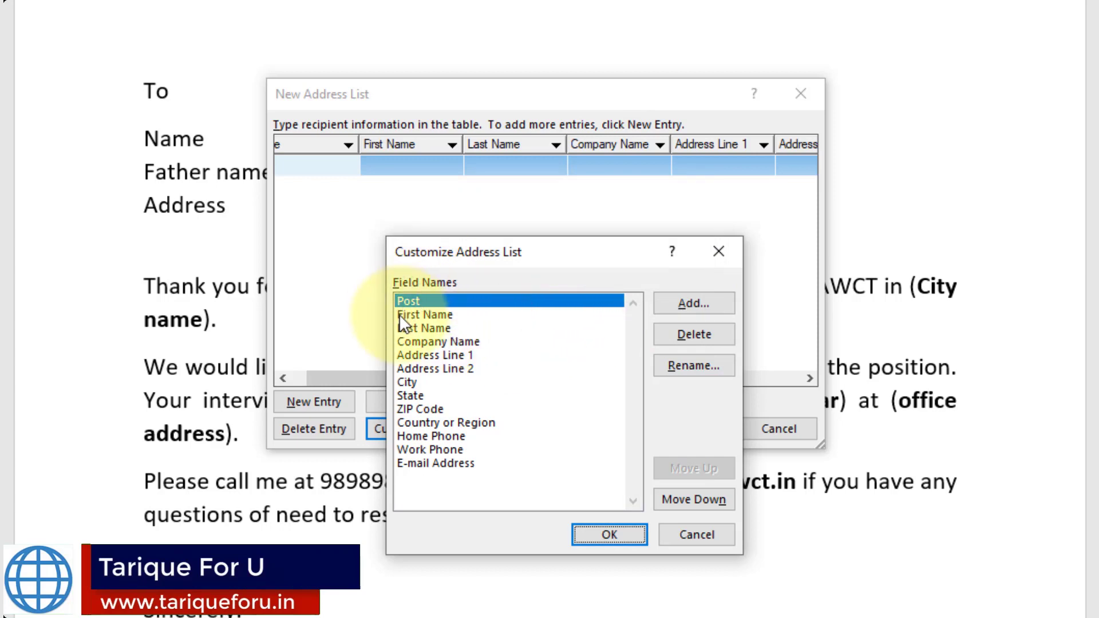
Rename the Last Name field to Father Name.
click(414, 327)
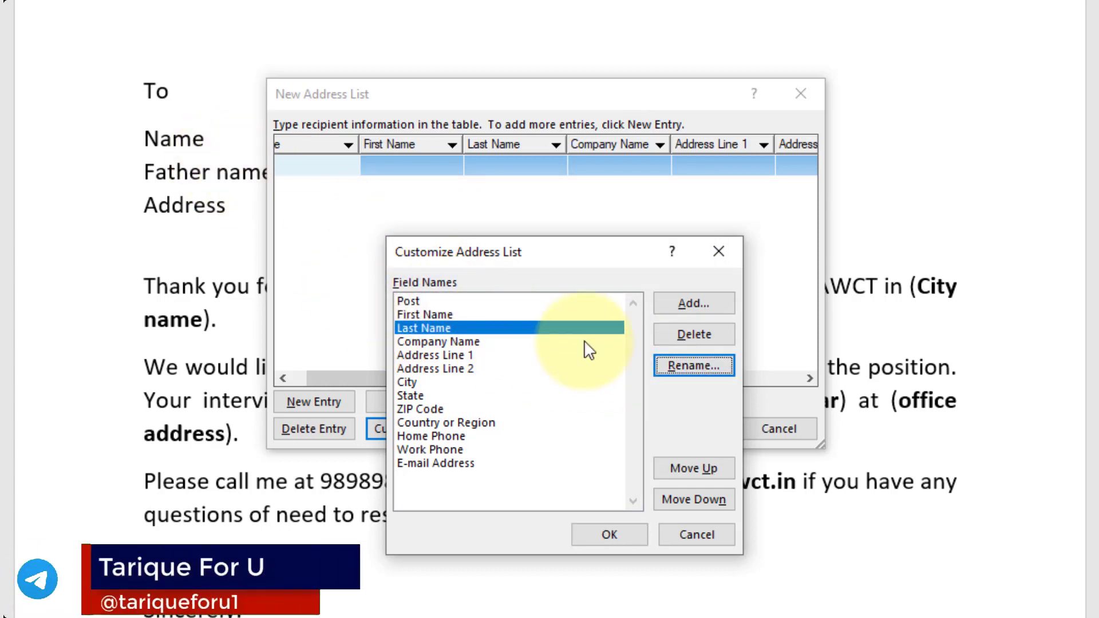
click(671, 367)
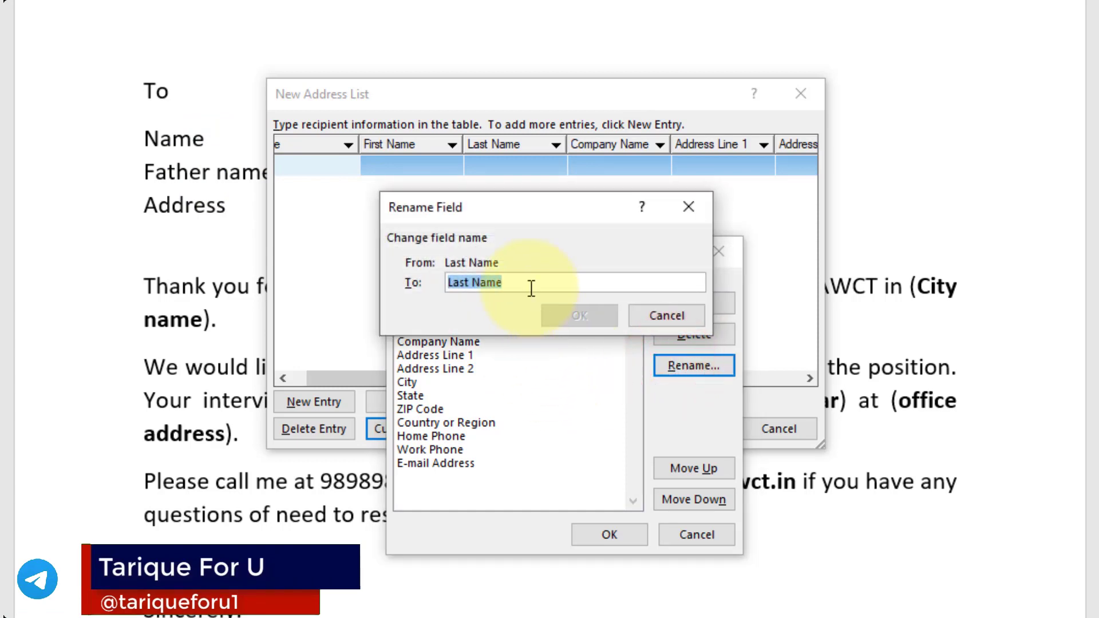
text(Father Na)
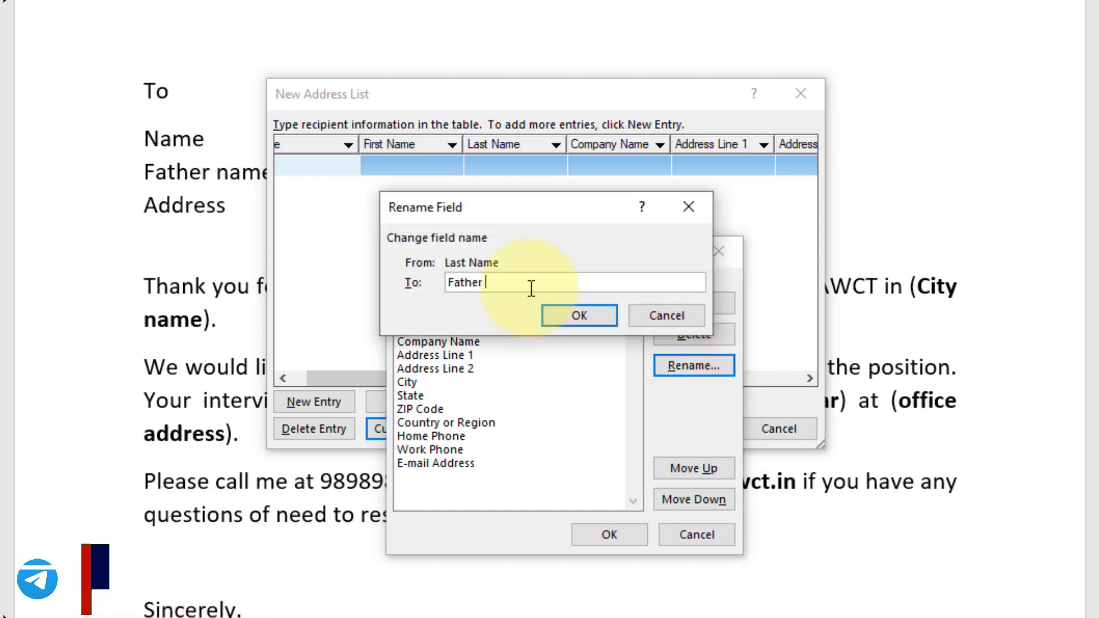
click(579, 315)
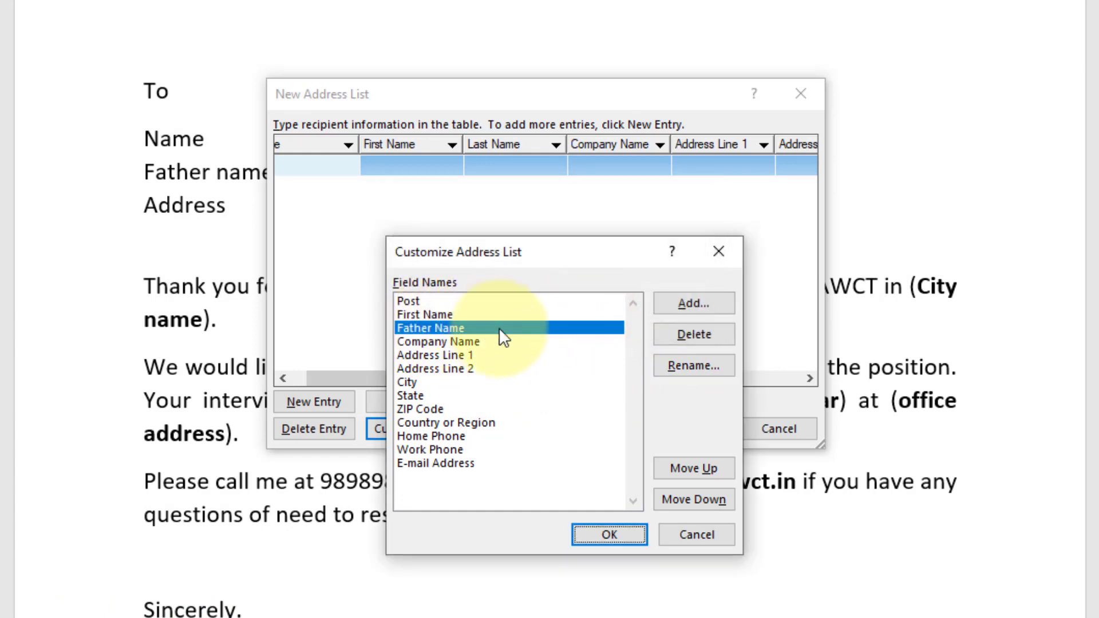
Delete the Address Line 2 and State fields from the address list.
click(410, 342)
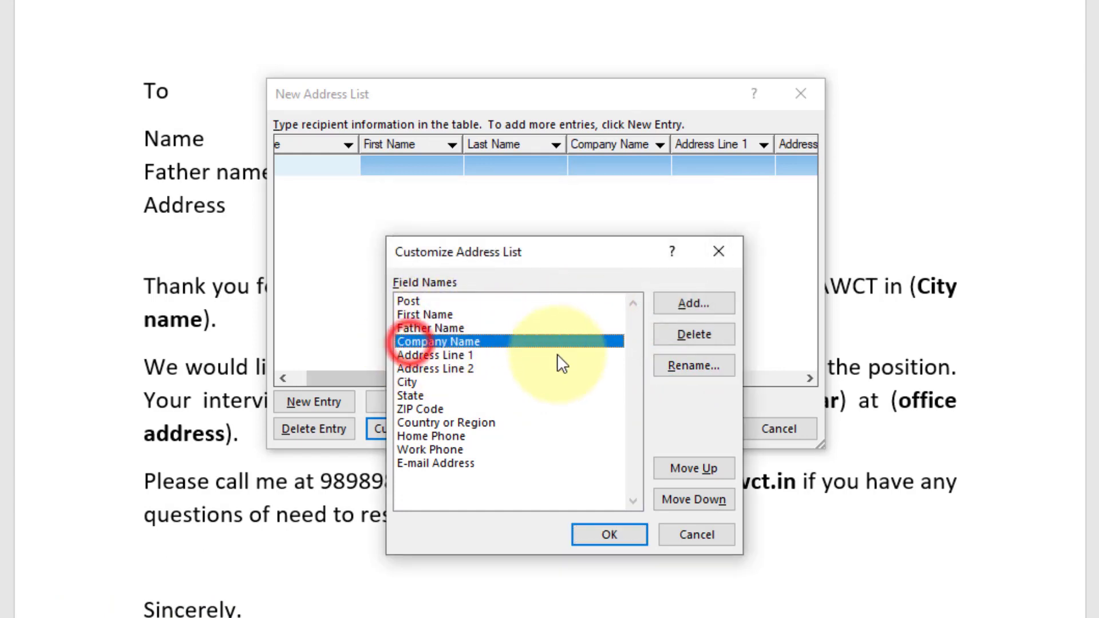
click(449, 355)
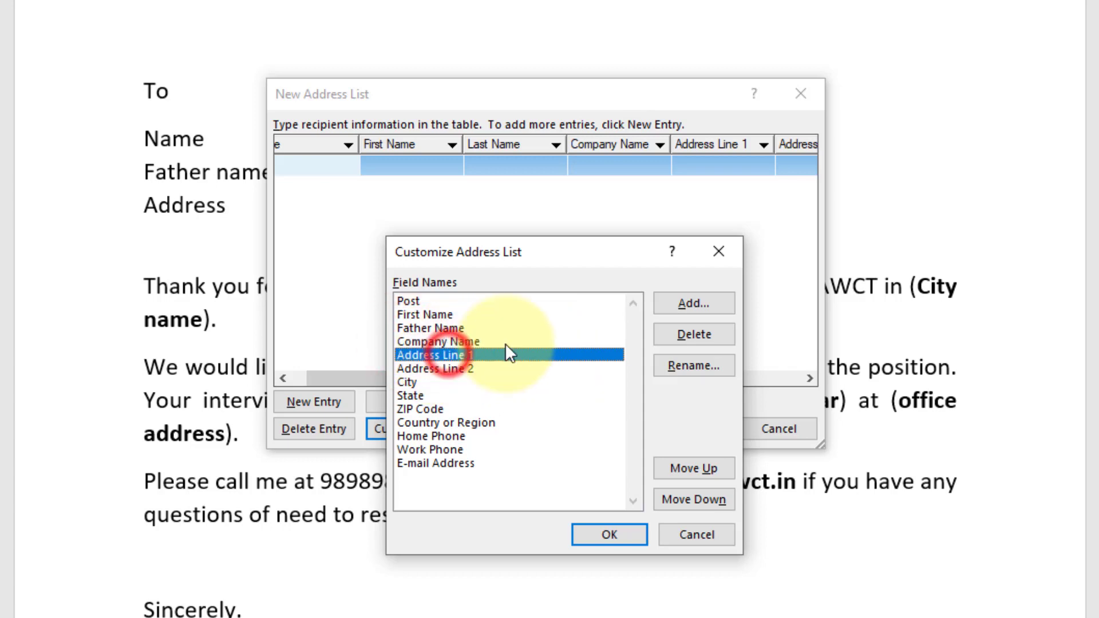
click(430, 368)
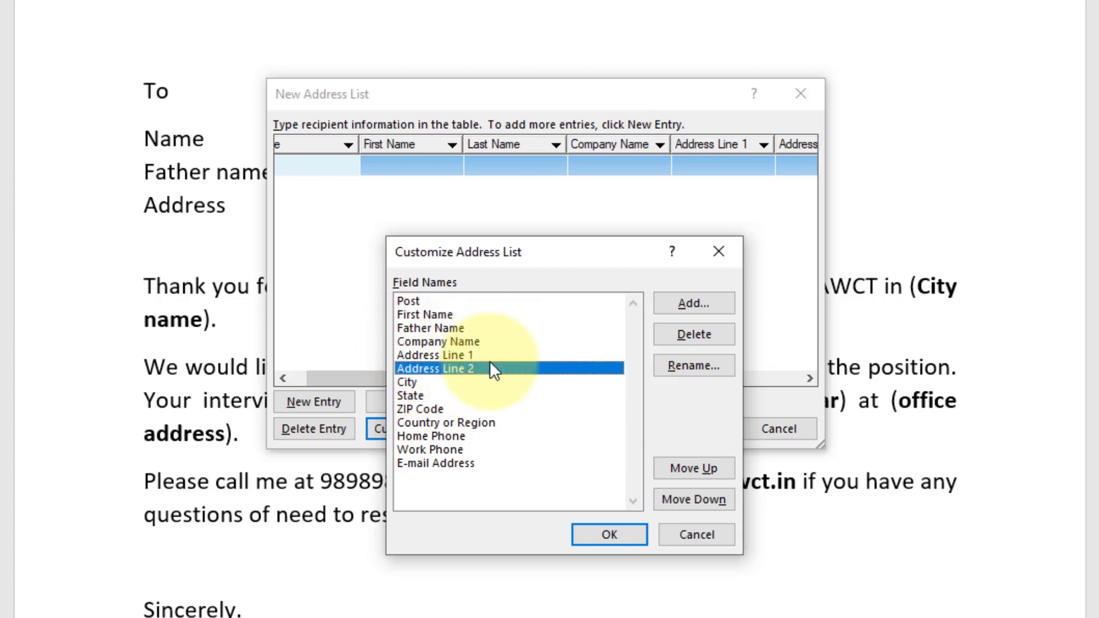
click(700, 333)
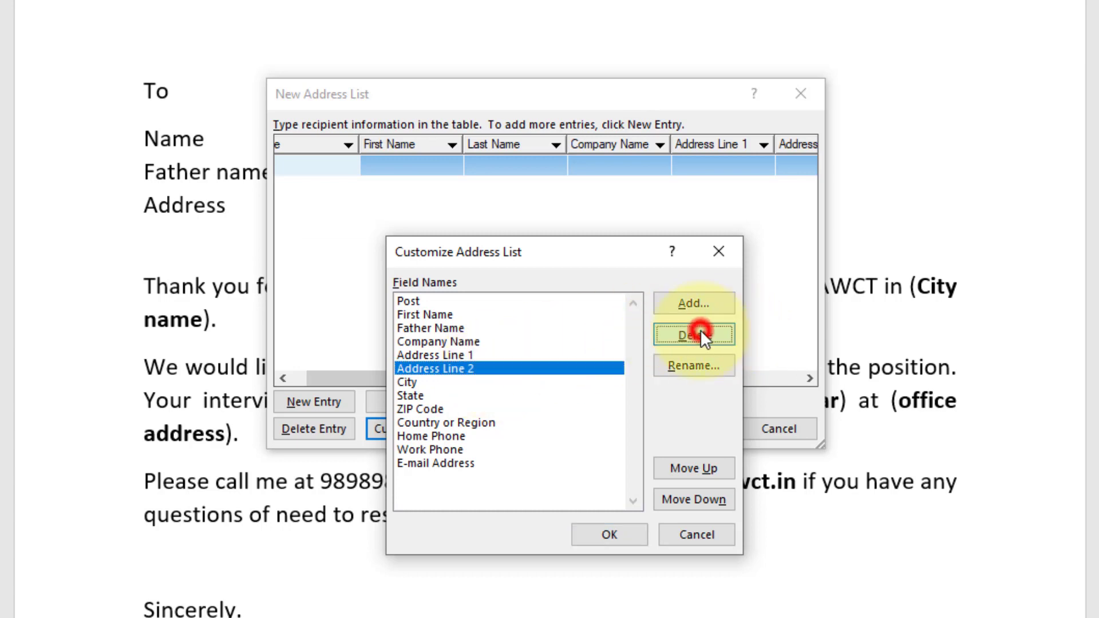
click(507, 346)
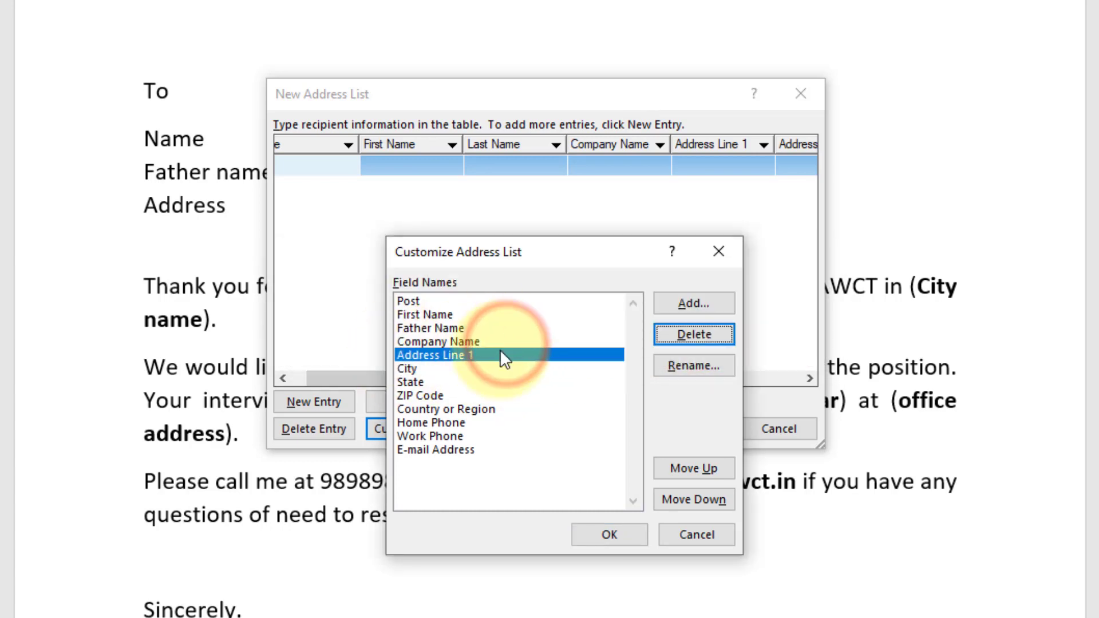
click(407, 370)
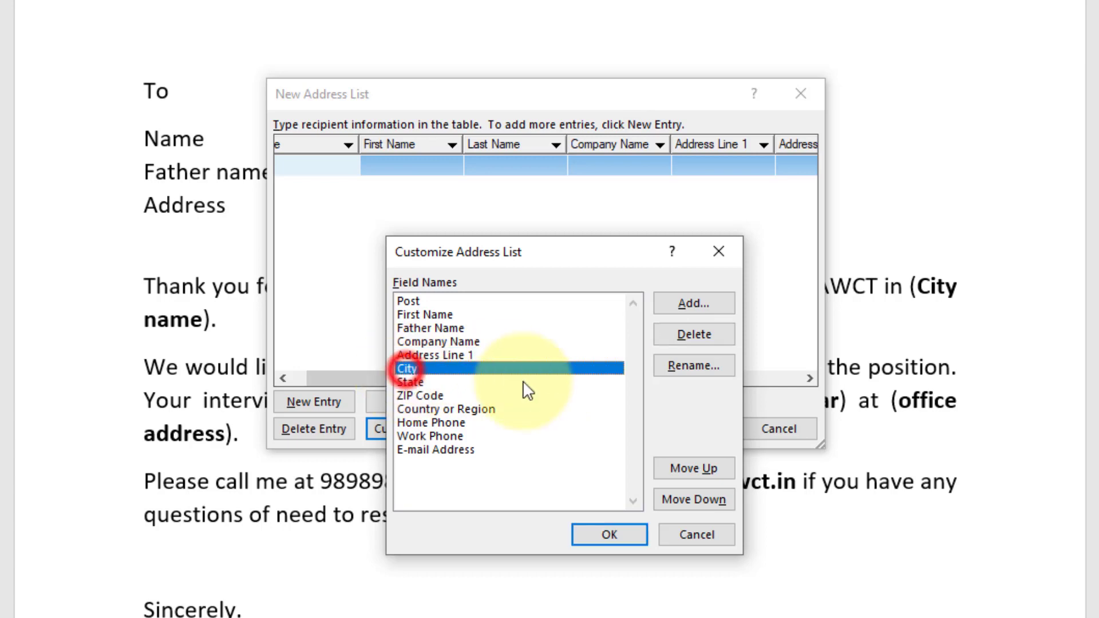
click(415, 382)
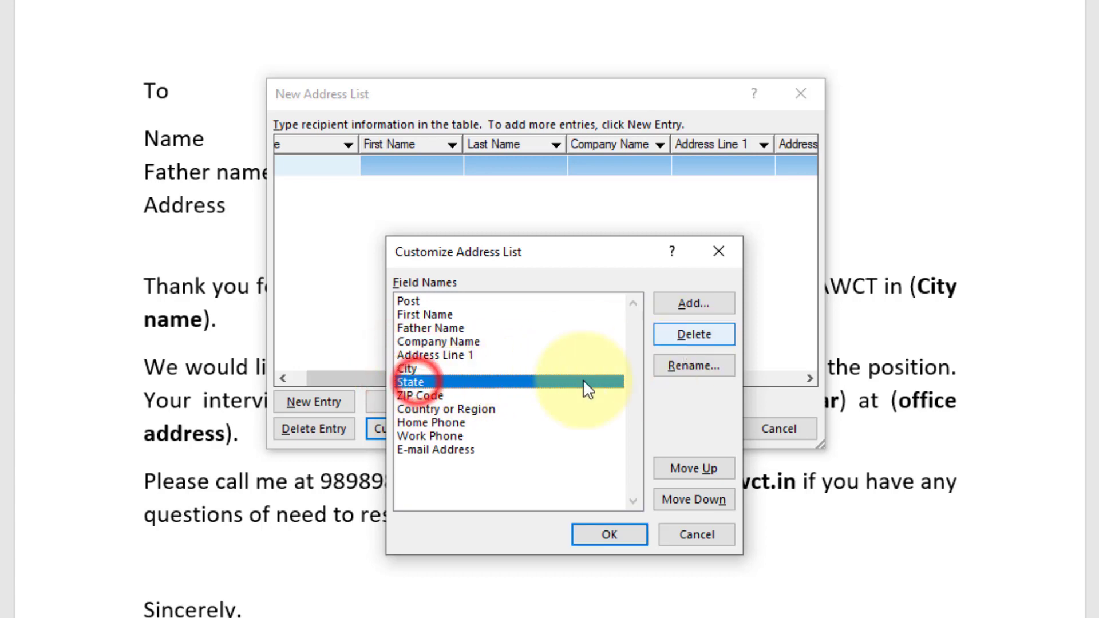
click(702, 329)
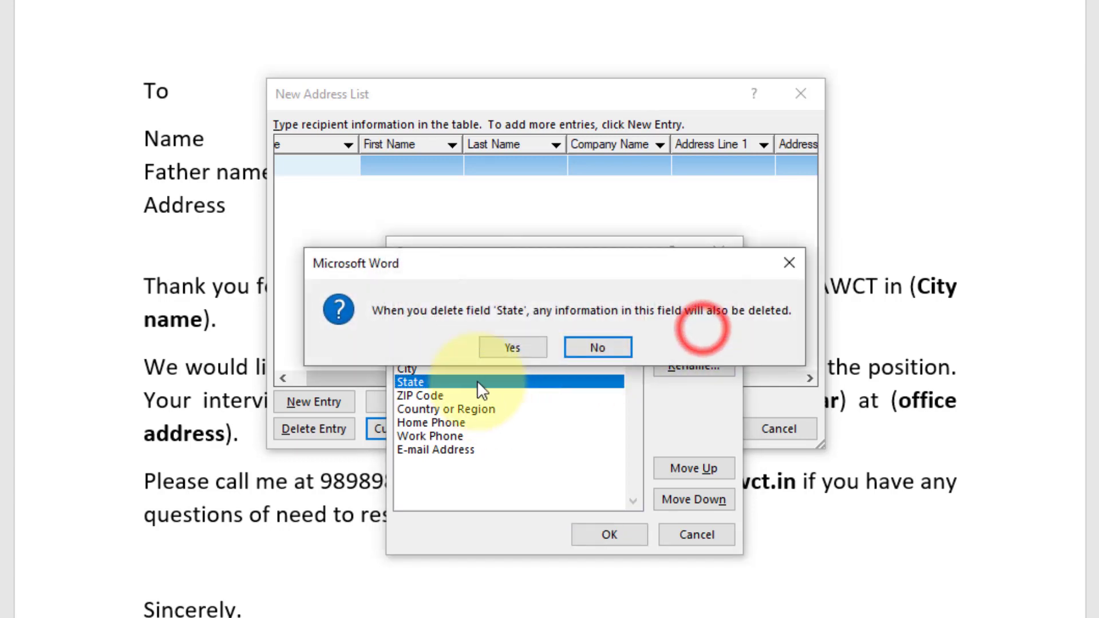
click(515, 349)
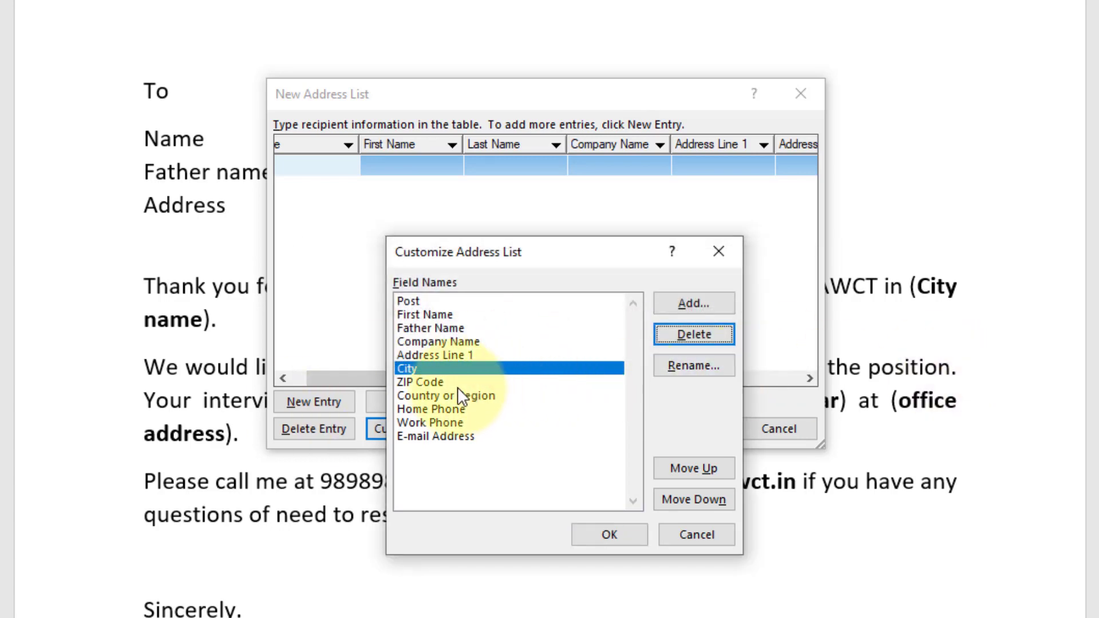
Delete the ZIP Code, Country or Region, Home Phone, Work Phone and E-mail Address fields.
click(442, 383)
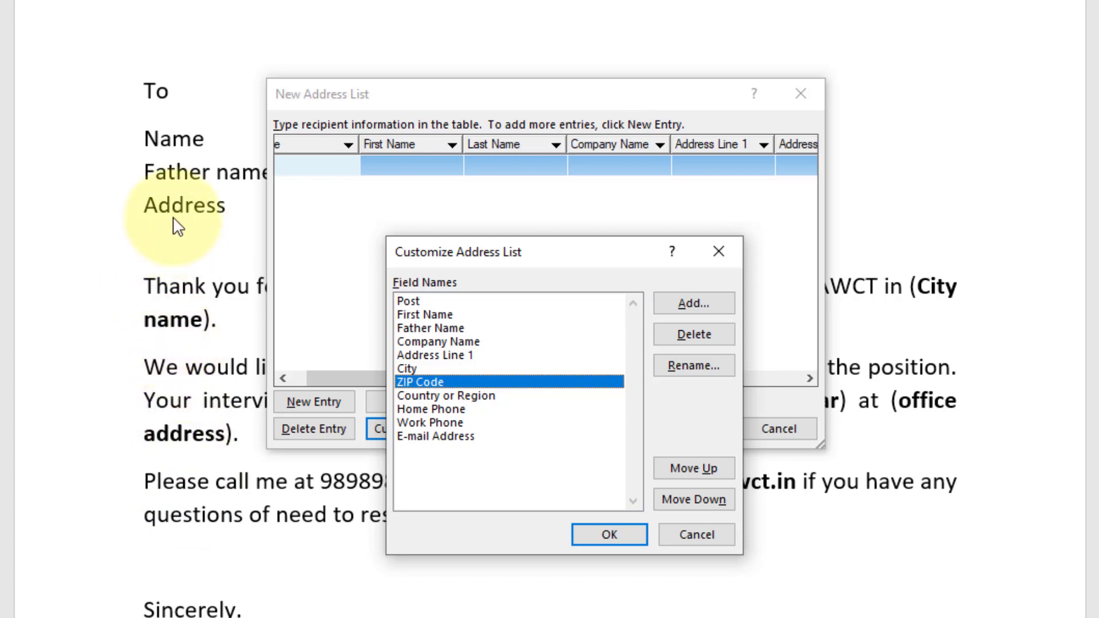
click(694, 338)
click(531, 349)
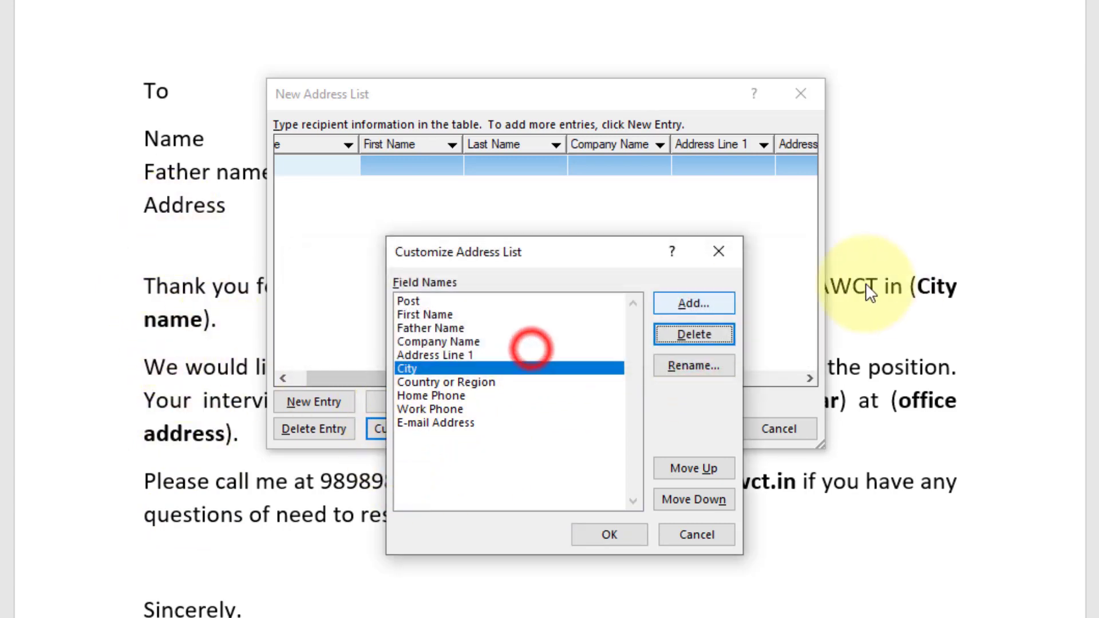
click(445, 382)
click(679, 337)
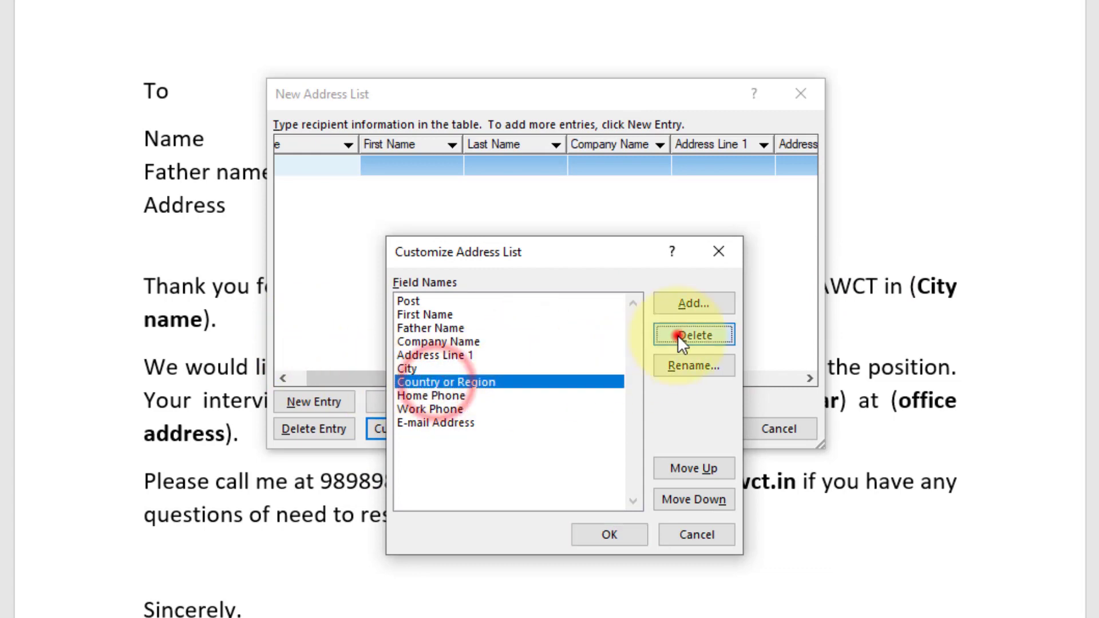
click(446, 345)
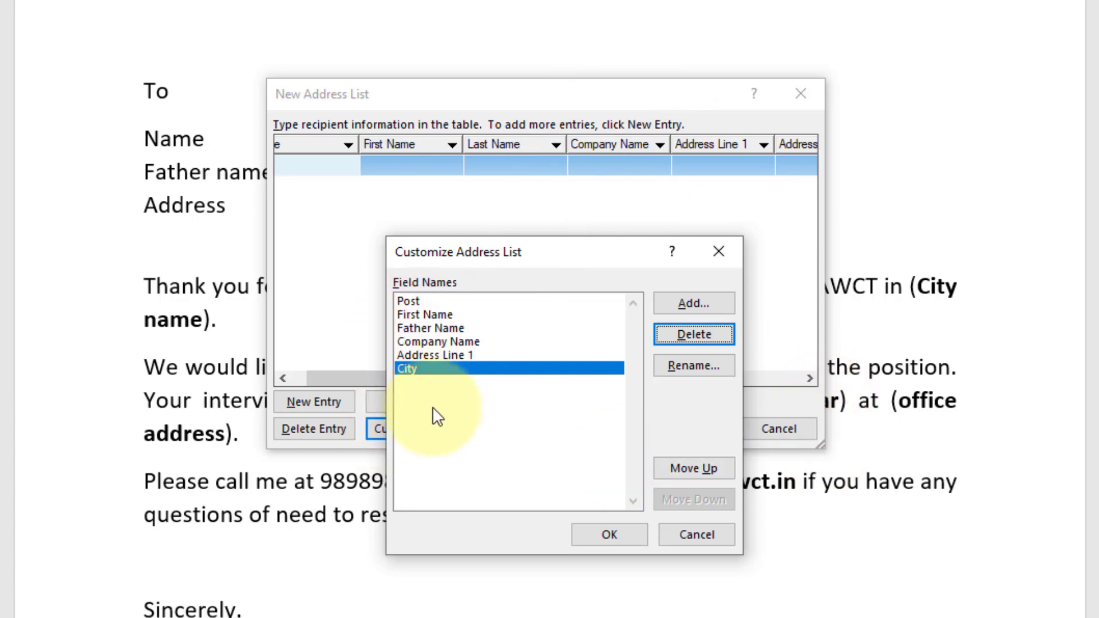
Add a new field named Date after City.
click(687, 302)
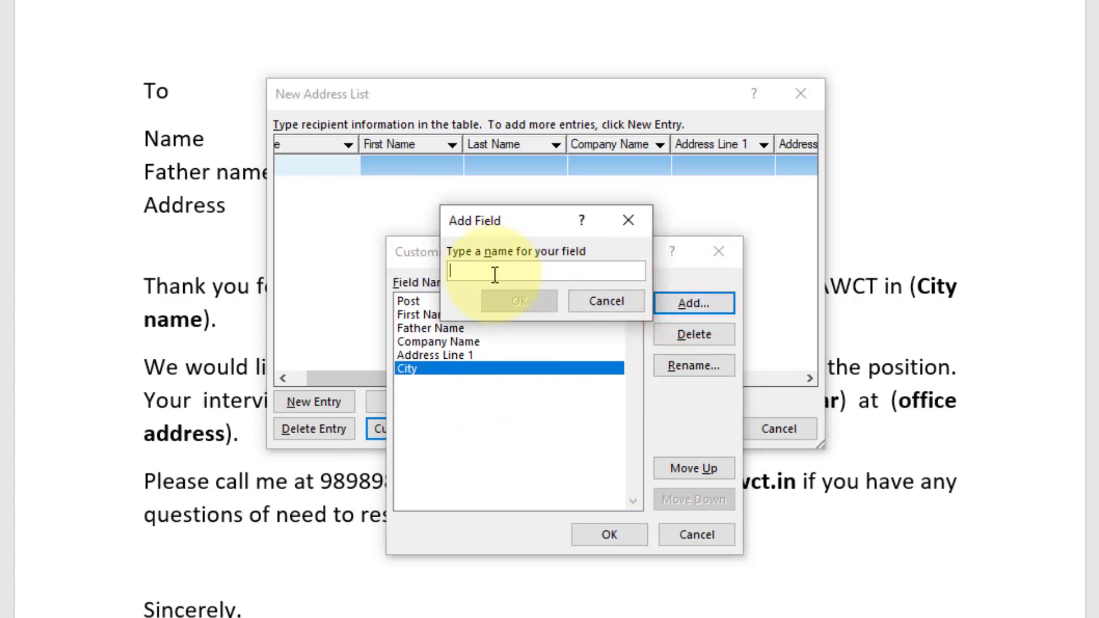
text(Date)
click(543, 300)
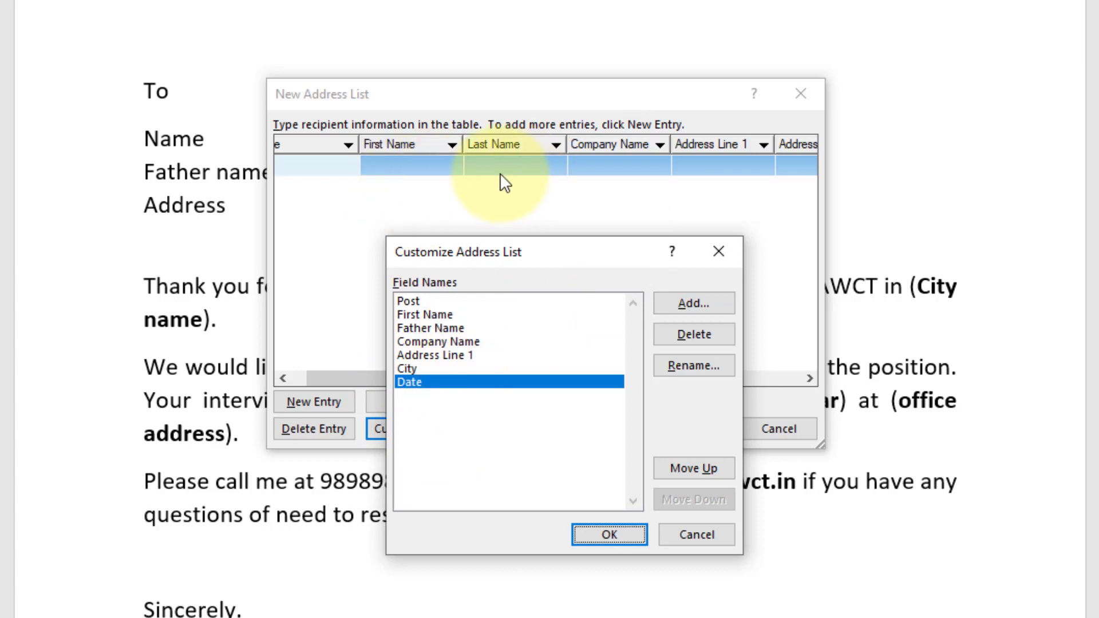
Apply the customized field names to the new address list and check its columns from Post through Date.
click(606, 537)
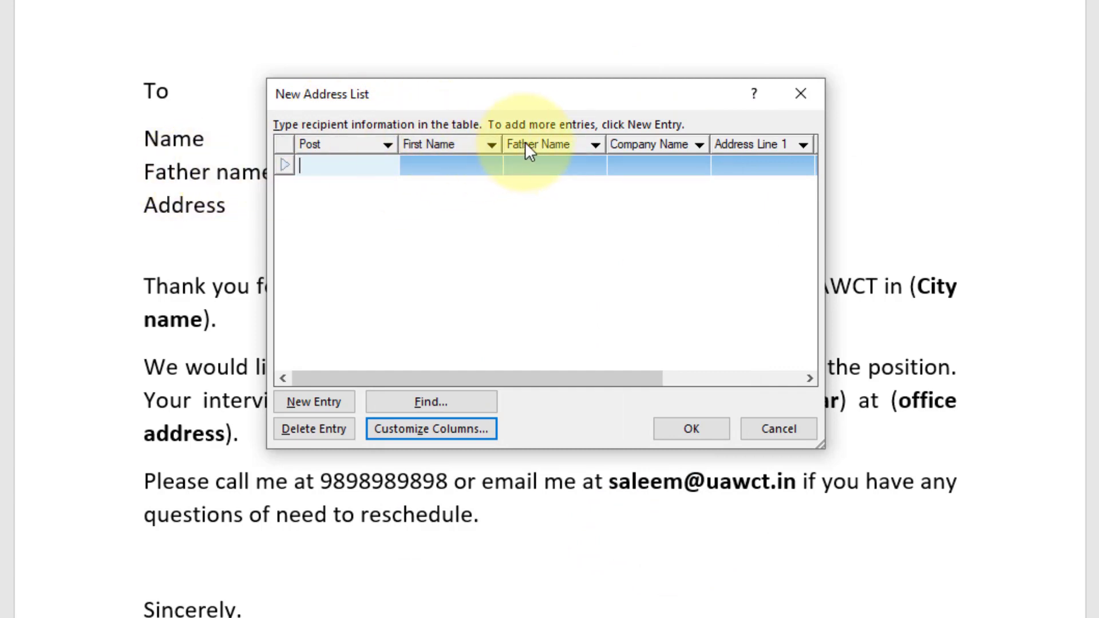
drag(481, 378, 690, 375)
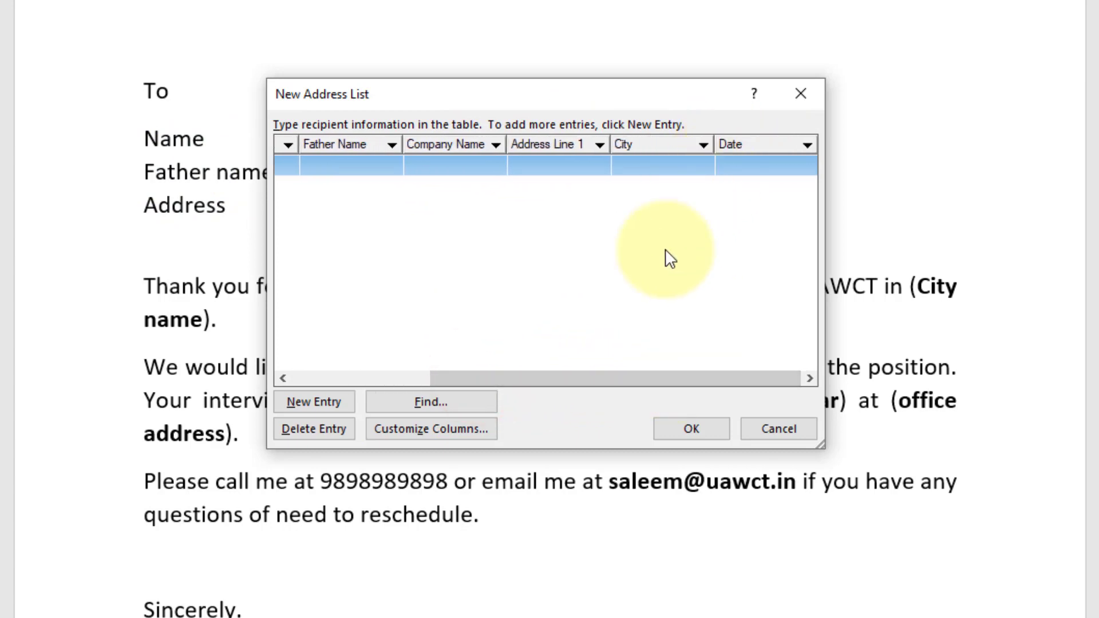
drag(624, 387, 486, 385)
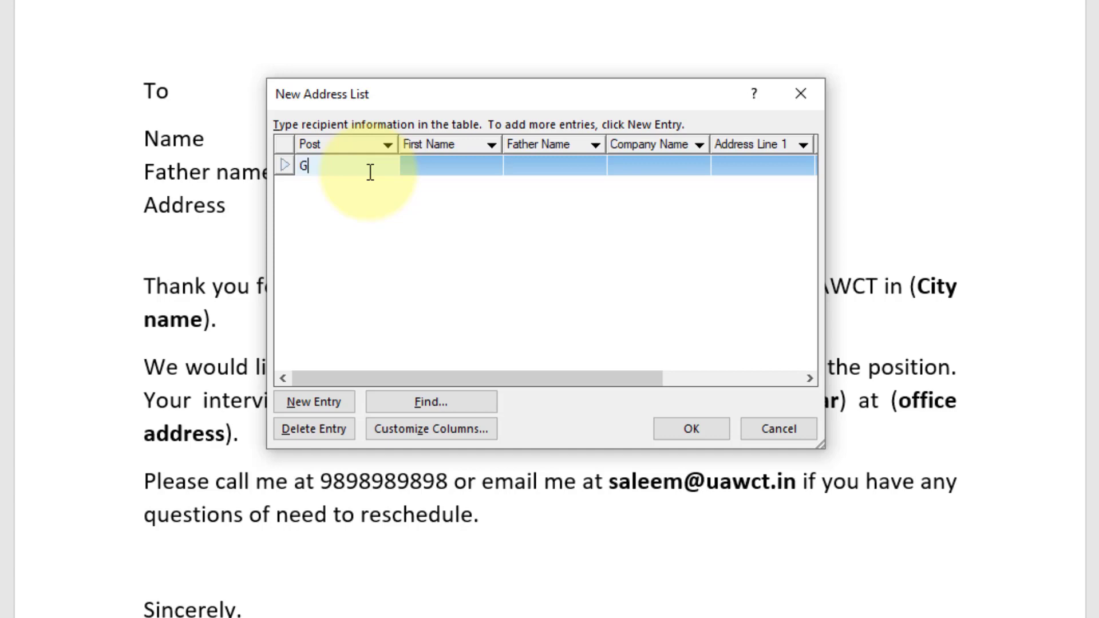
Fill in the first entry with Post manager, the recipient's first name, the father's name and Company Name UEWT.
click(431, 160)
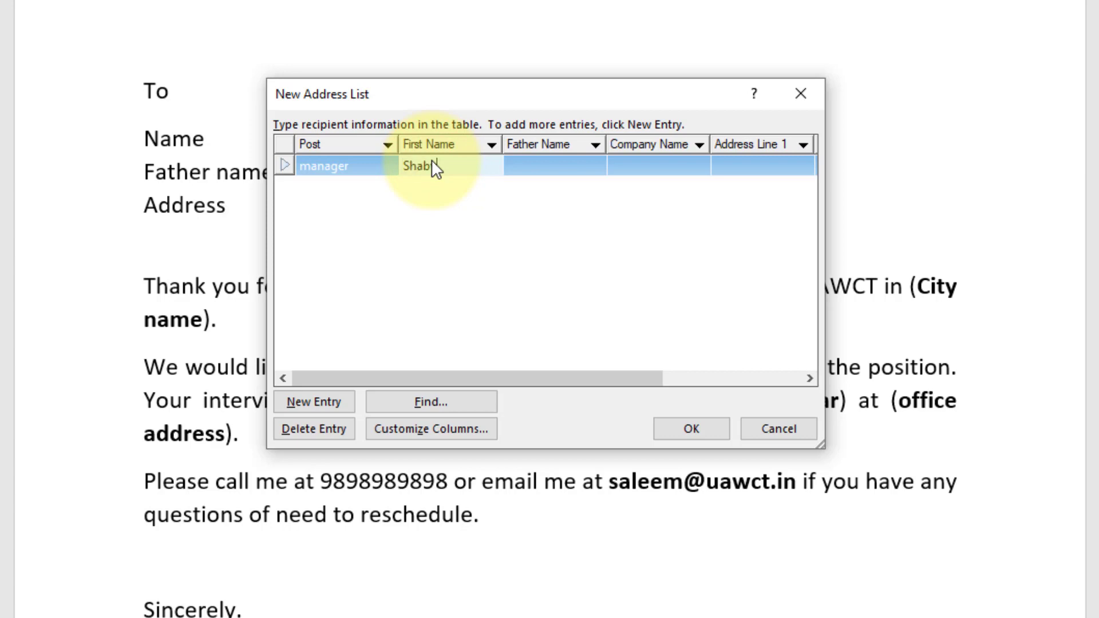
text(Shaban lai)
click(565, 165)
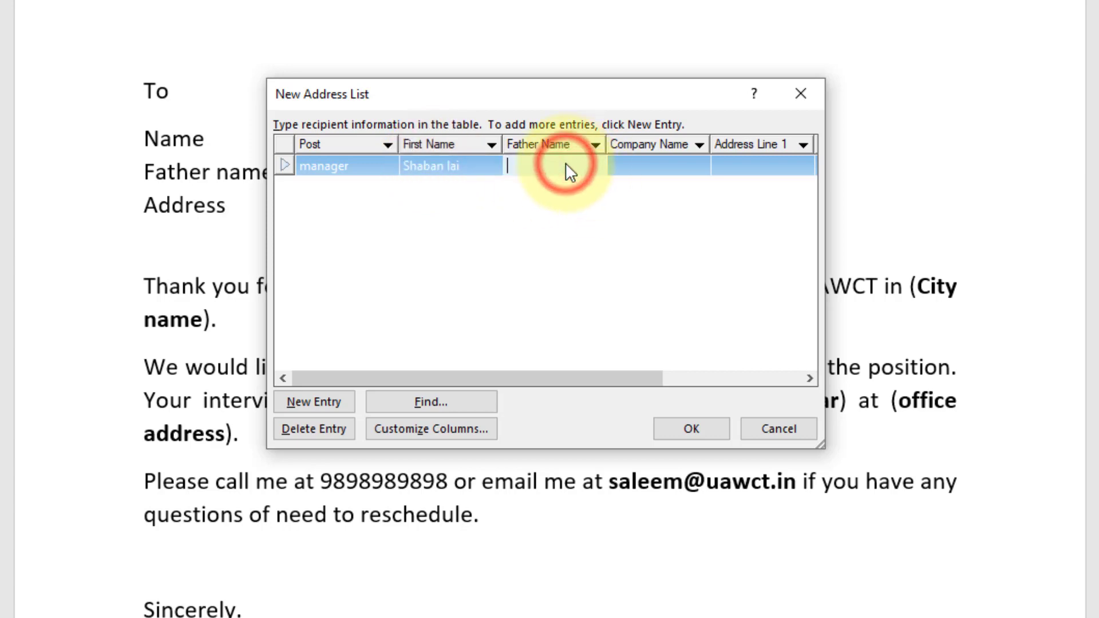
text(S)
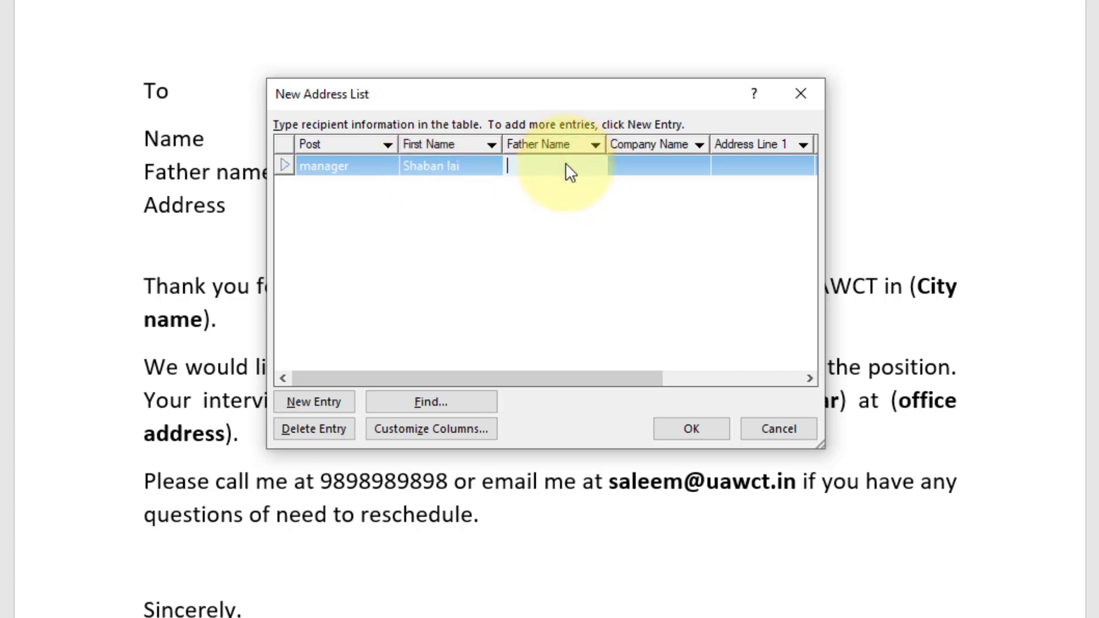
text(Yusuf)
click(648, 165)
text(U)
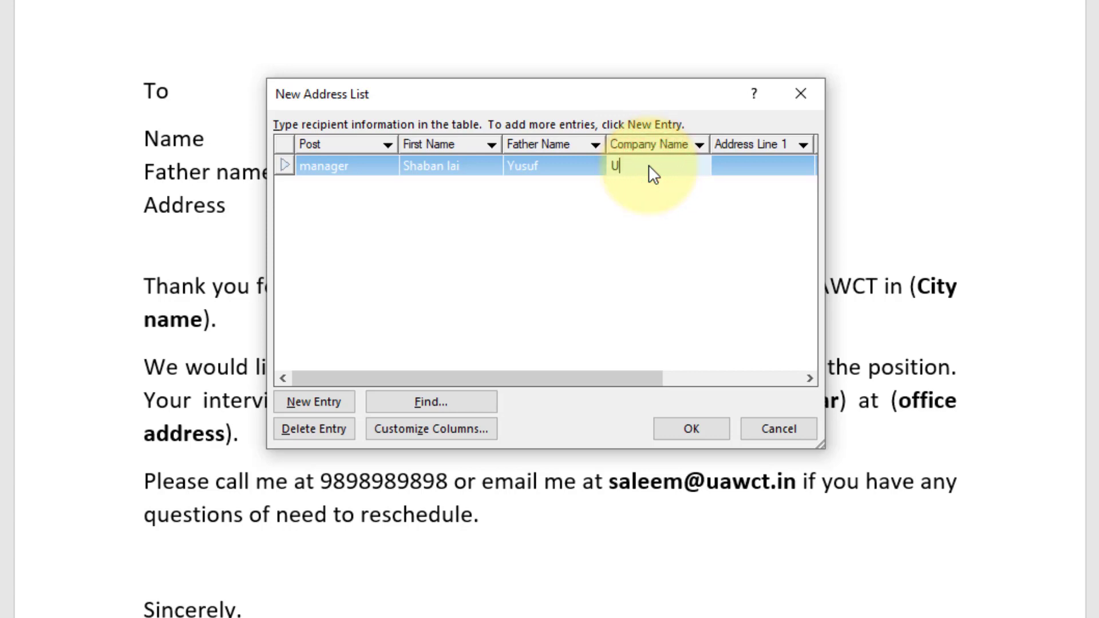
text(EWT)
Complete the first entry with the recipient's address line, City Lucnow and Date 14/3/2021.
drag(519, 379, 610, 378)
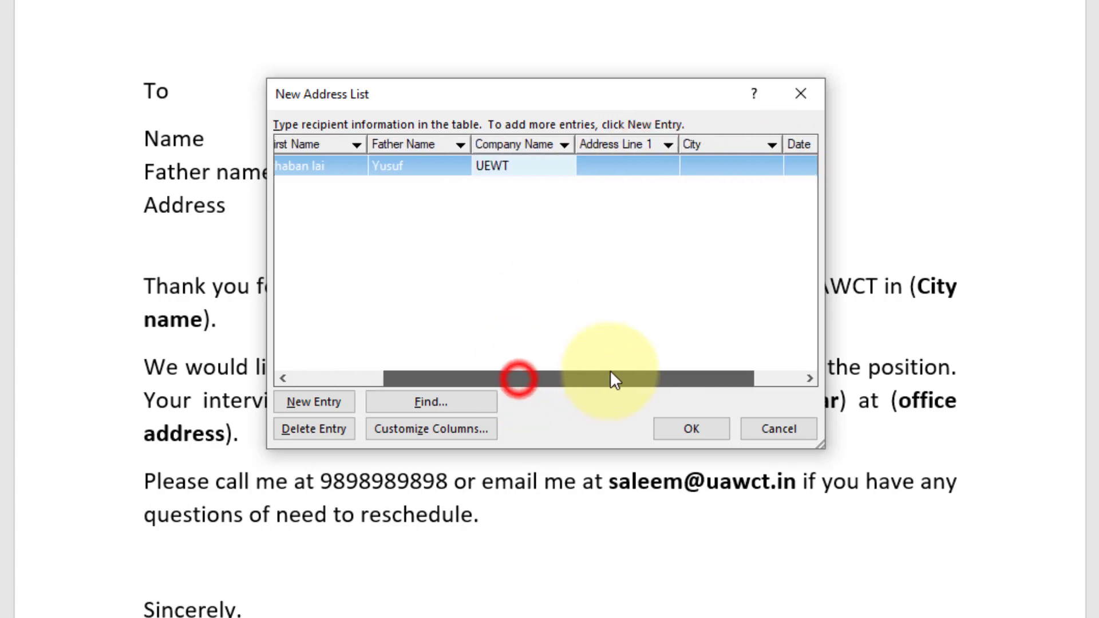
click(627, 164)
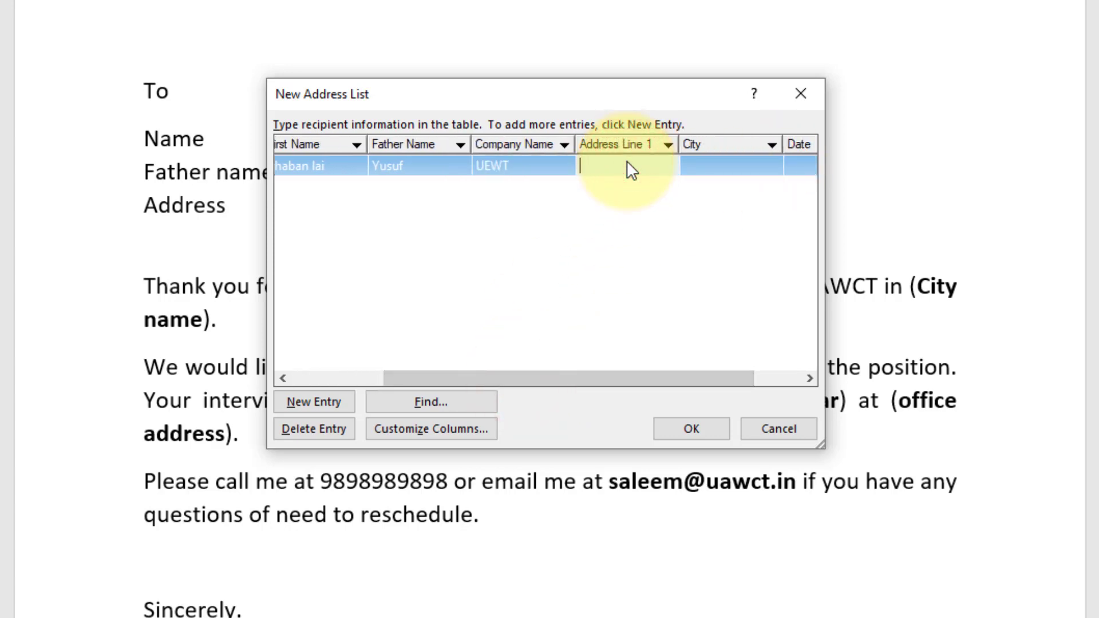
text(Hazrat Ganj)
click(720, 162)
text(Lu)
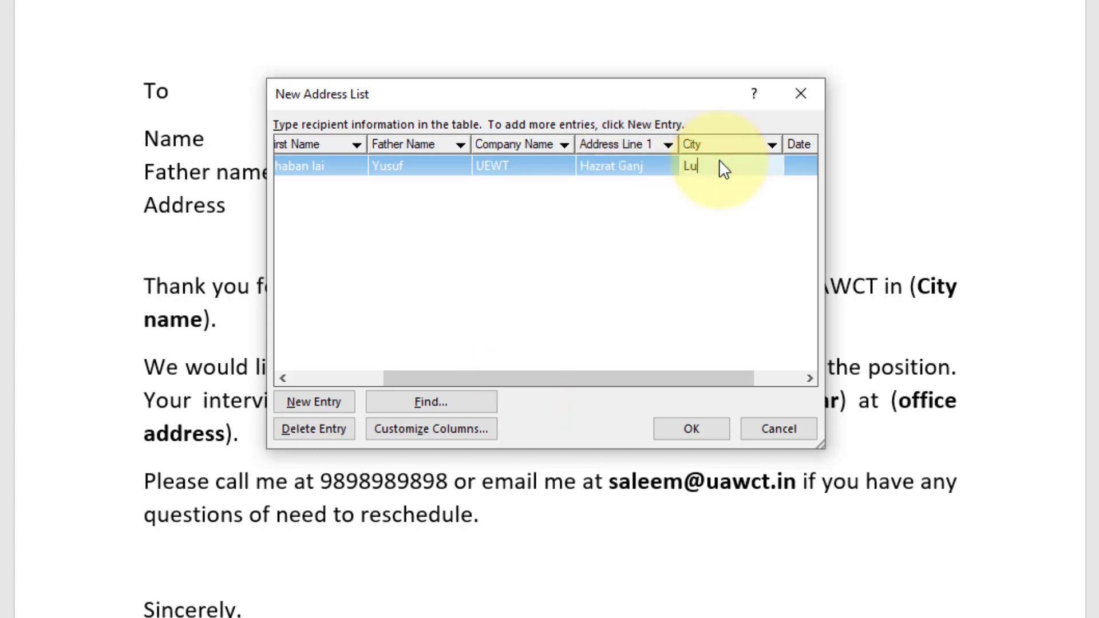
text(cnow)
drag(592, 375, 748, 377)
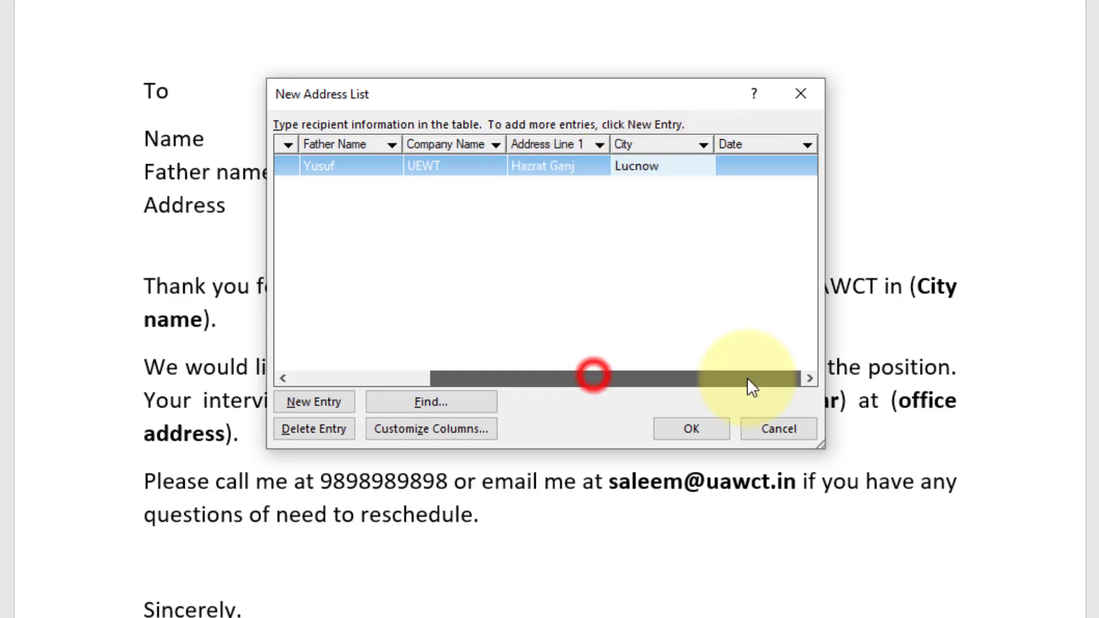
click(765, 165)
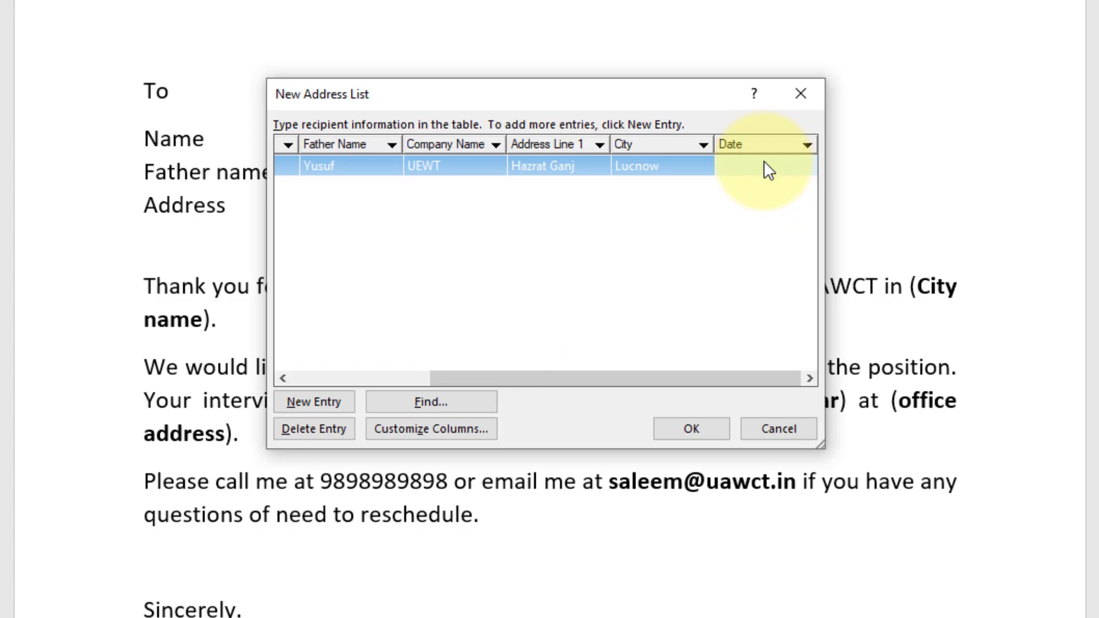
text(14/3/2021)
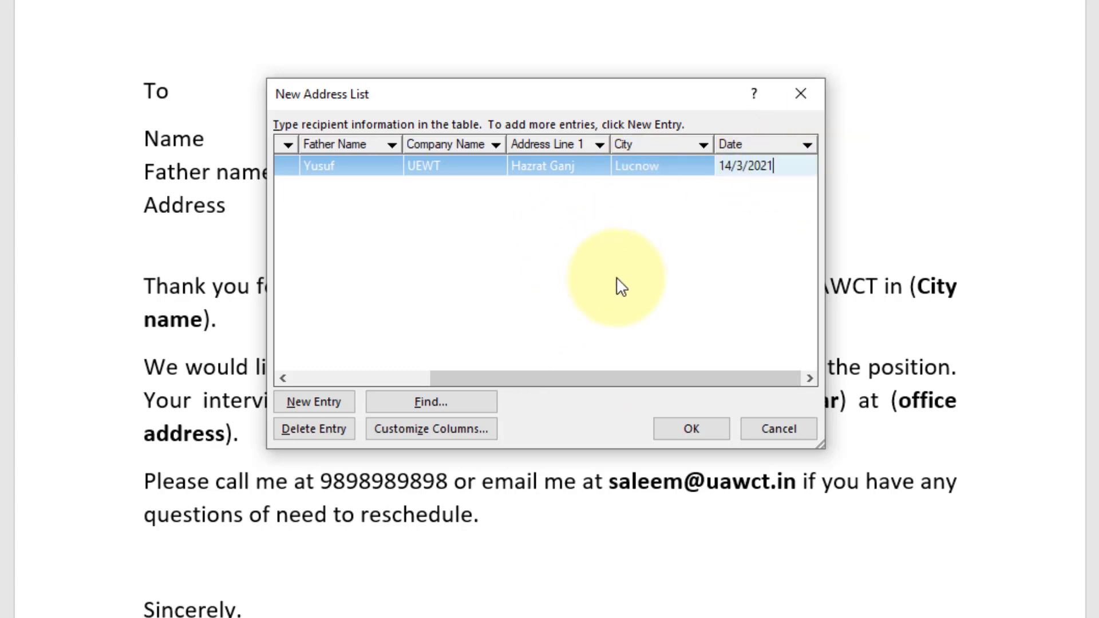
click(321, 166)
text(manager)
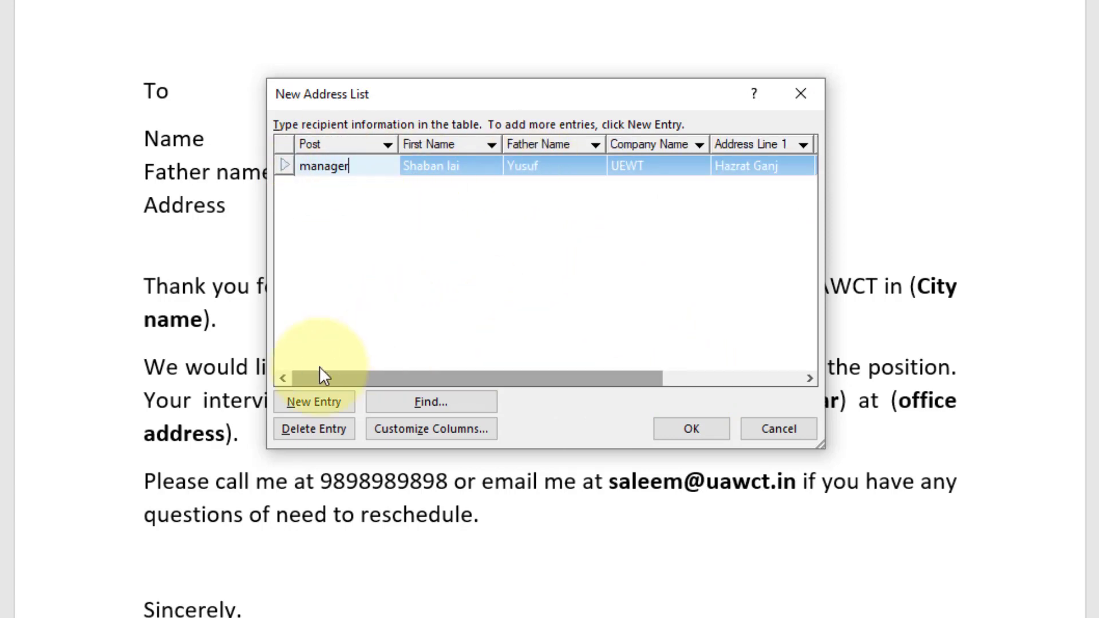
Add a second entry with Post Coordinator, the recipient's first name, the father's name and Company Name UEWT.
click(304, 401)
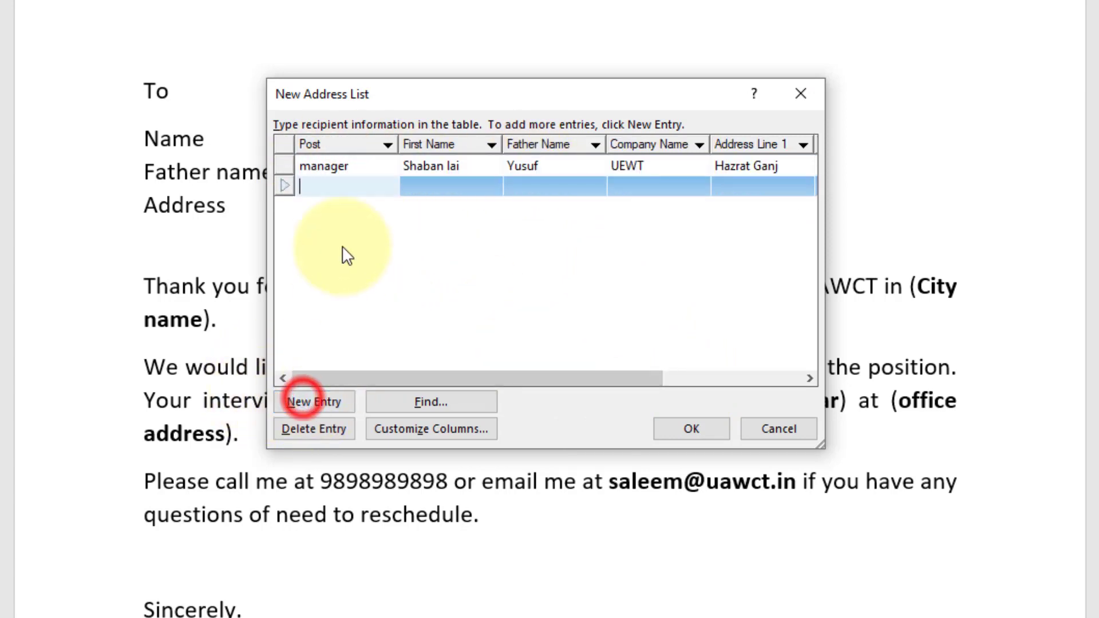
click(327, 186)
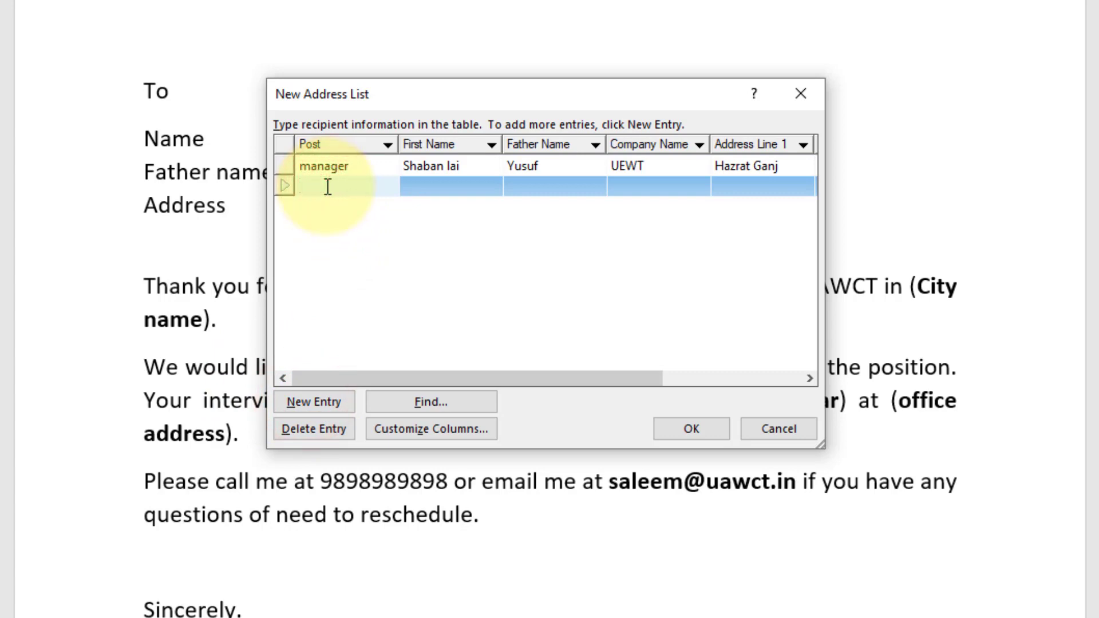
text(Co)
text(ordinator)
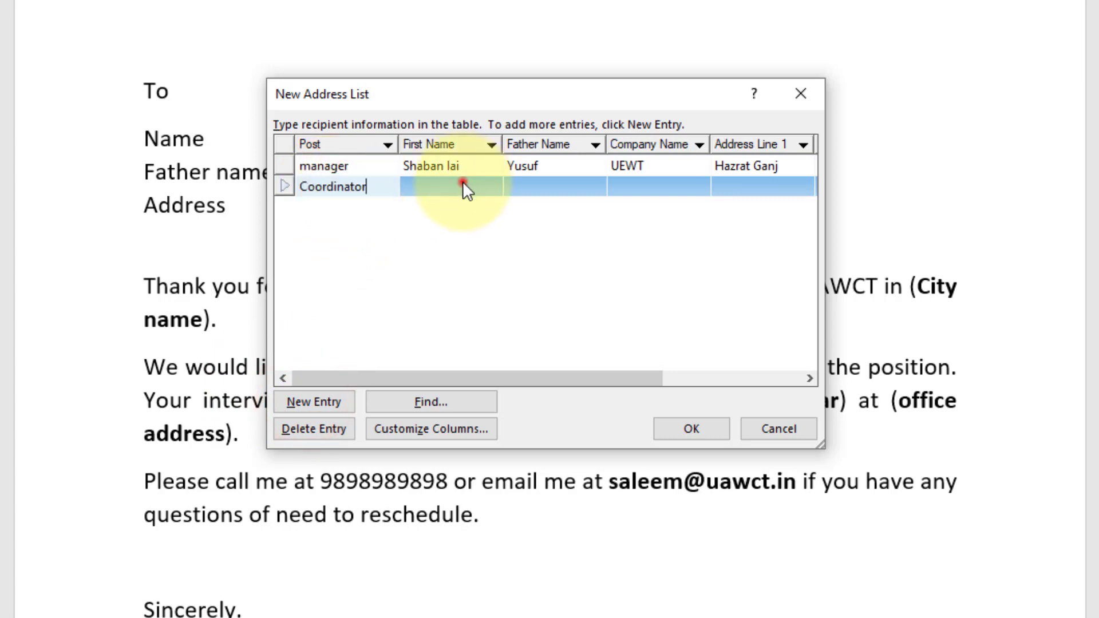
click(463, 184)
text(Sajjad)
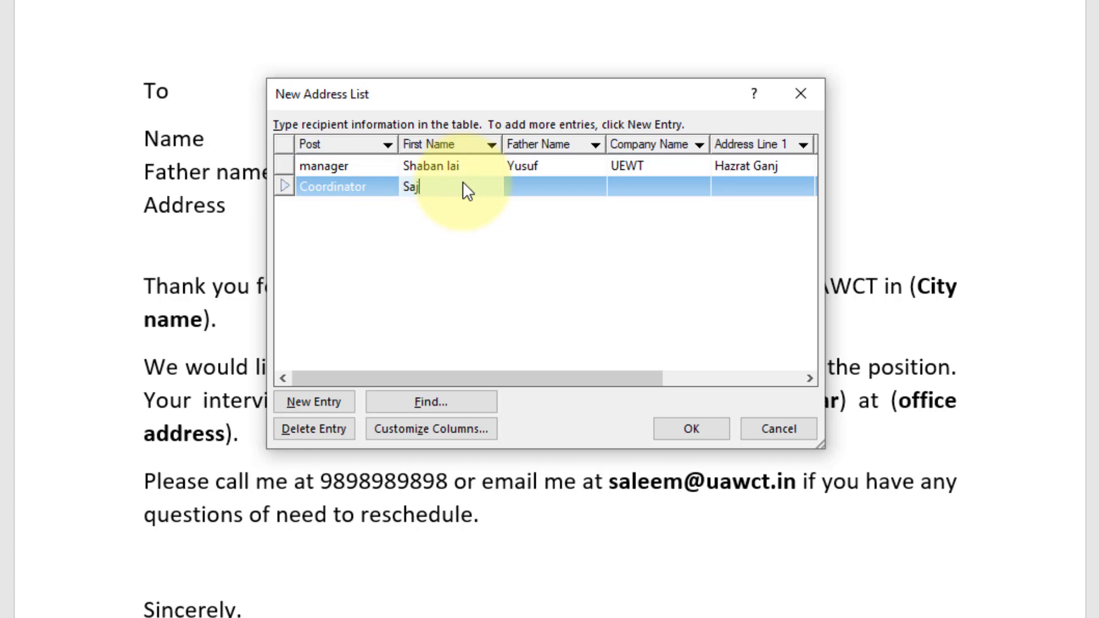
click(556, 188)
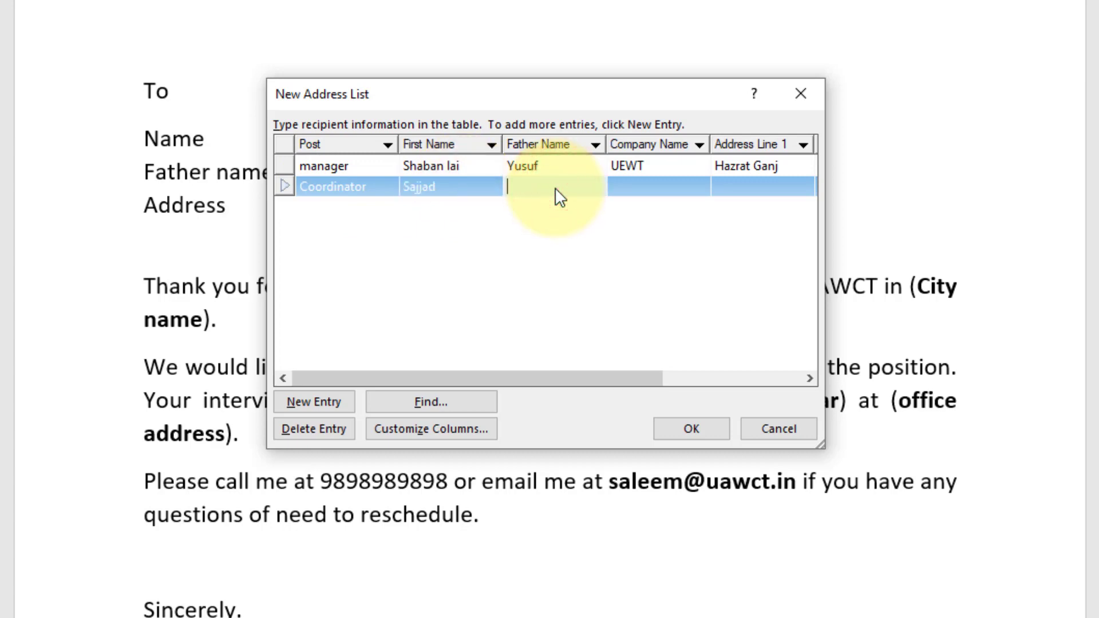
text(Gulab)
click(652, 189)
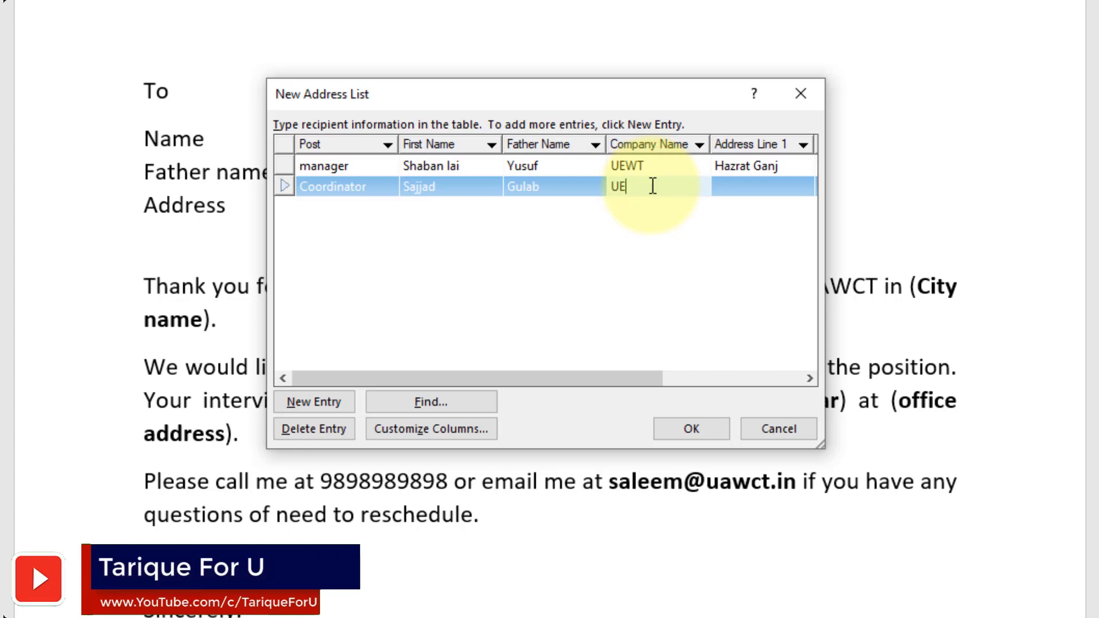
text(UEWT)
Complete the second entry with the recipient's address line, City Patna and Date 16/3/2021.
click(732, 182)
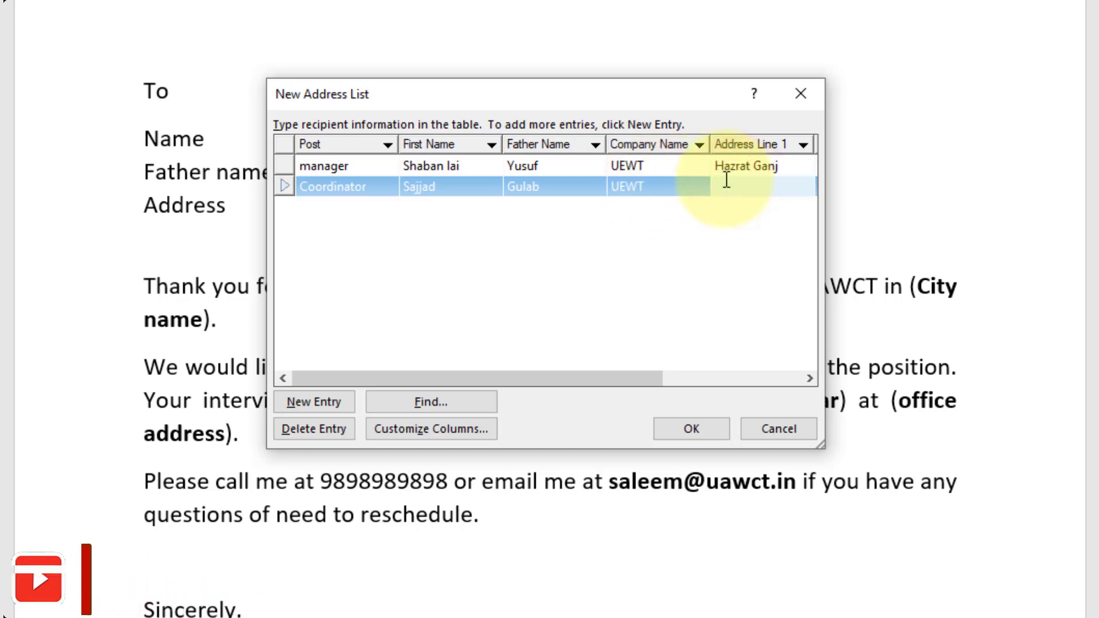
text(Fulwarisharif)
drag(618, 381, 750, 380)
click(667, 189)
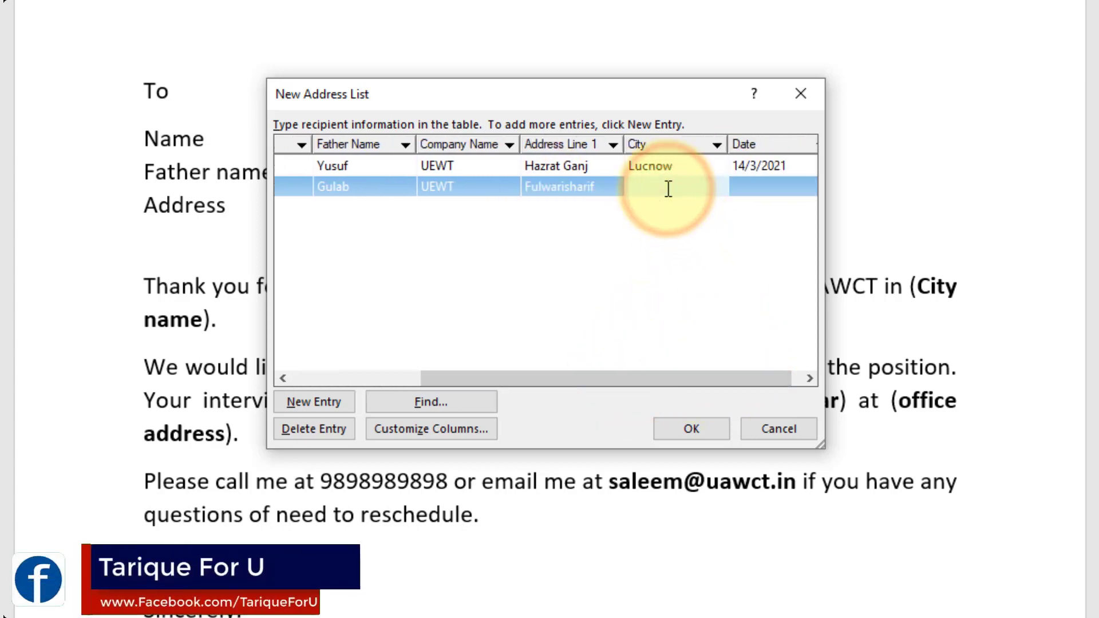
text(Patna)
click(776, 185)
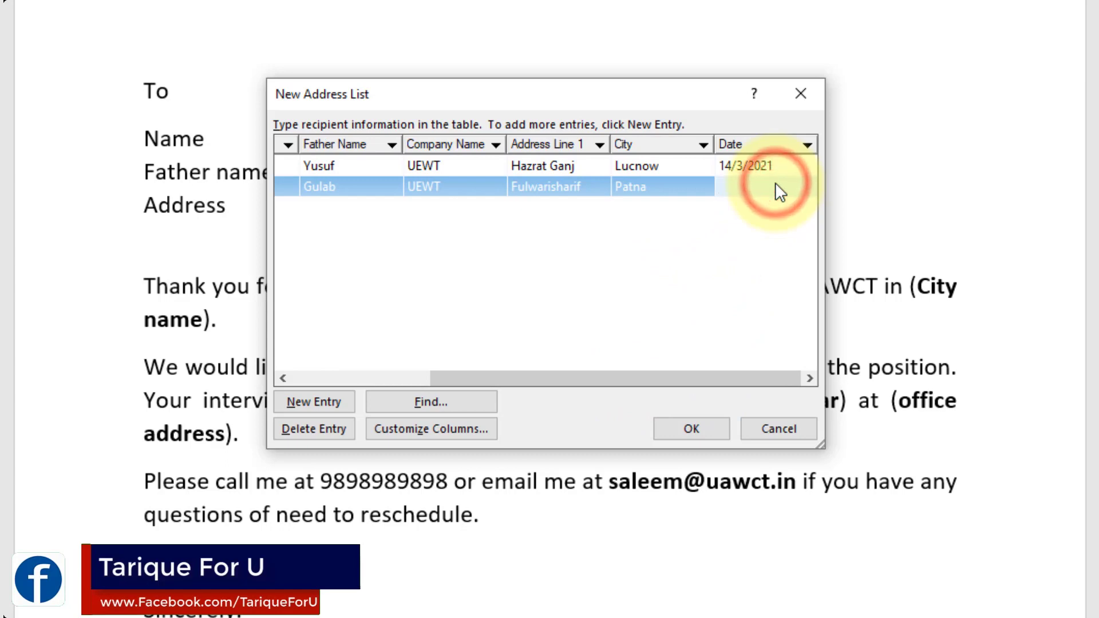
text(16/3/2021)
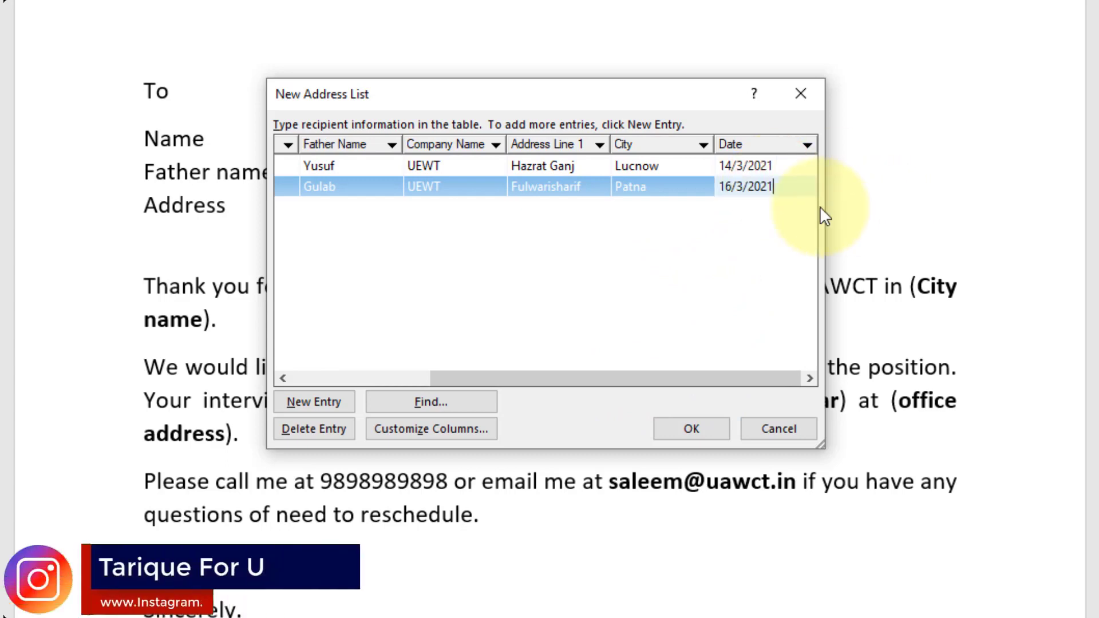
drag(707, 378, 538, 378)
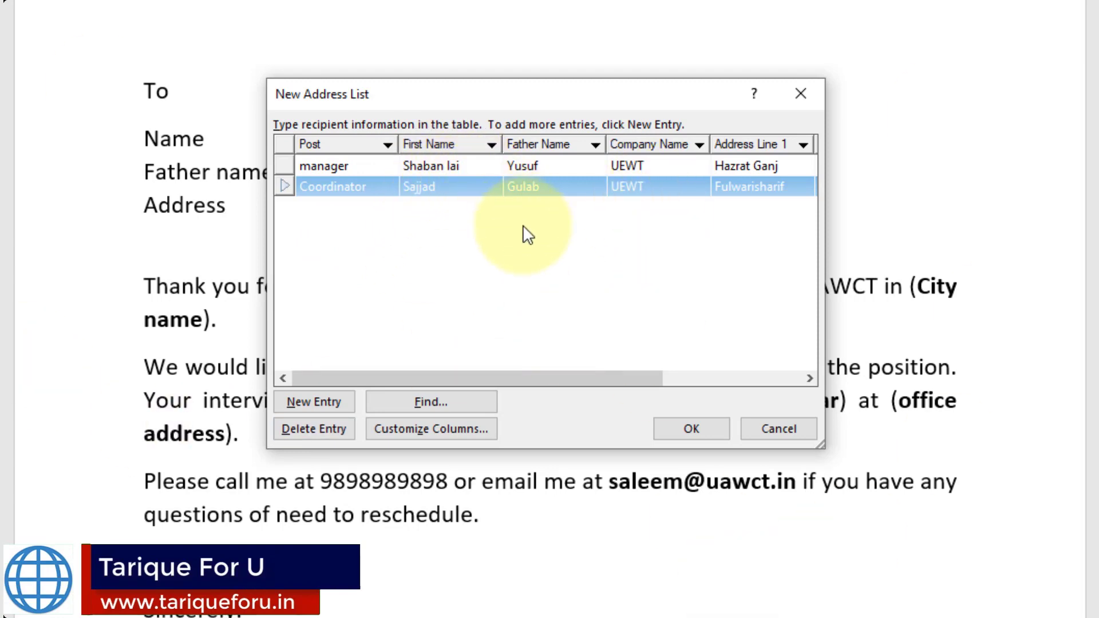
Finish the address list and save it to the Desktop as "DATa job".
click(691, 431)
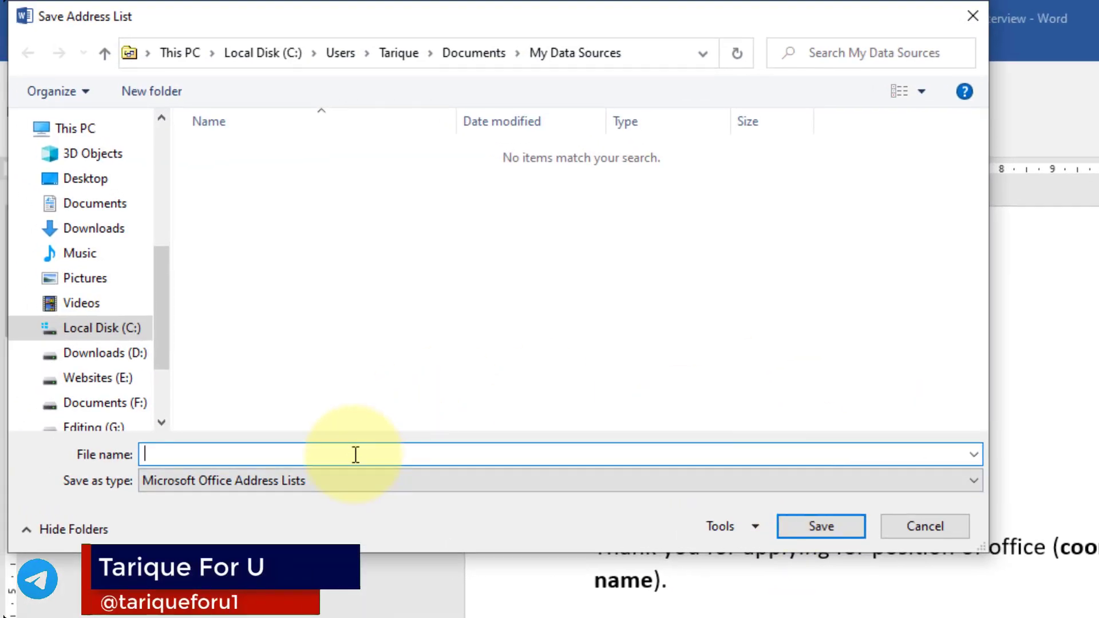
text(DA)
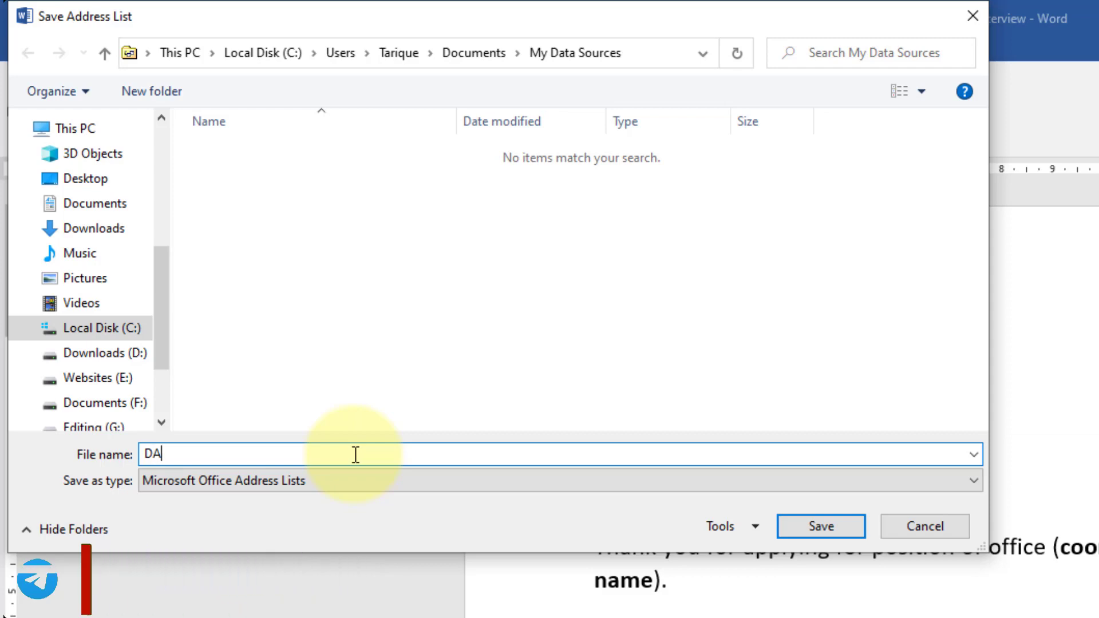
text(Ta job)
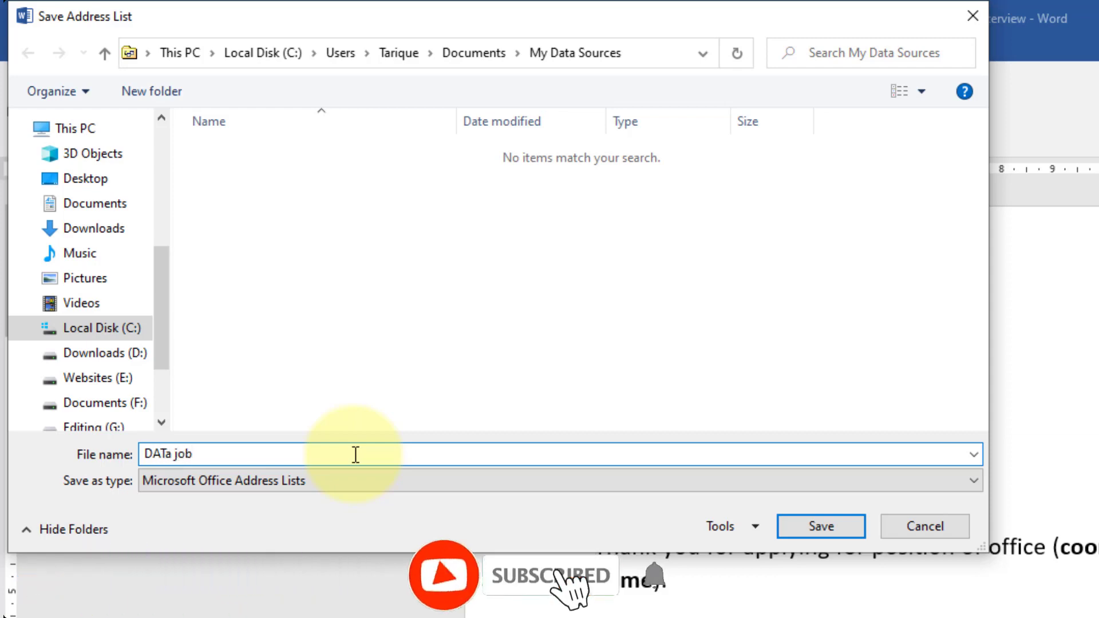
click(99, 178)
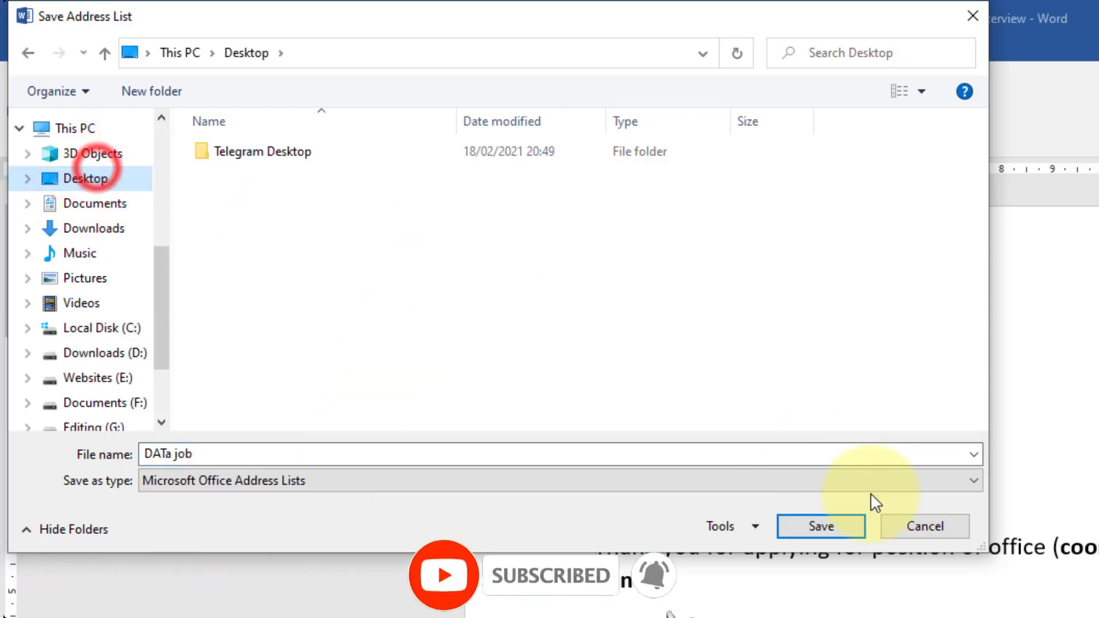
click(813, 525)
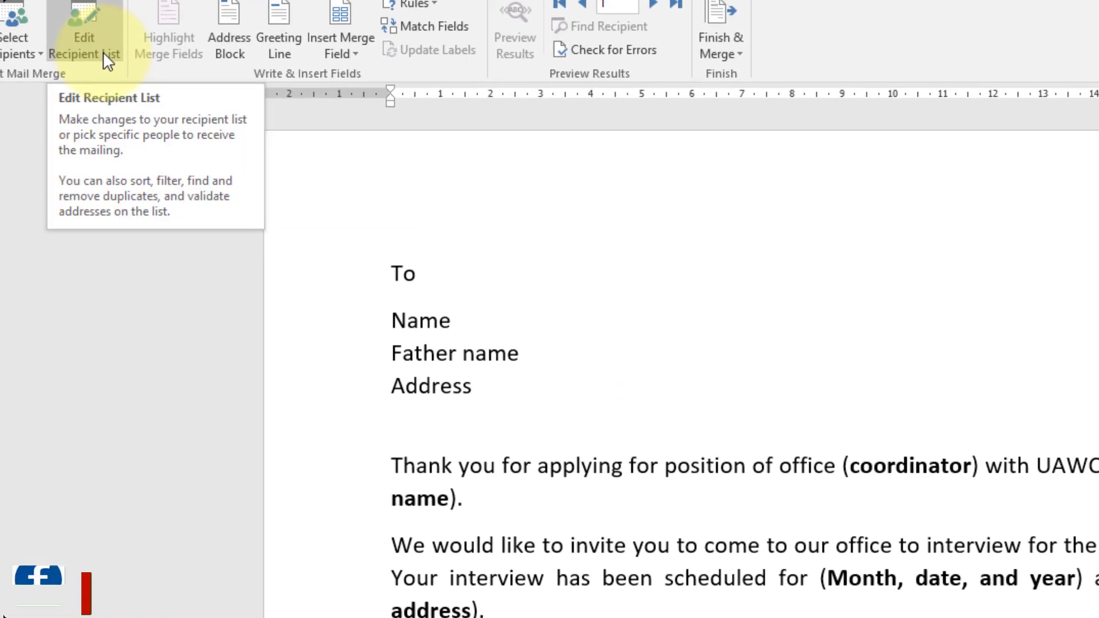
Review all columns of both entries in the mail merge recipient list and close it.
click(105, 59)
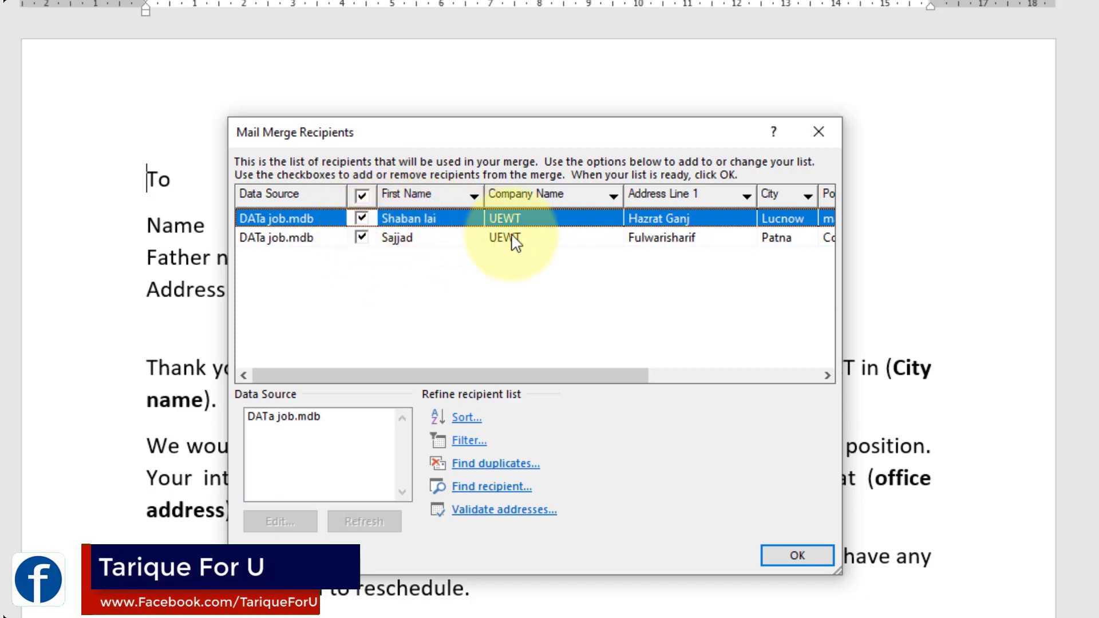
drag(495, 375, 653, 379)
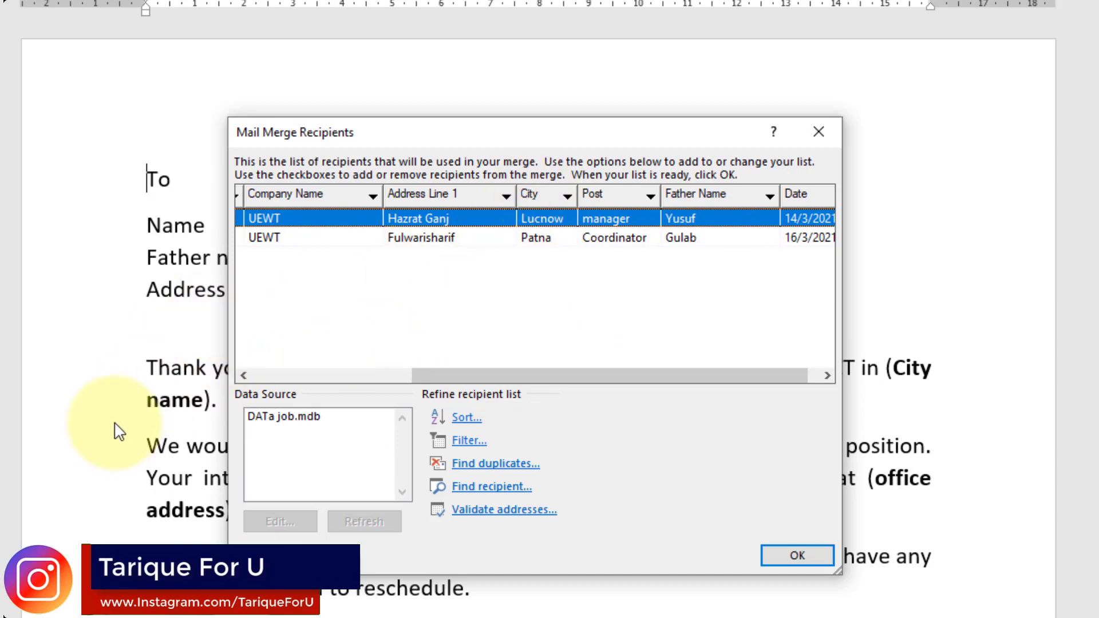
drag(687, 379, 495, 379)
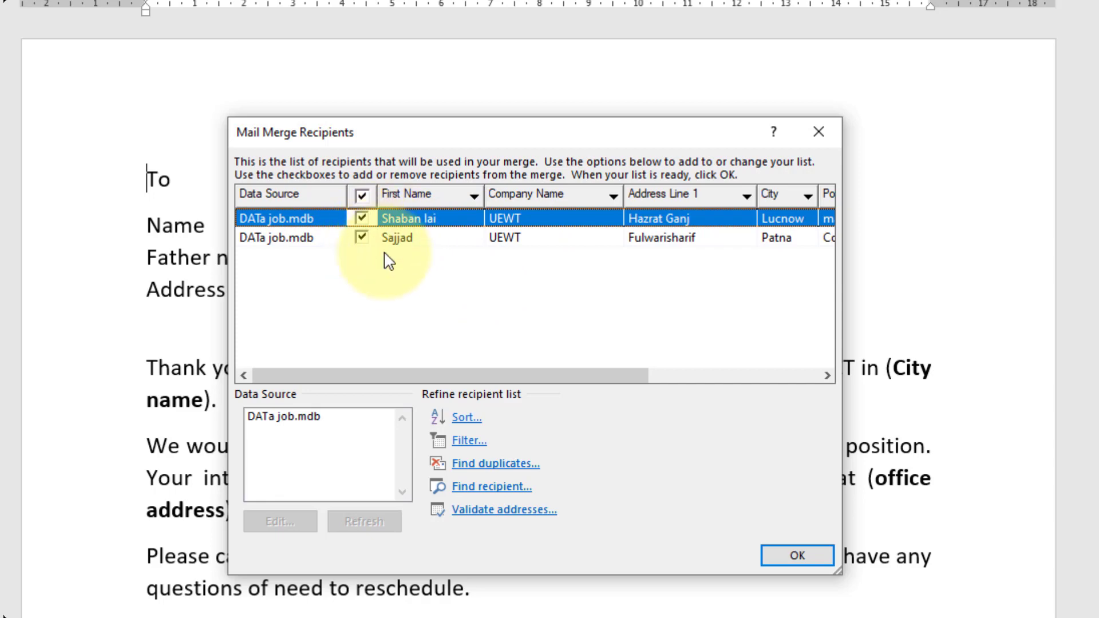
click(804, 557)
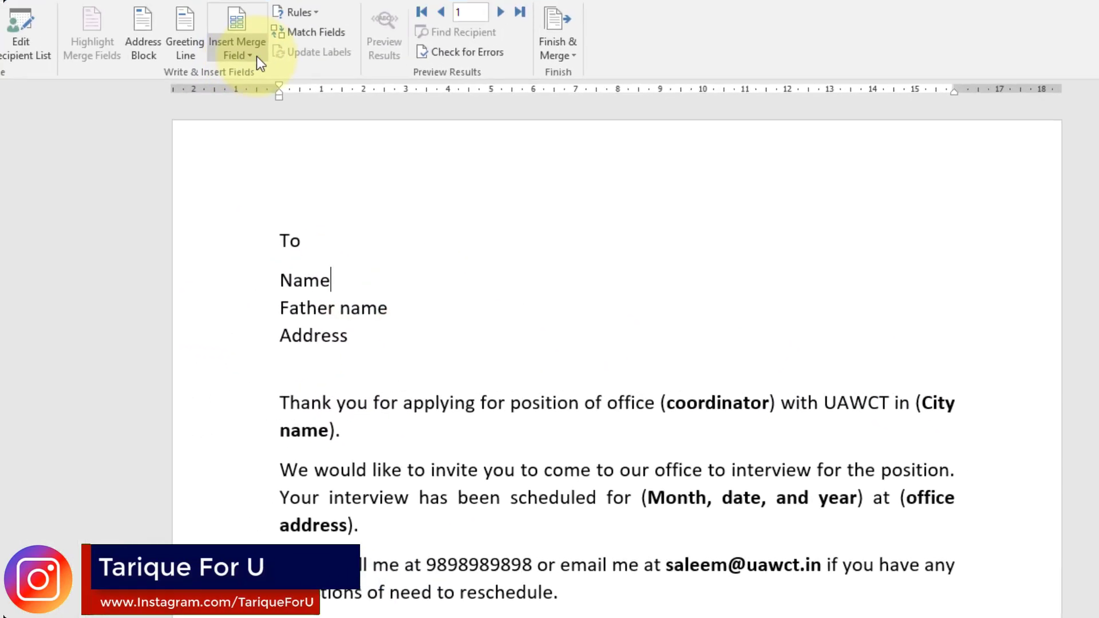
Replace the "Name" placeholder under "To" with the First_Name merge field, keeping it on its own line.
click(354, 286)
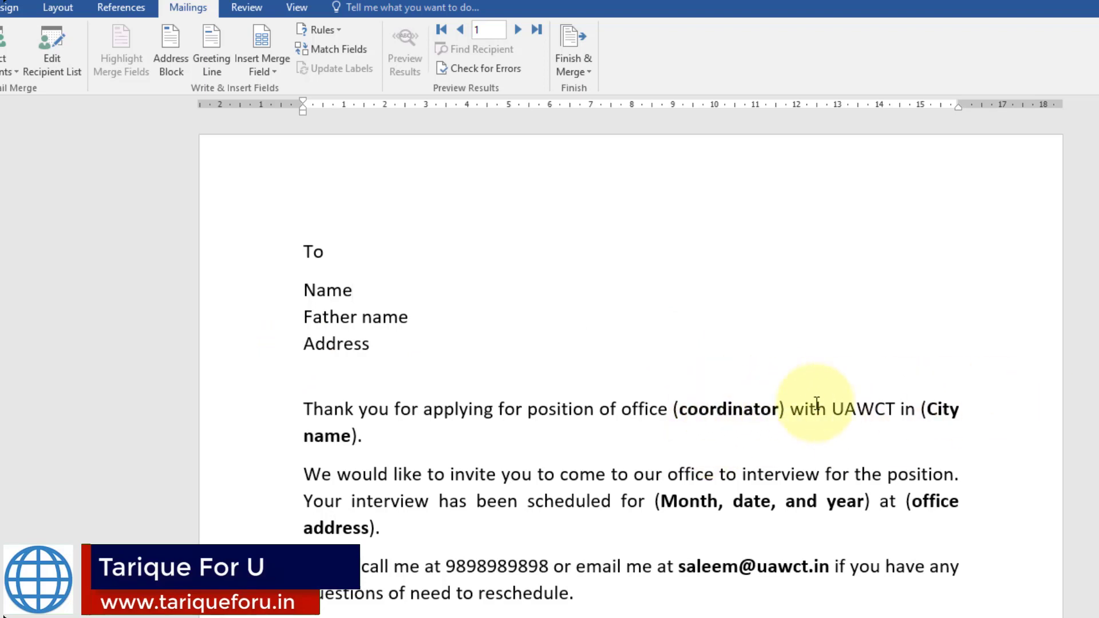
click(277, 70)
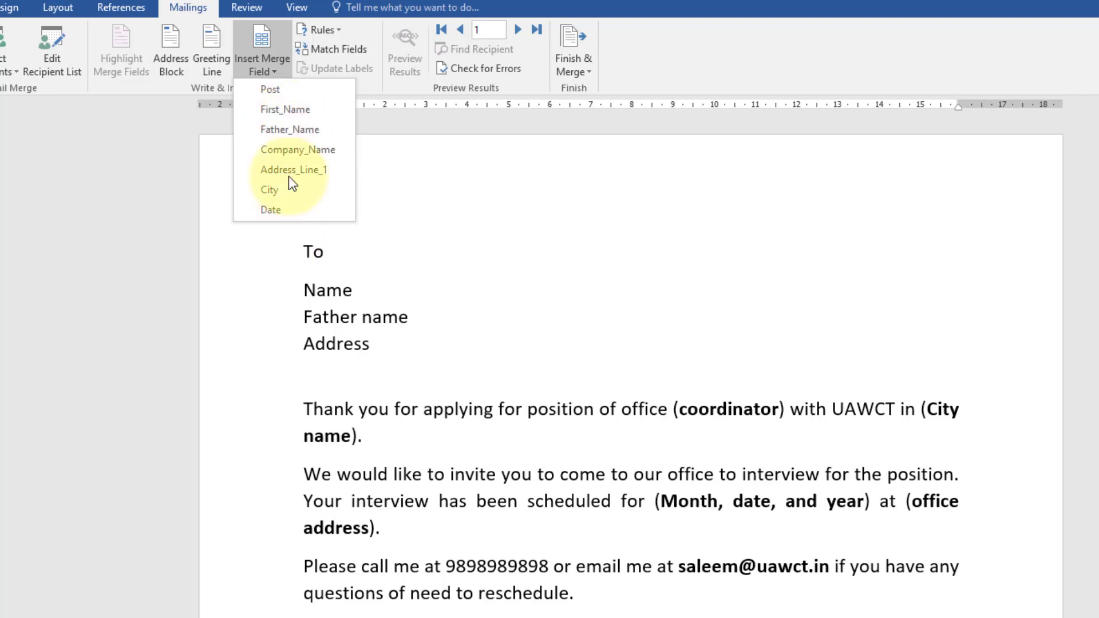
click(351, 277)
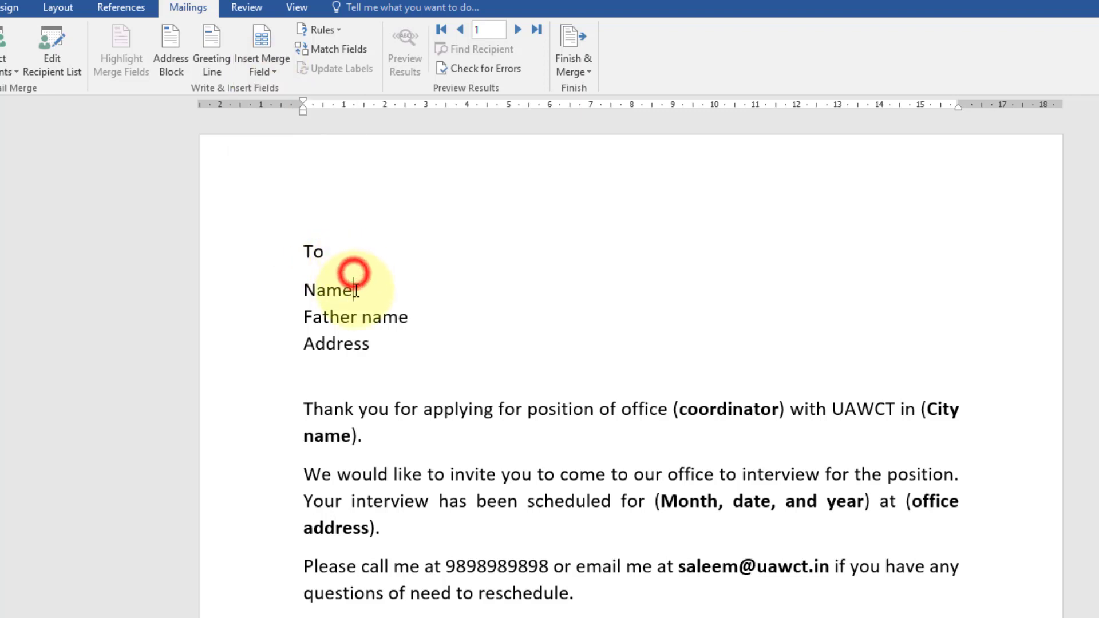
drag(353, 290, 303, 294)
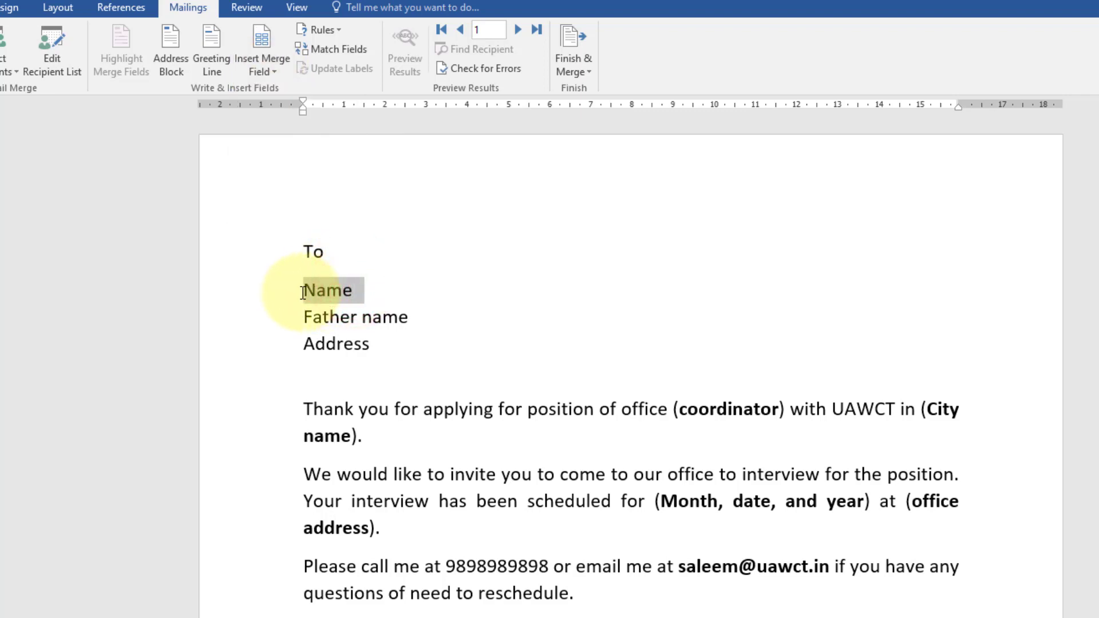
click(277, 75)
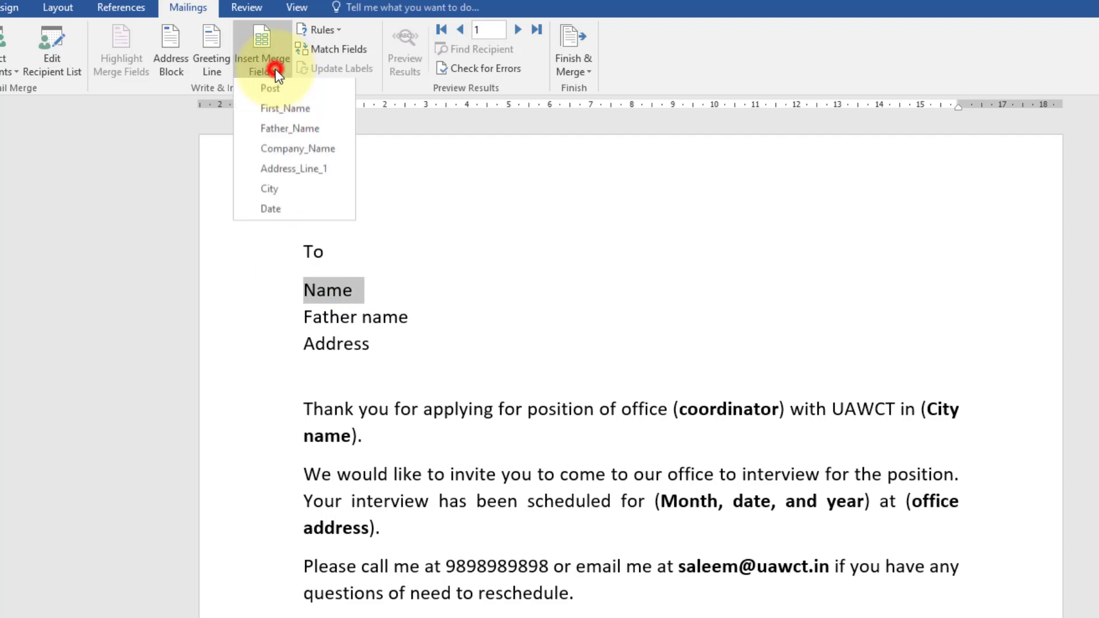
click(288, 109)
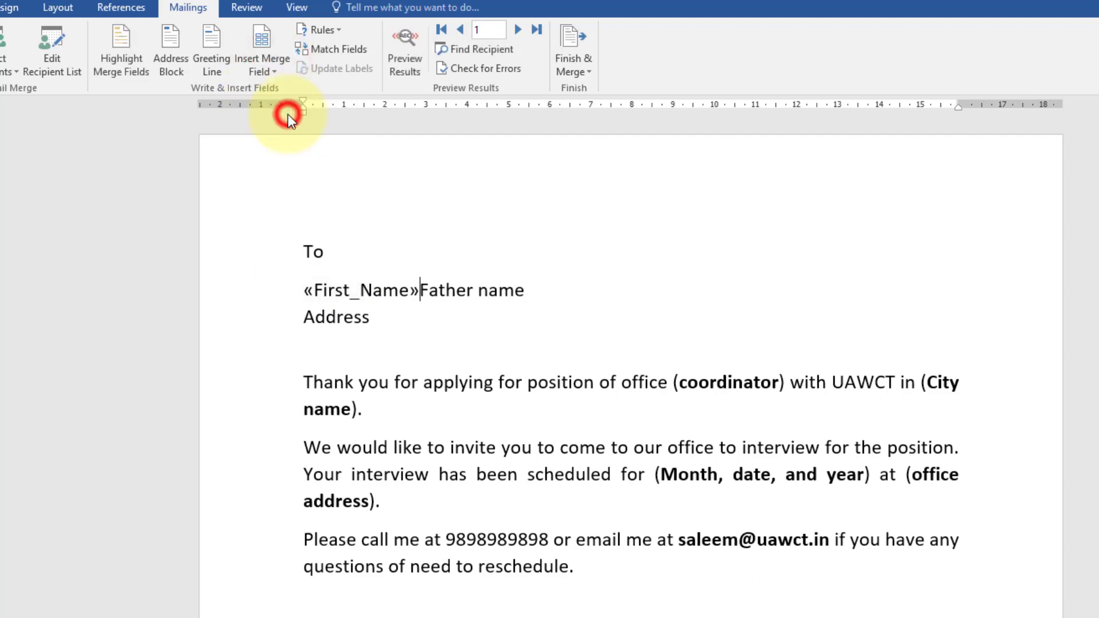
key(Return)
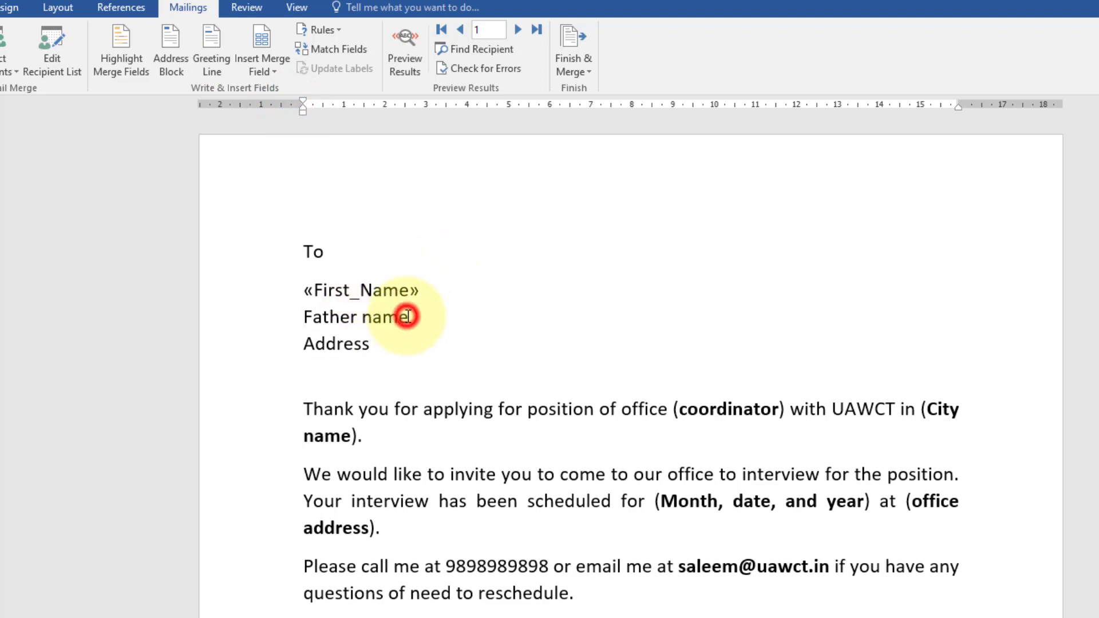
Replace the "Father name" and "Address" placeholders with the Father_Name and Address_Line_1 merge fields, each on its own line.
drag(373, 317, 316, 314)
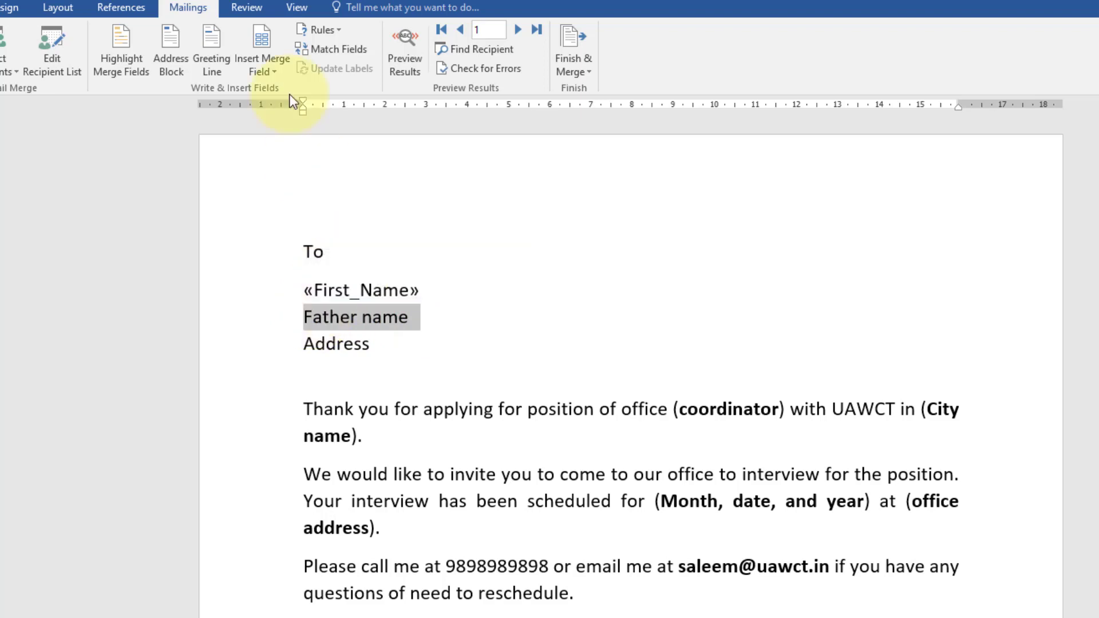
click(280, 74)
click(297, 138)
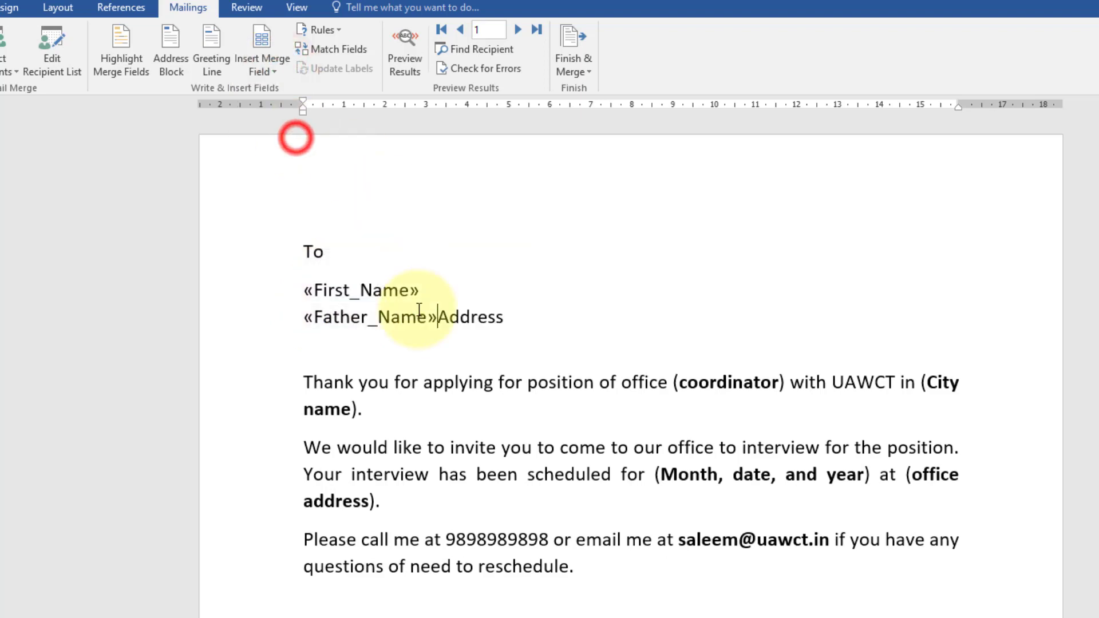
key(Return)
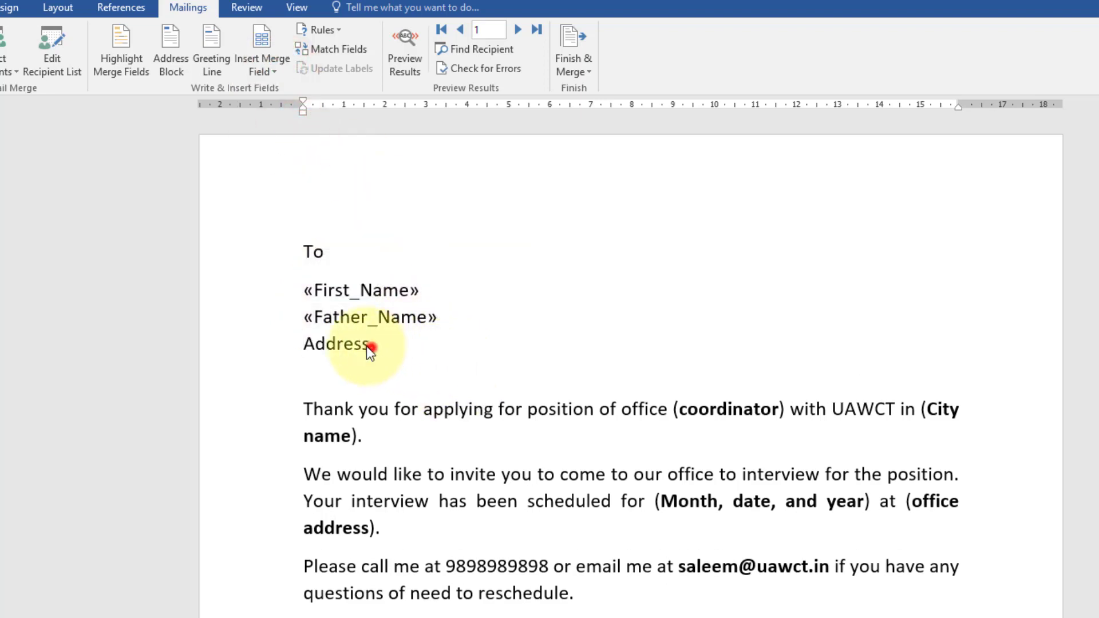
drag(310, 340, 303, 341)
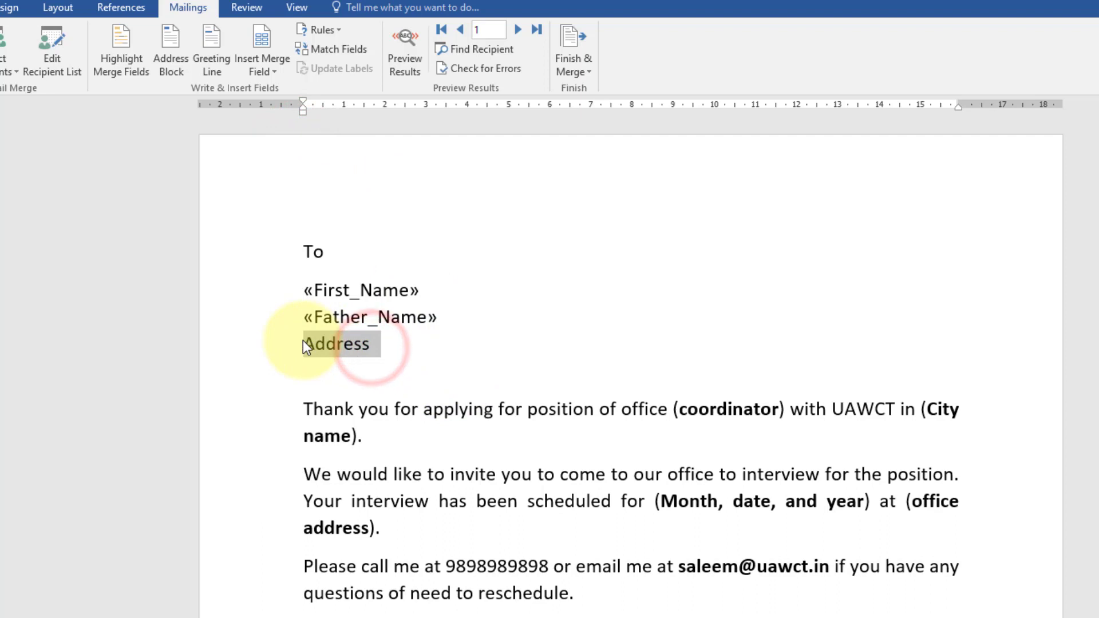
click(274, 74)
click(297, 171)
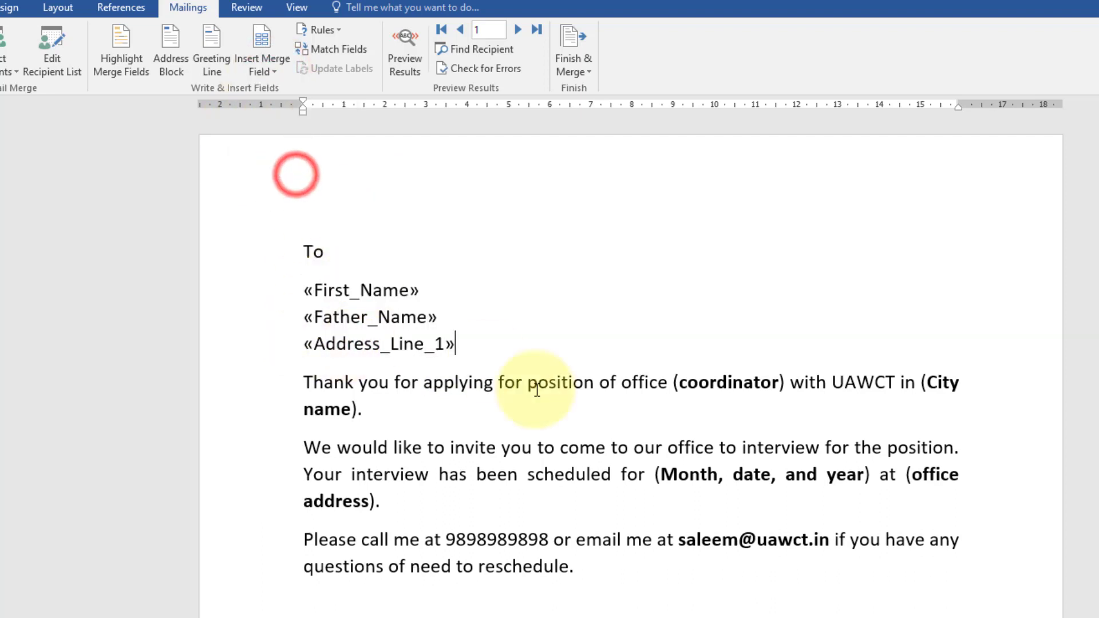
Replace "(coordinator)" in the opening sentence with the Post merge field, followed by a space.
click(747, 382)
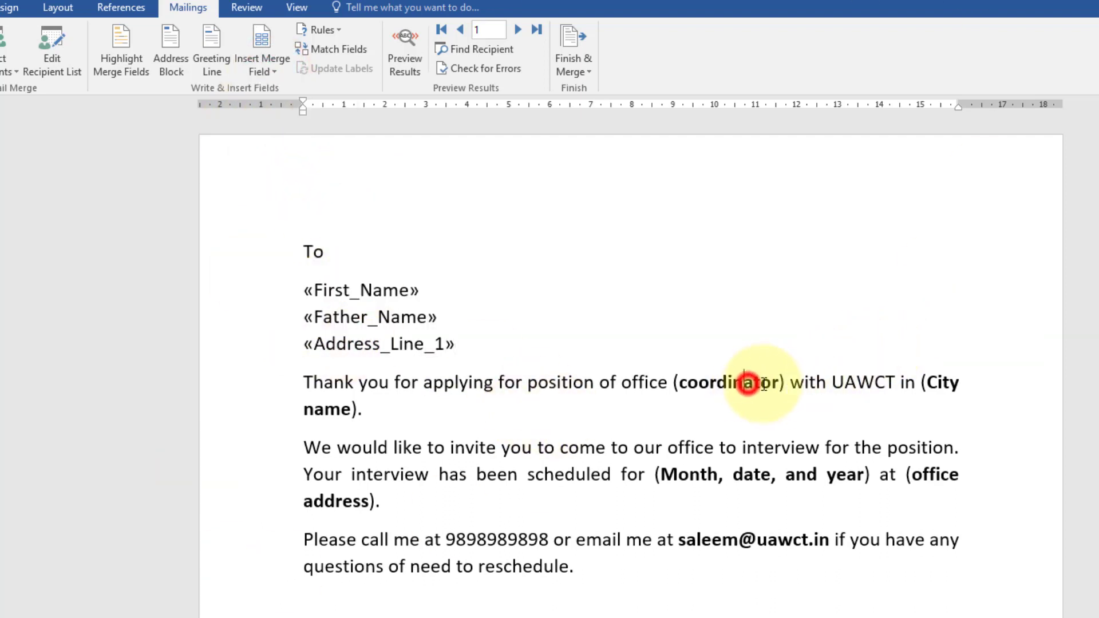
drag(789, 383, 677, 382)
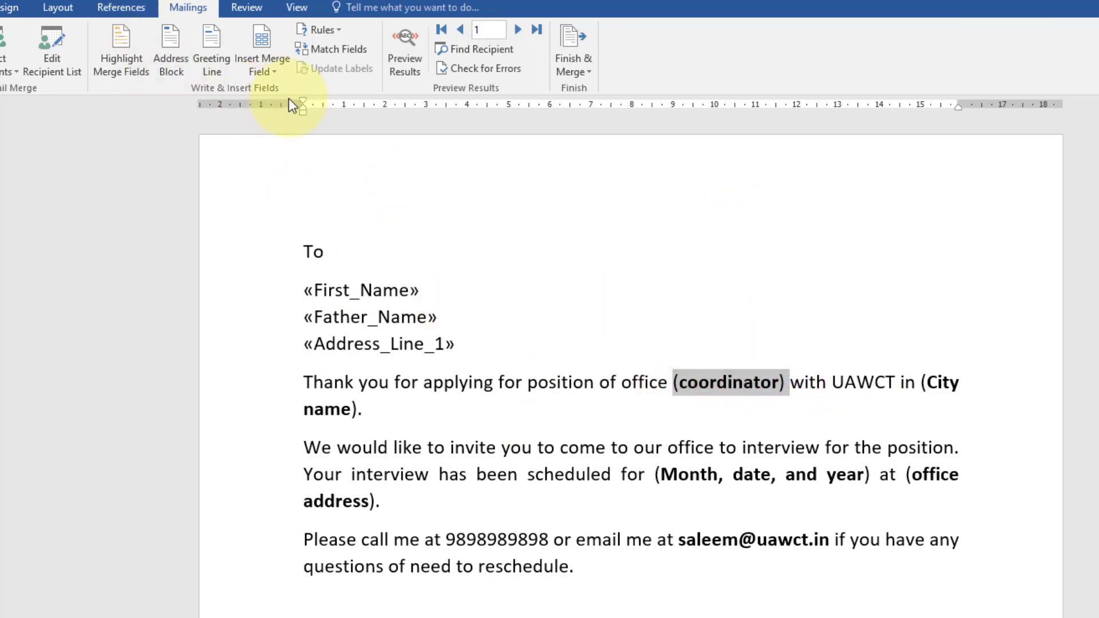
click(283, 64)
click(276, 87)
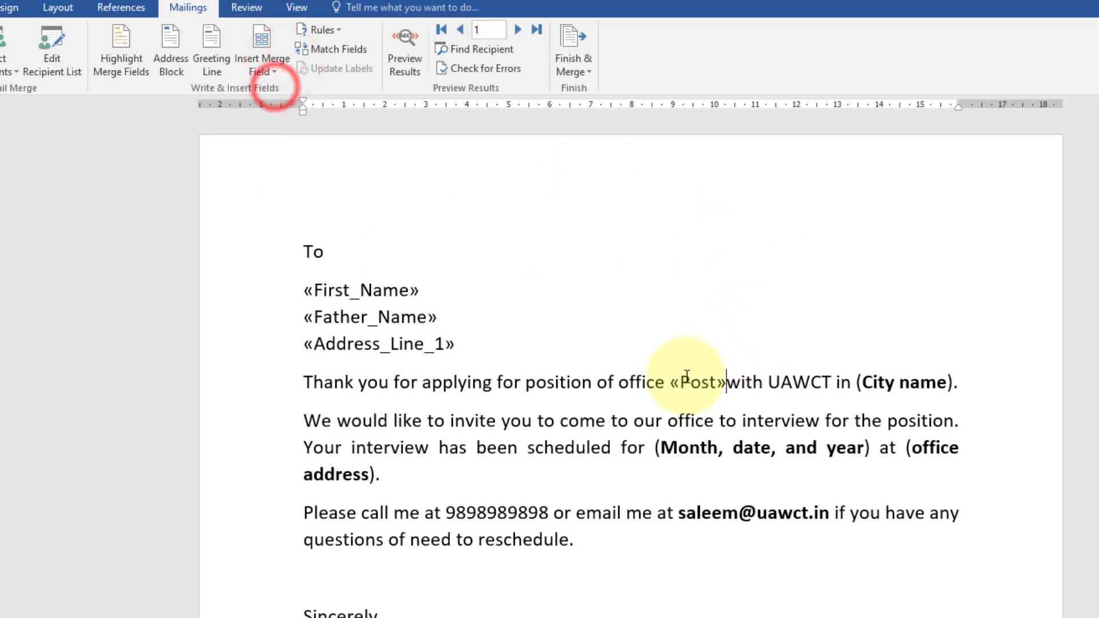
click(731, 399)
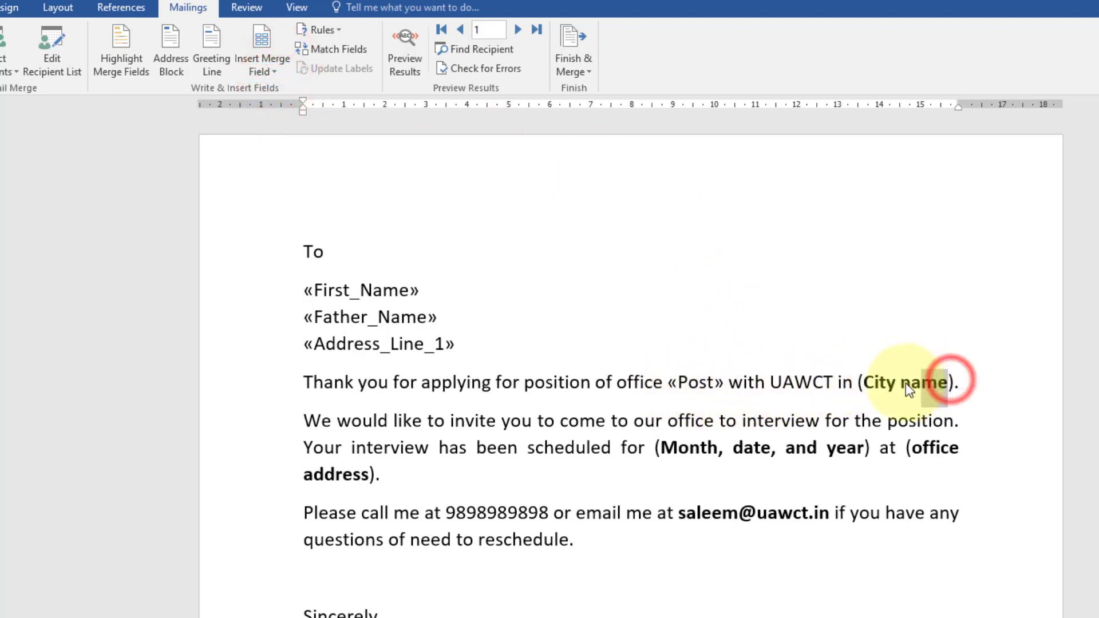
Replace "(City name)." with the City merge field and "(Month, date, and year)" with the Date merge field.
drag(909, 388, 860, 387)
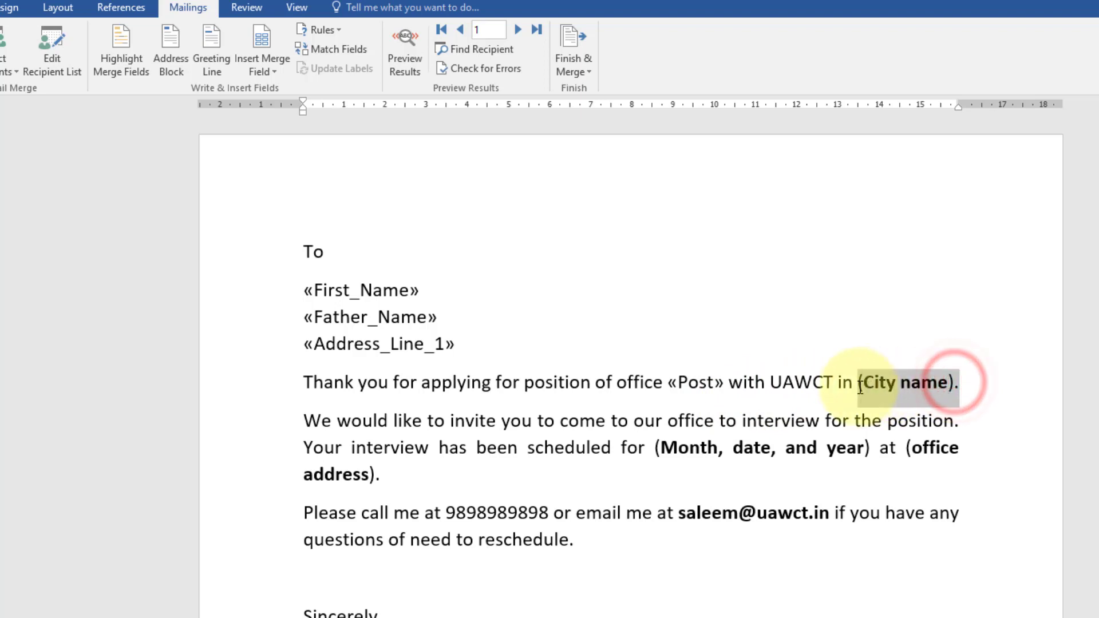
click(270, 72)
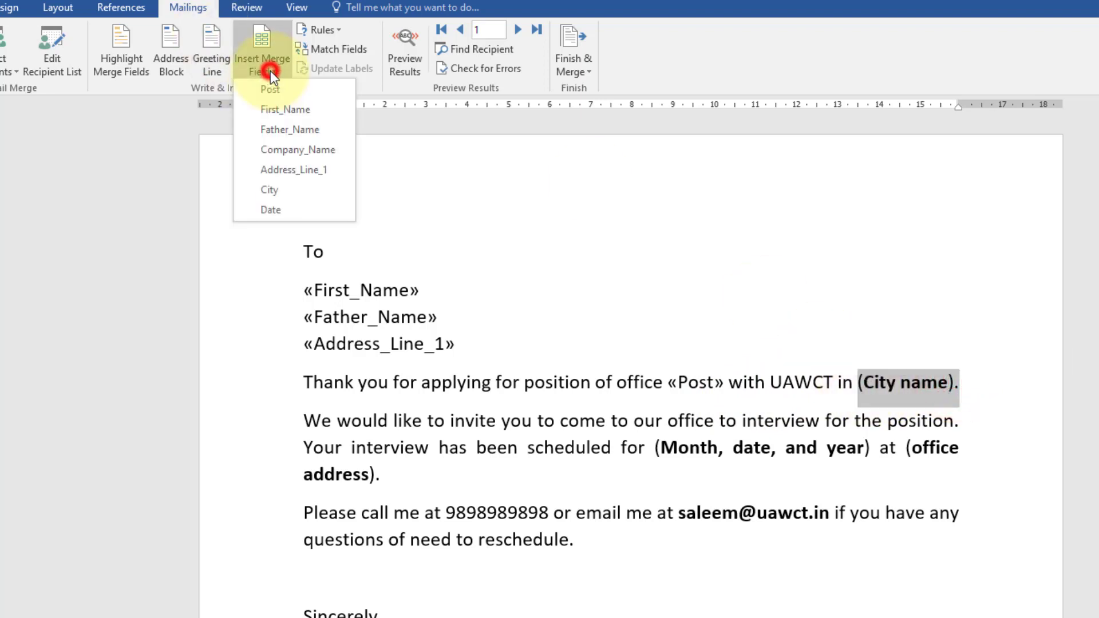
click(283, 194)
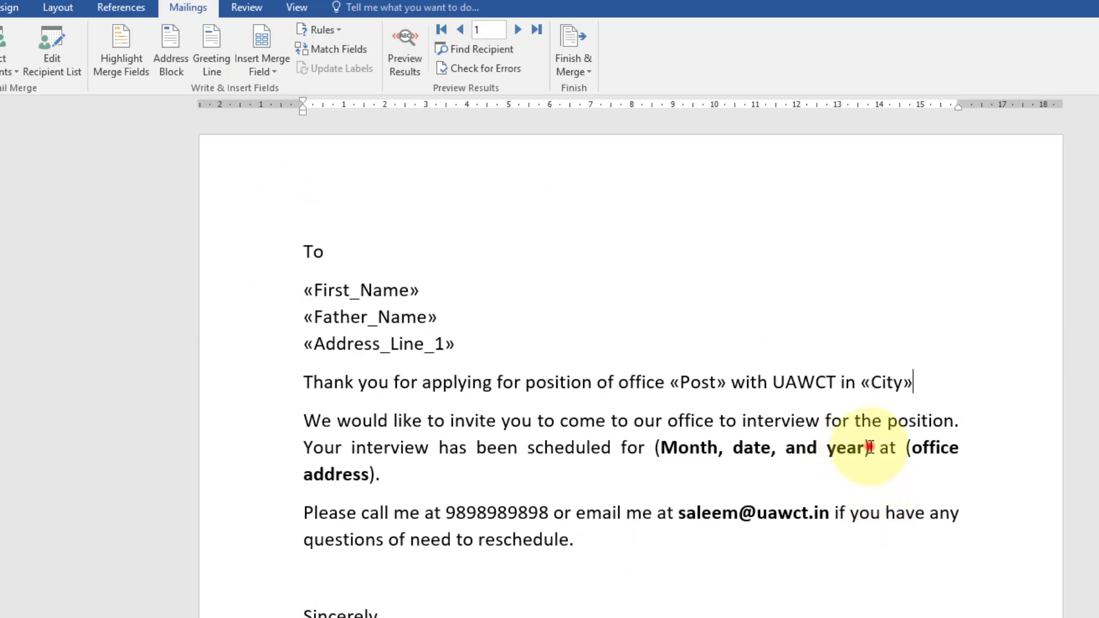
drag(870, 447, 656, 452)
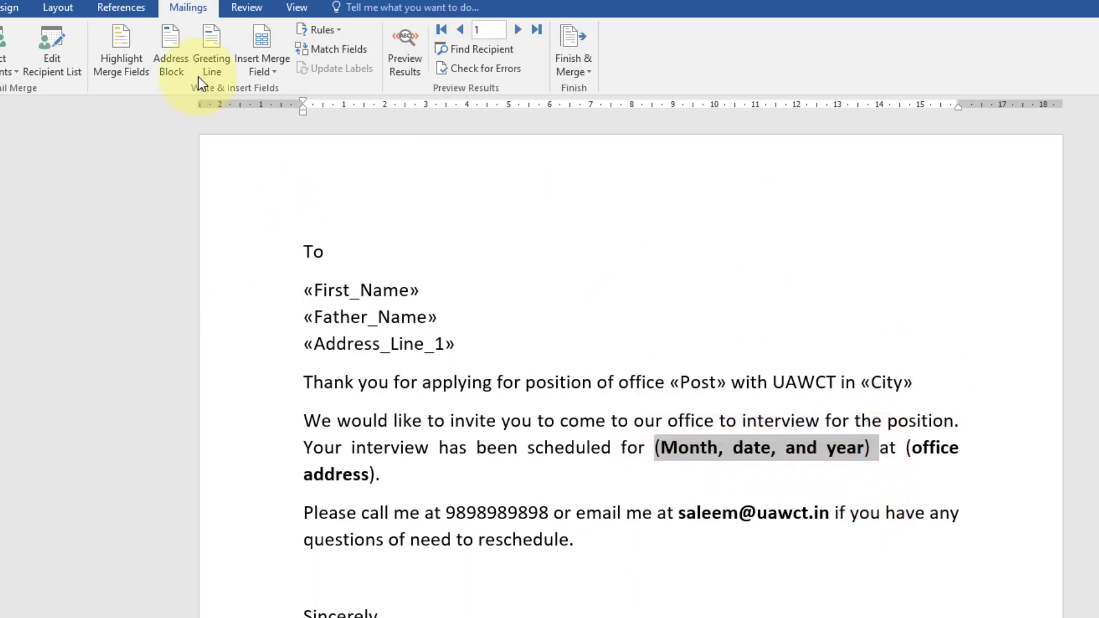
click(276, 71)
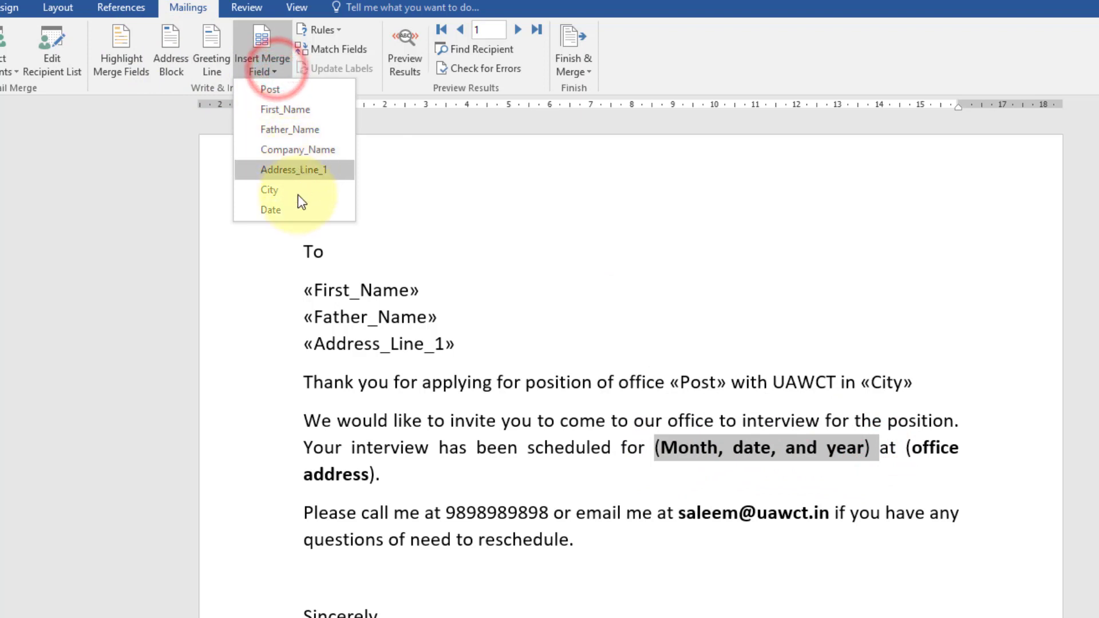
click(287, 209)
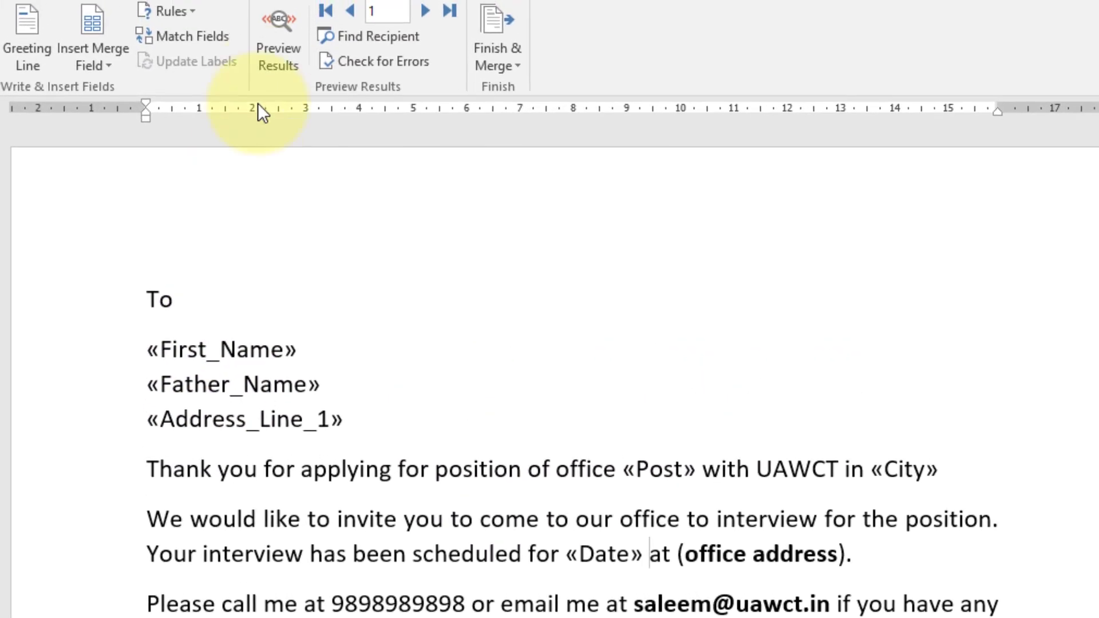
Preview the merge results and check the first letter's post, office address and date, briefly highlighting the merge fields.
click(275, 73)
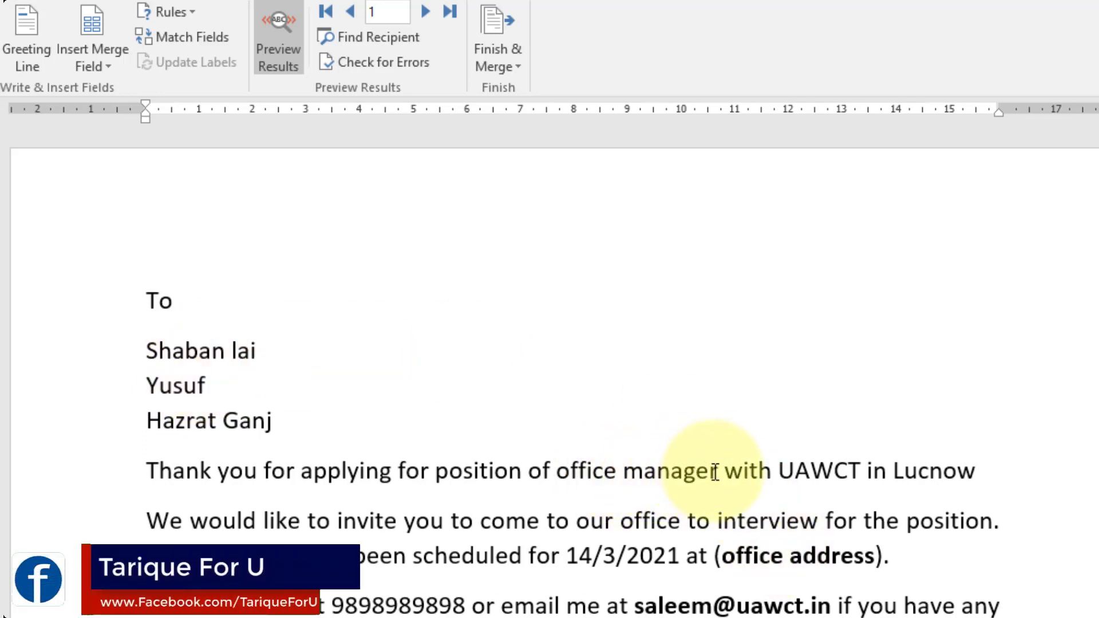
double_click(713, 471)
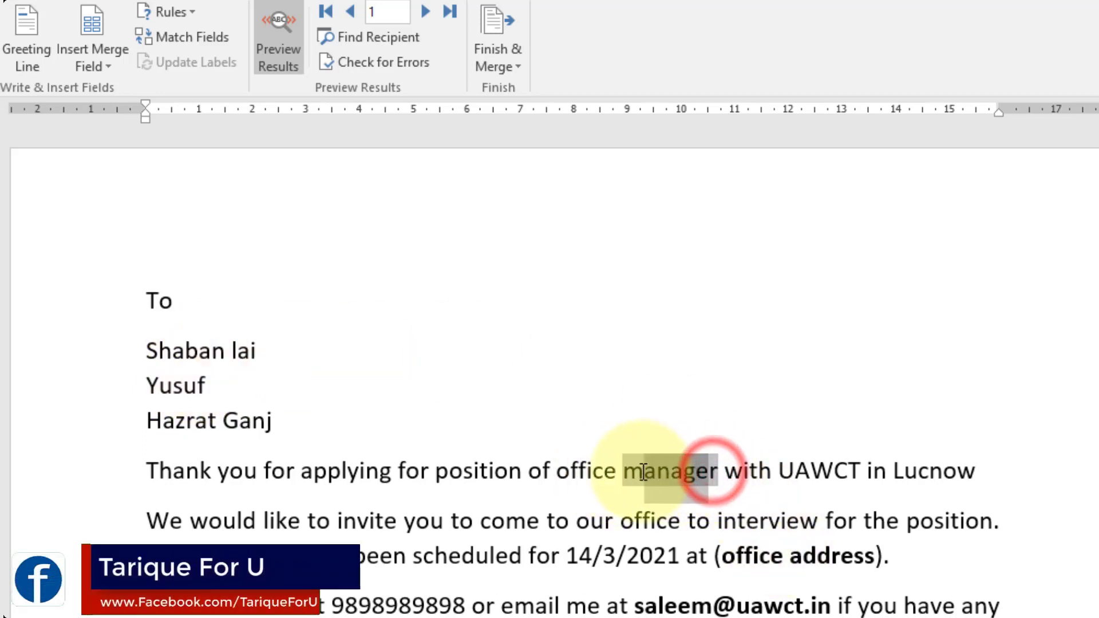
click(815, 557)
drag(722, 557, 875, 557)
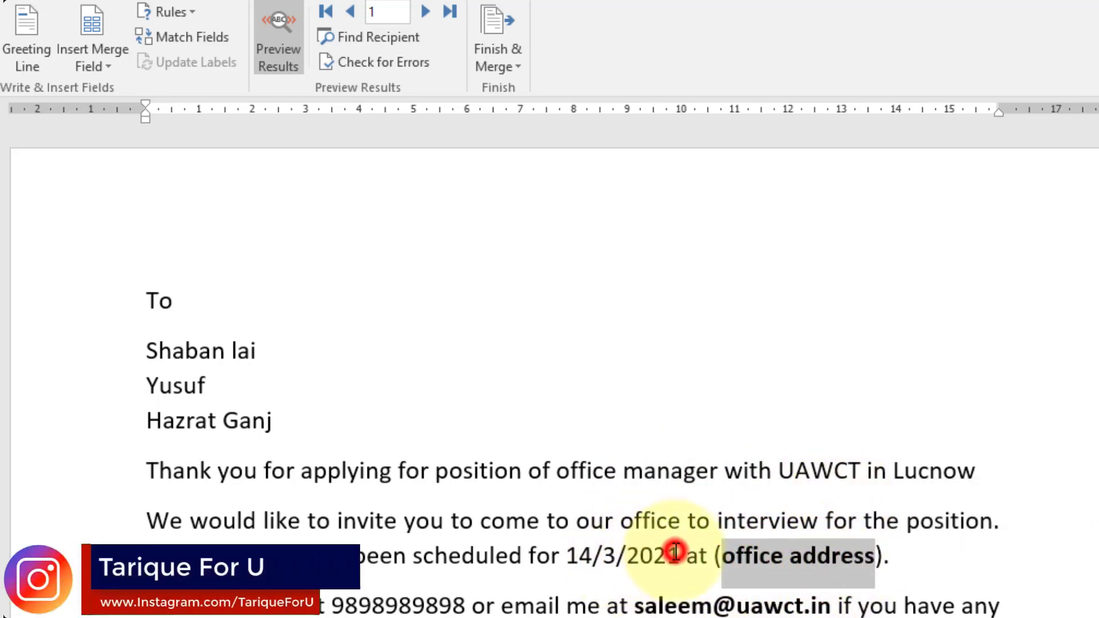
drag(676, 552, 564, 557)
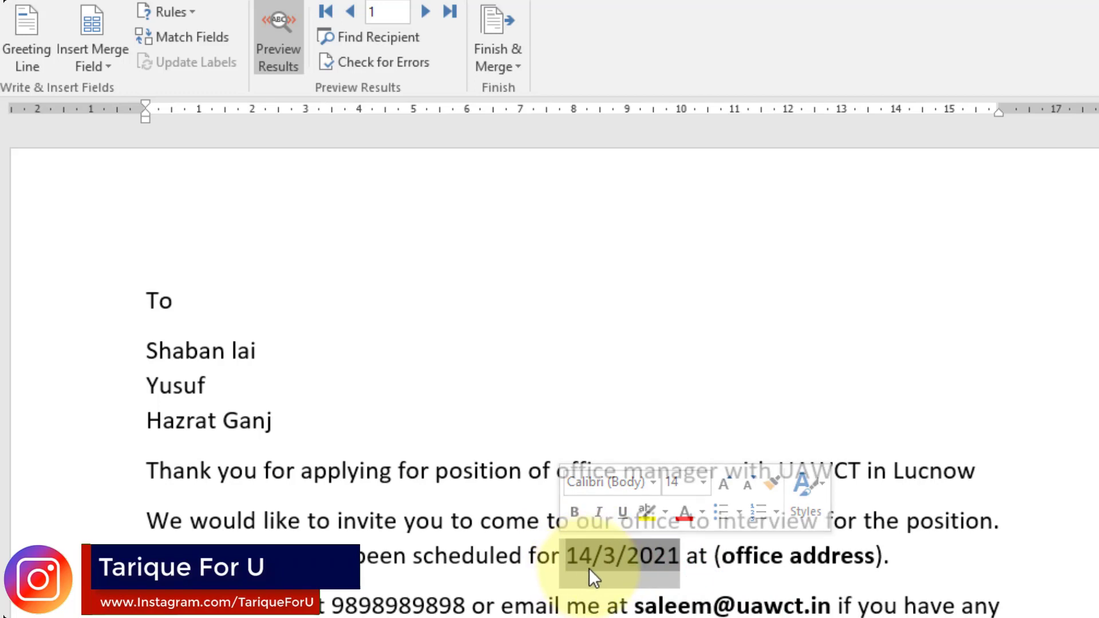
click(551, 557)
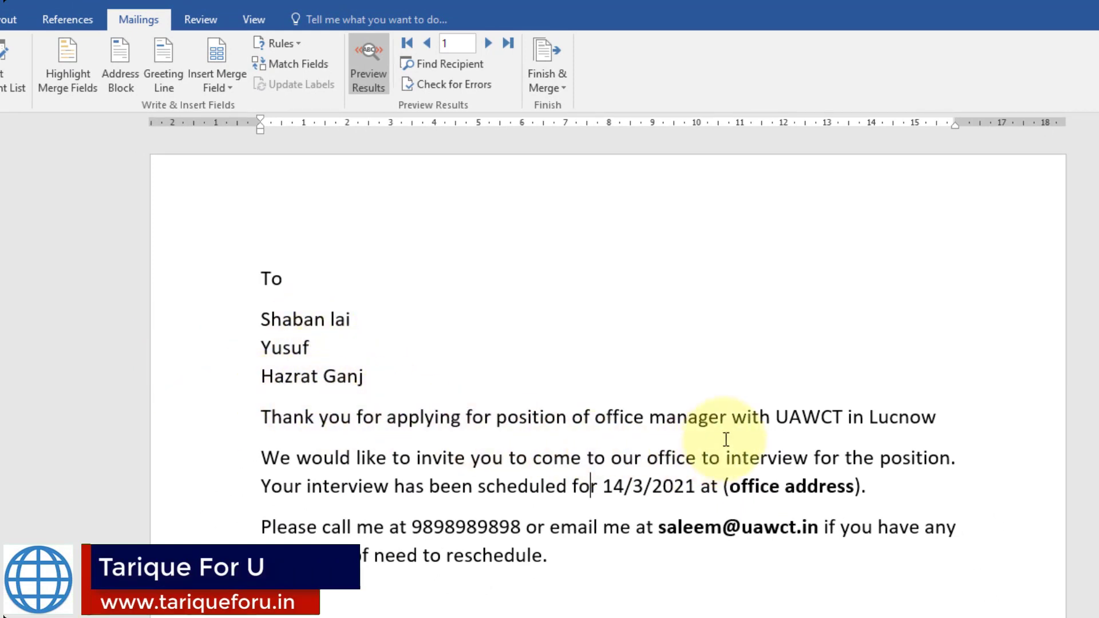
click(68, 66)
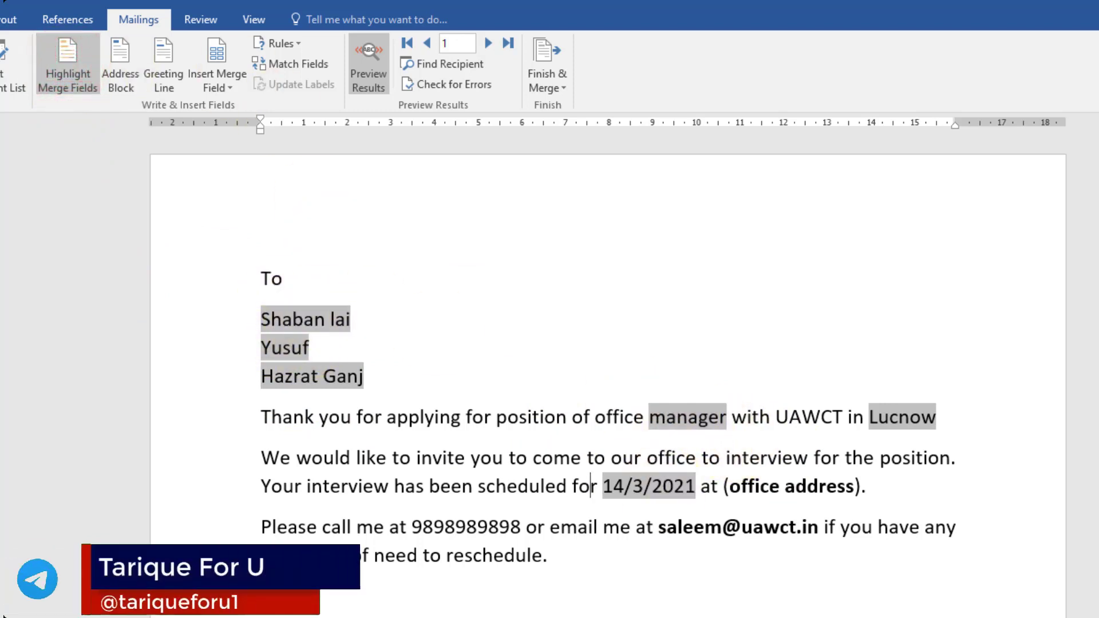
click(60, 59)
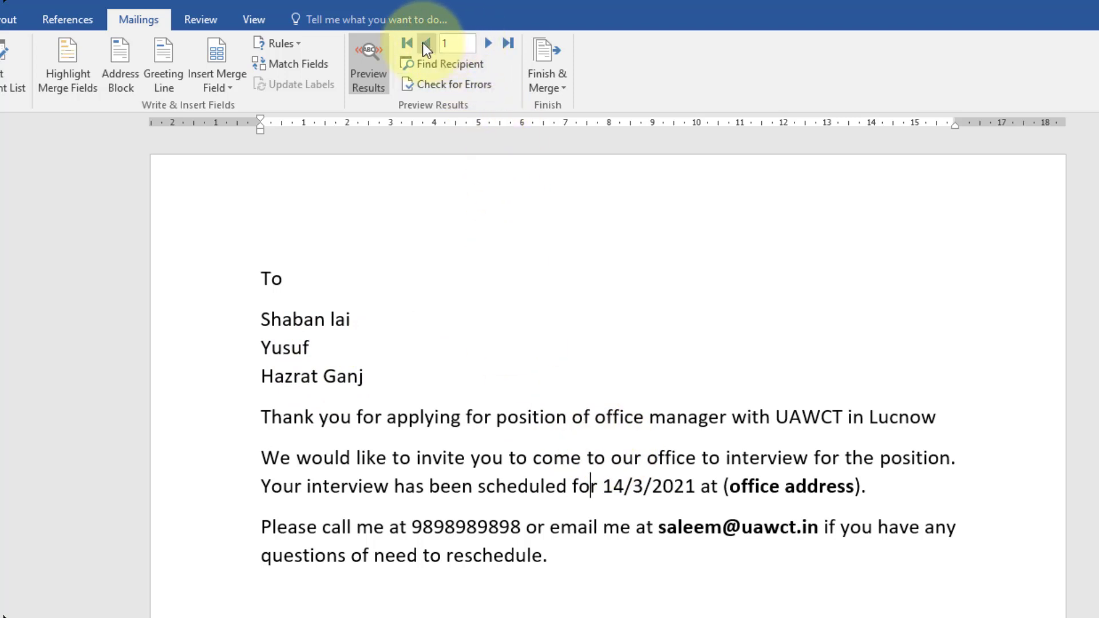
Switch between the two recipients' previewed letters and check the second letter's post, interview date and address line.
click(487, 44)
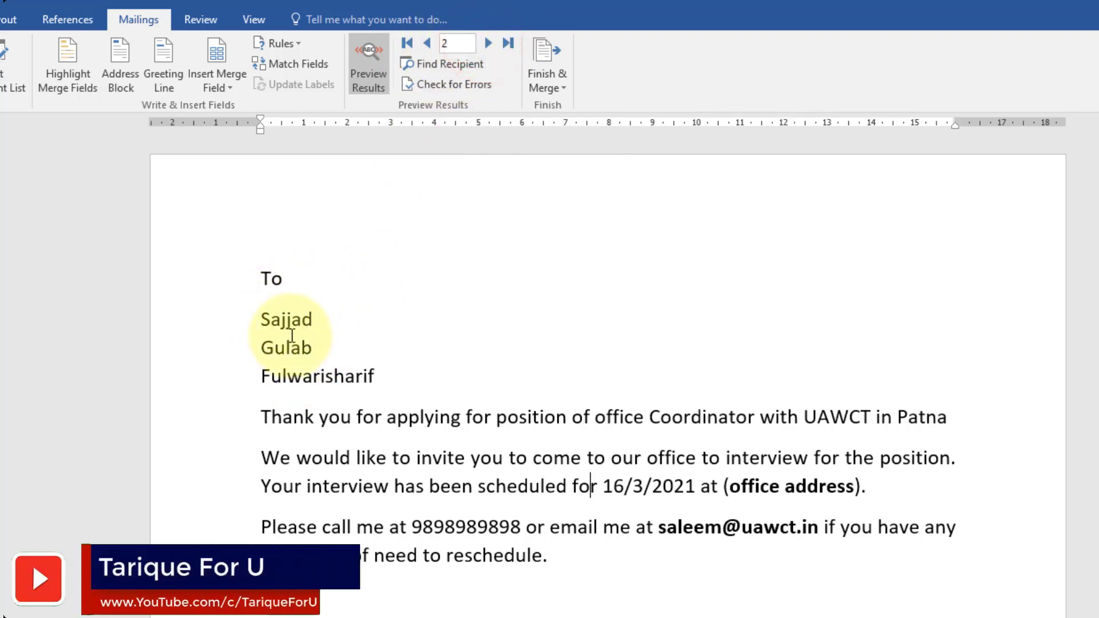
click(430, 46)
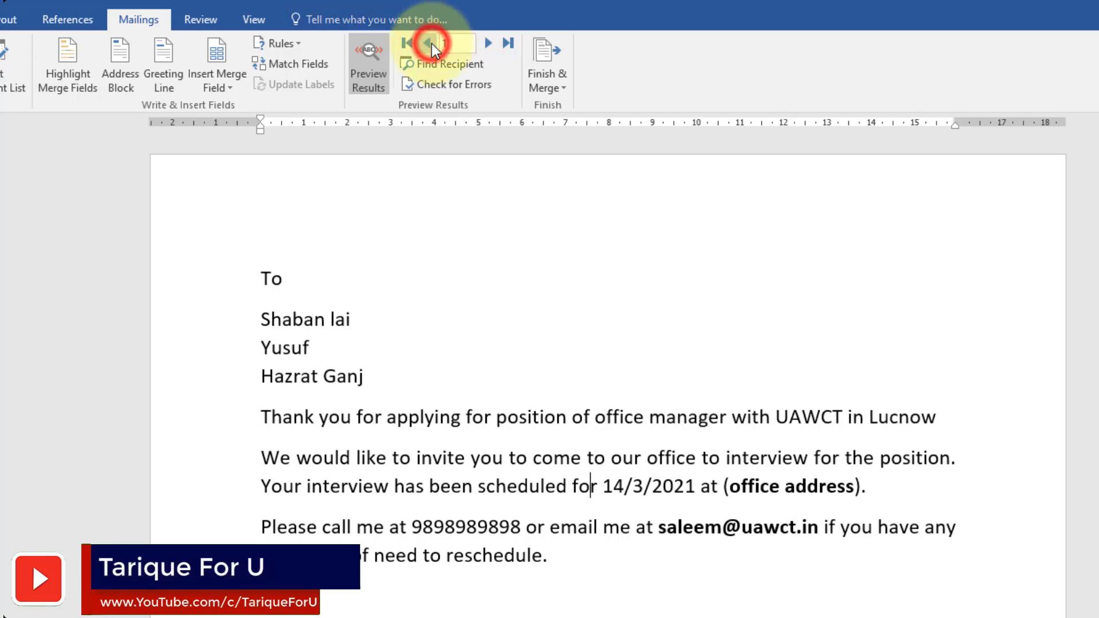
click(488, 45)
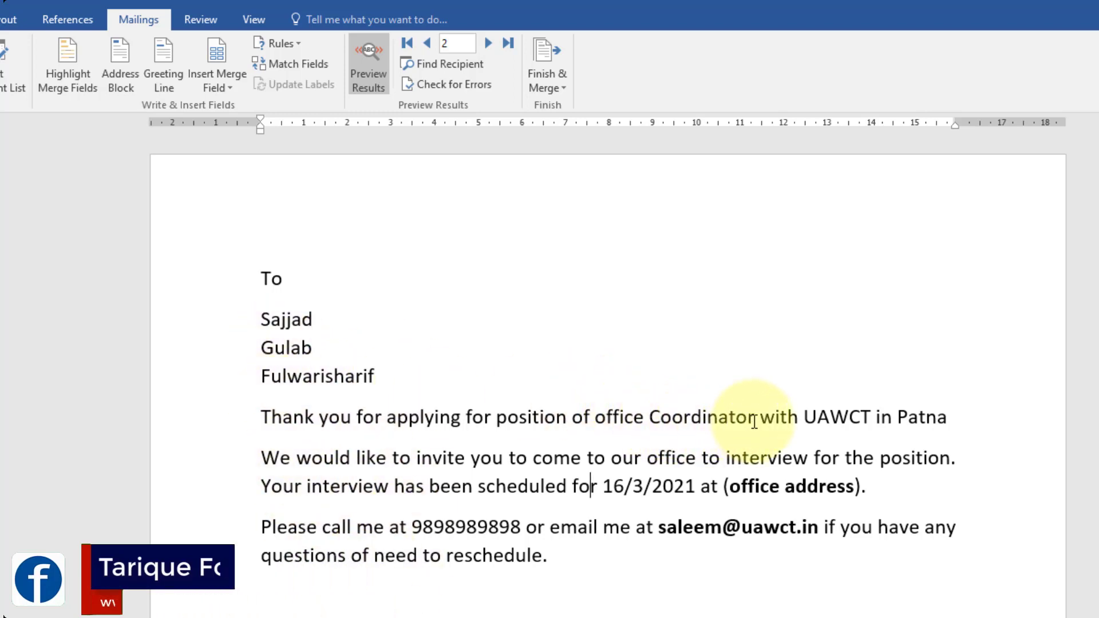
drag(755, 422, 654, 424)
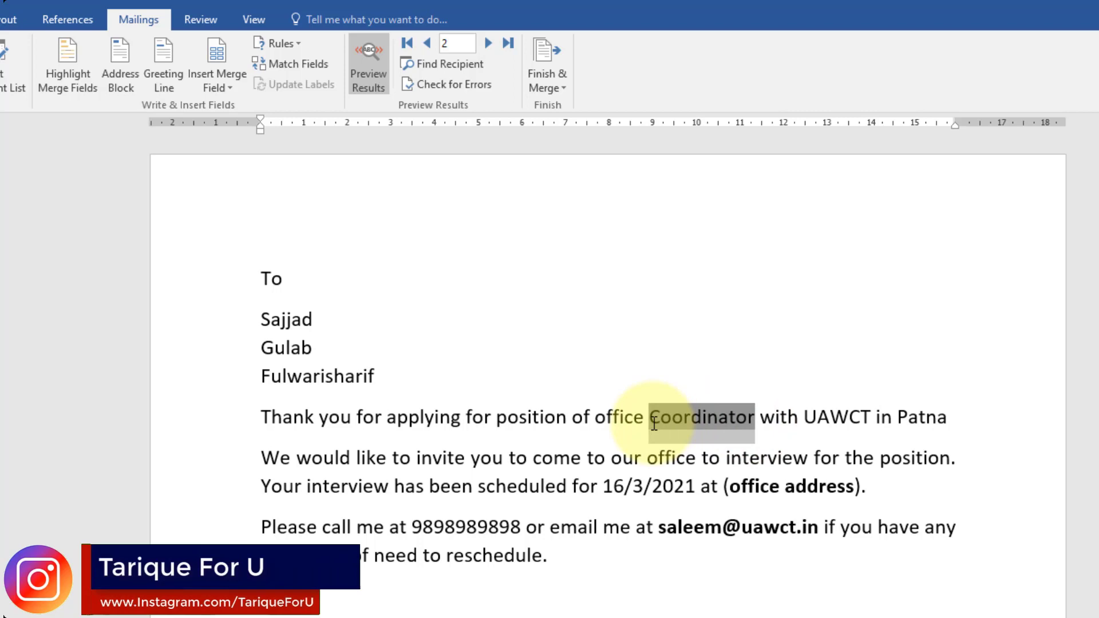
drag(691, 486, 614, 486)
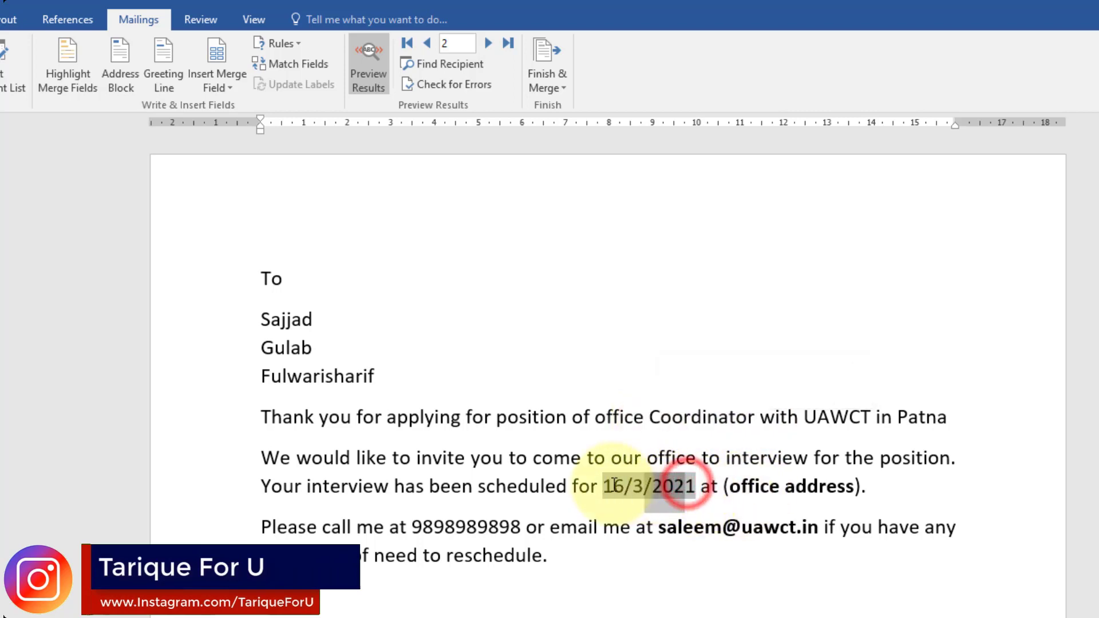
double_click(279, 378)
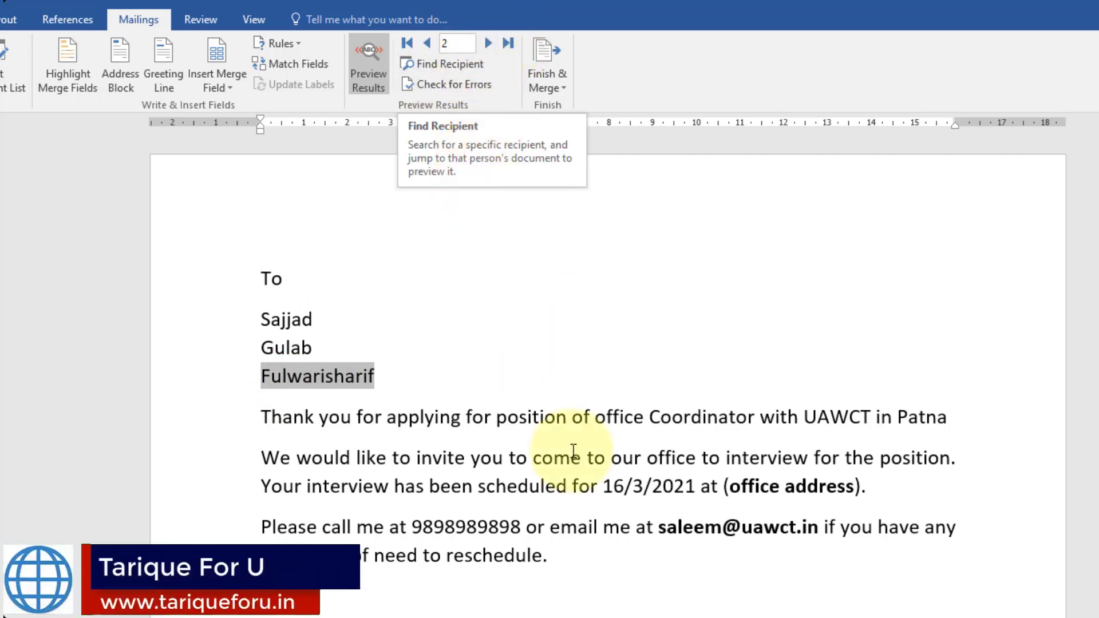
Search all fields of the recipient list for a recipient's first name, preview that letter and close the search.
click(462, 401)
click(479, 356)
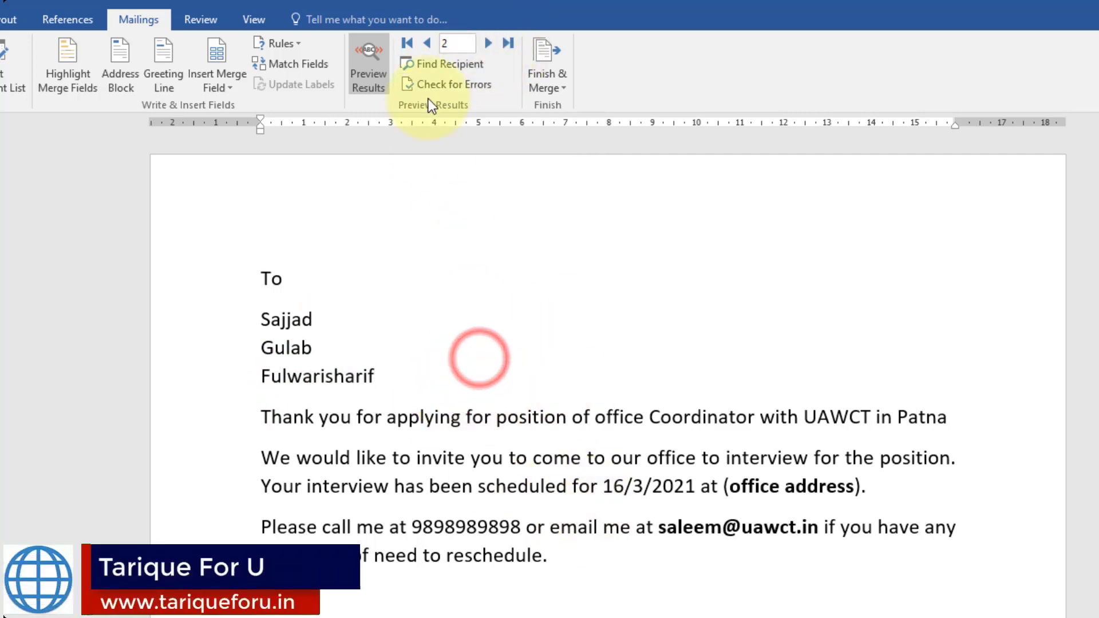
click(432, 68)
click(577, 408)
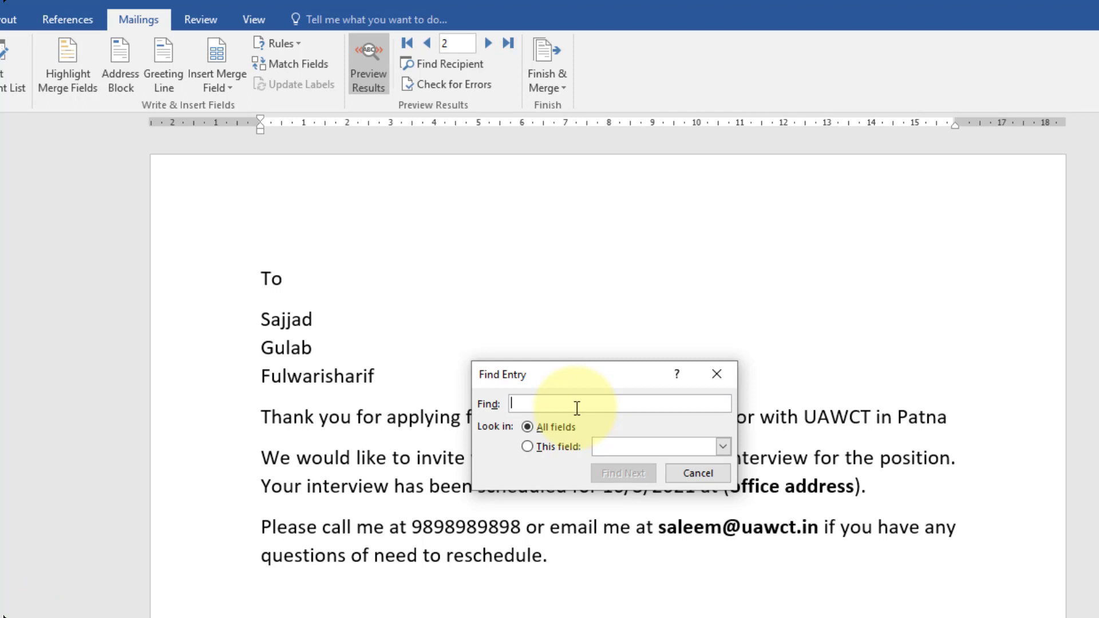
text(Shaban)
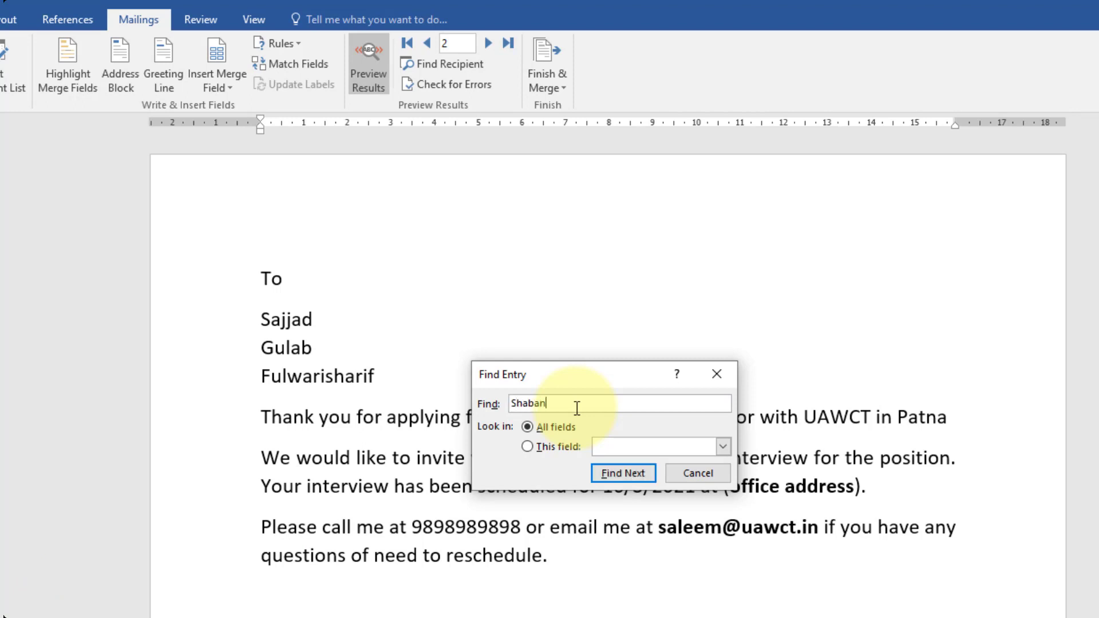
click(622, 471)
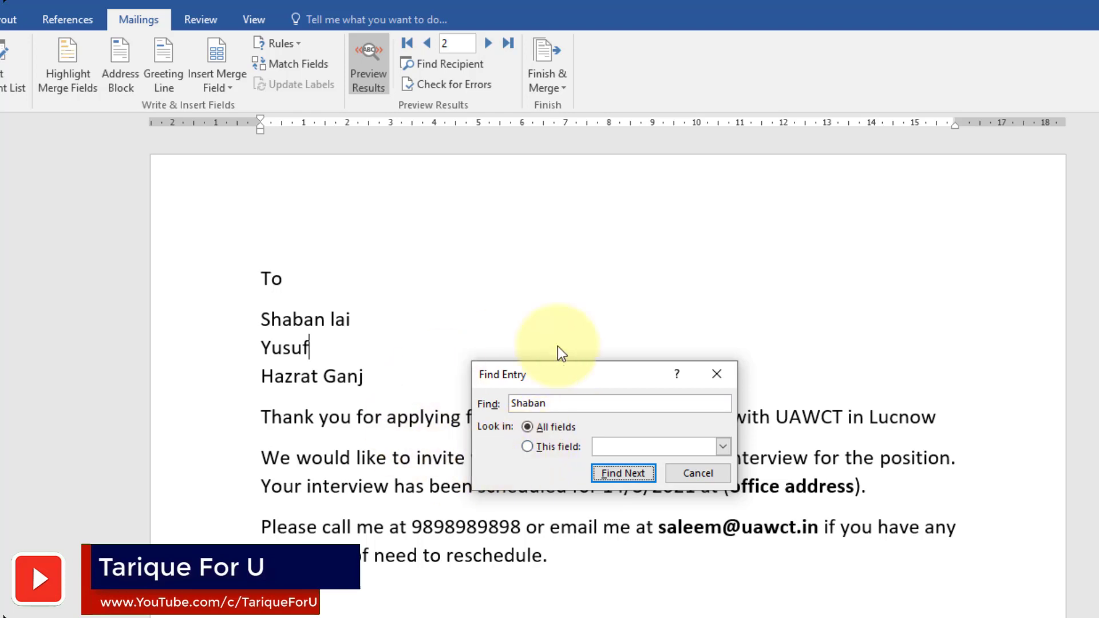
click(703, 475)
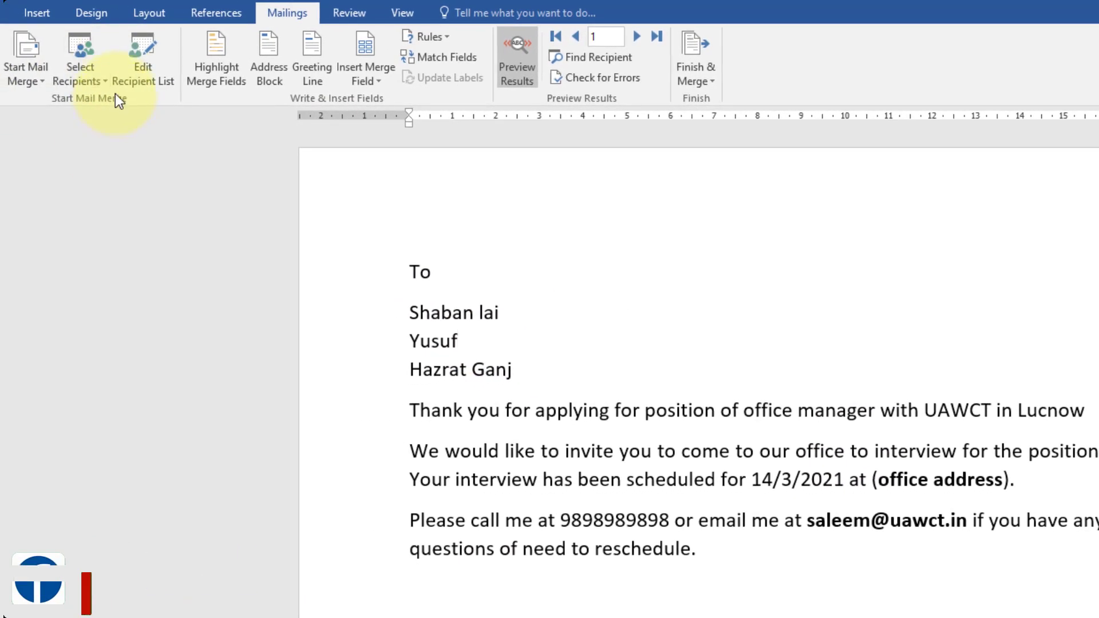
Close the "Letter for interview" document without saving its changes.
click(103, 81)
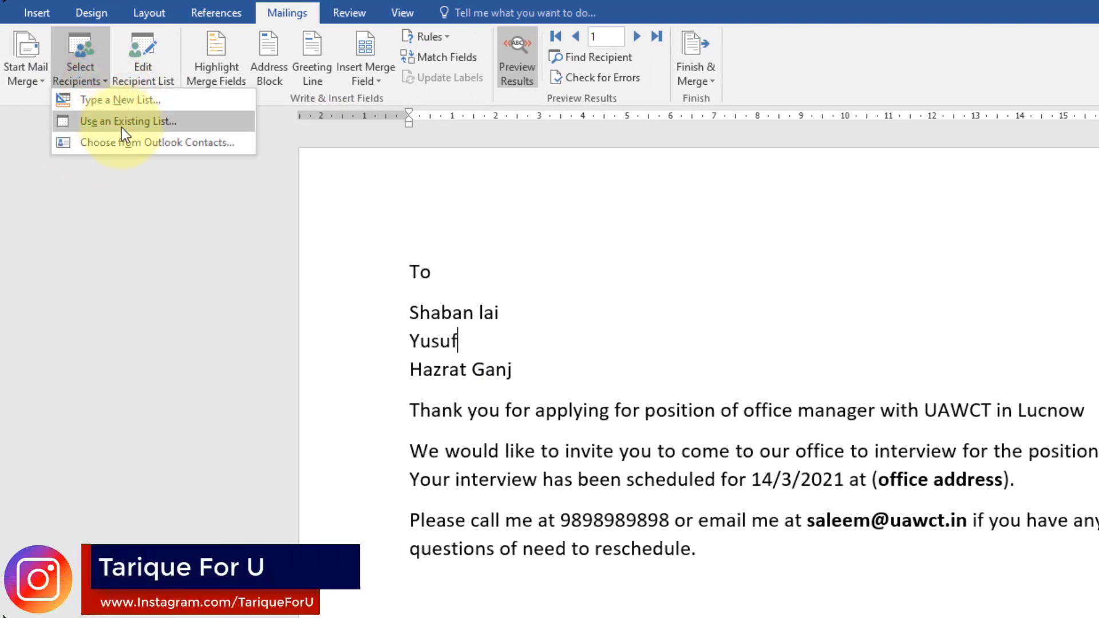
click(589, 390)
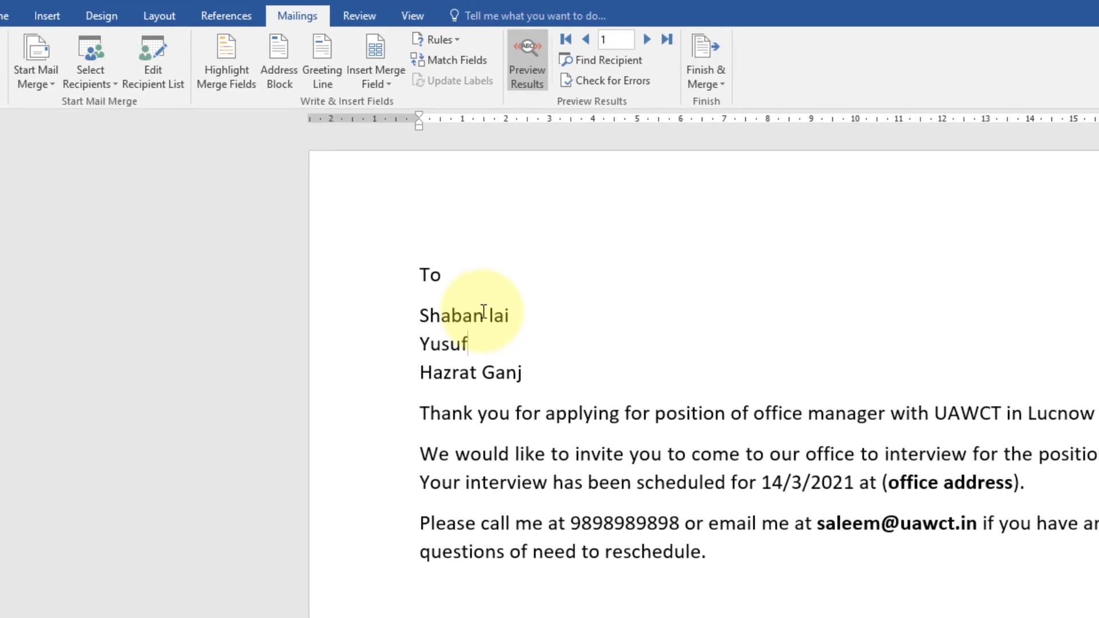
click(0, 21)
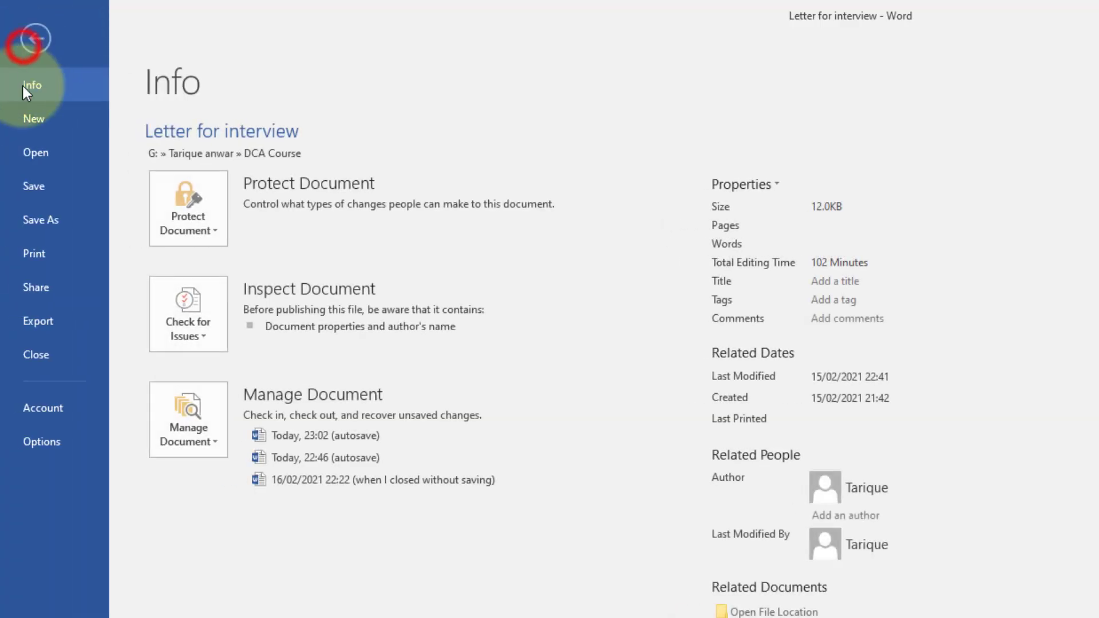
click(50, 354)
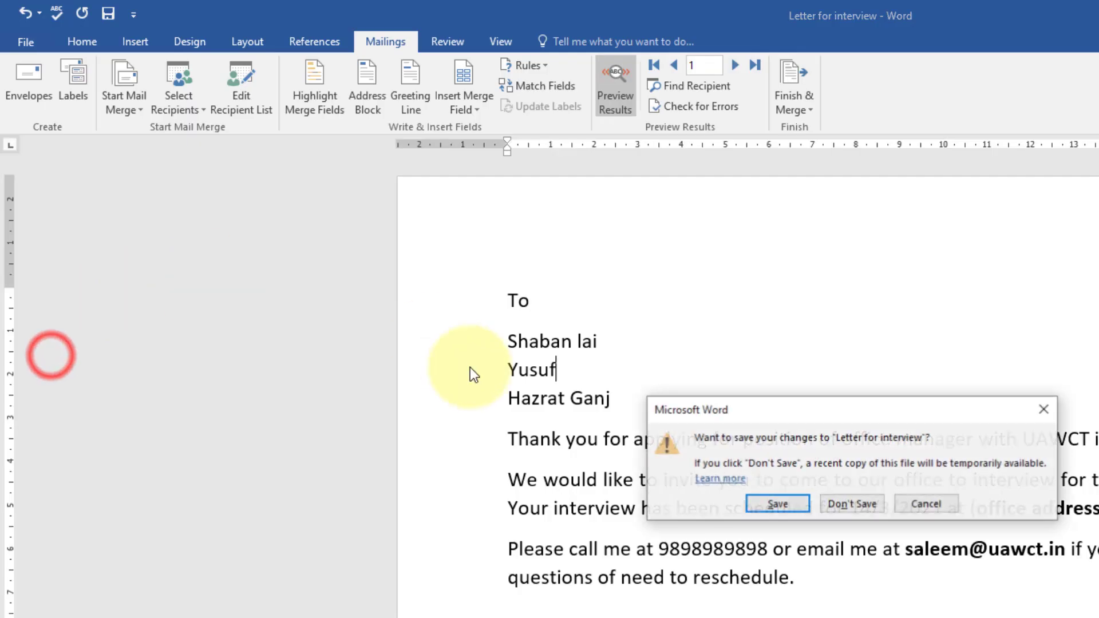
click(840, 503)
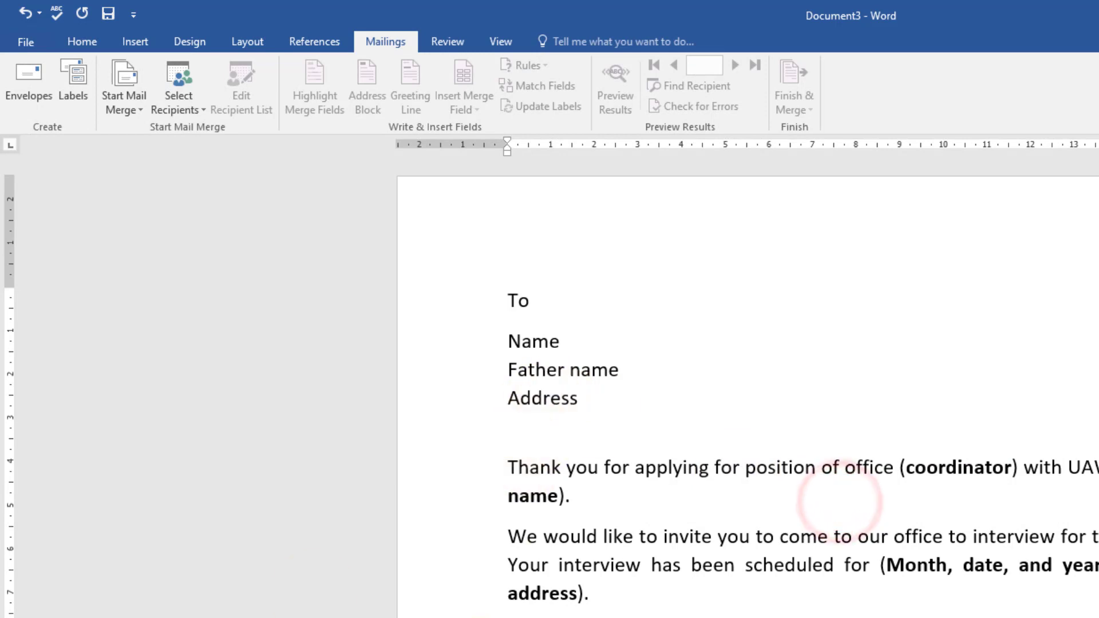
Copy the whole placeholder letter into a new document and start a Letters mail merge there.
drag(572, 615, 524, 304)
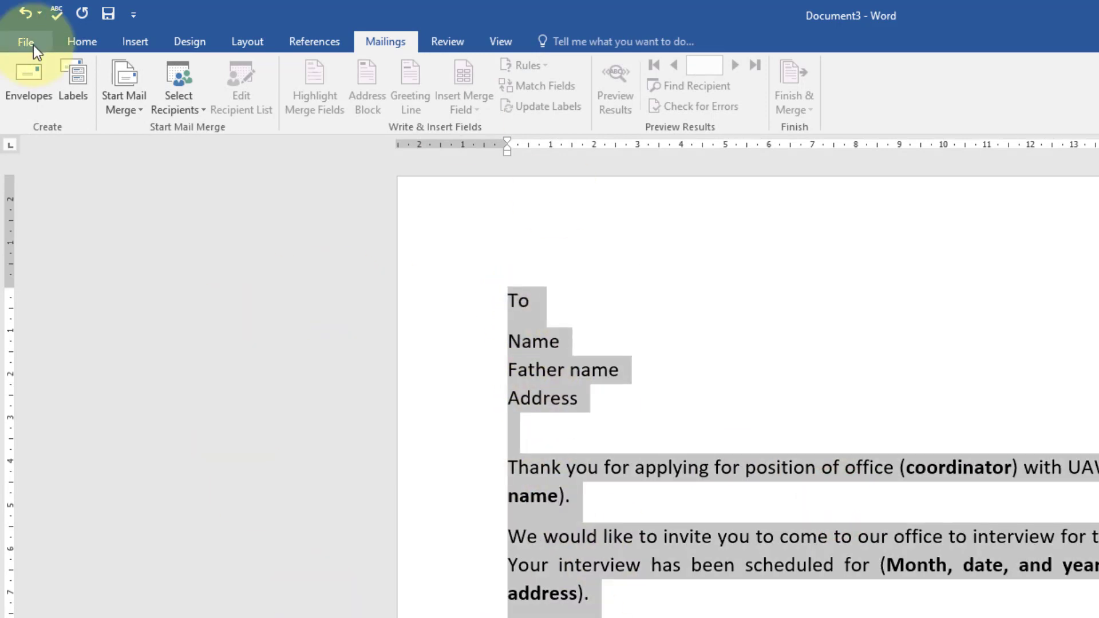
click(621, 343)
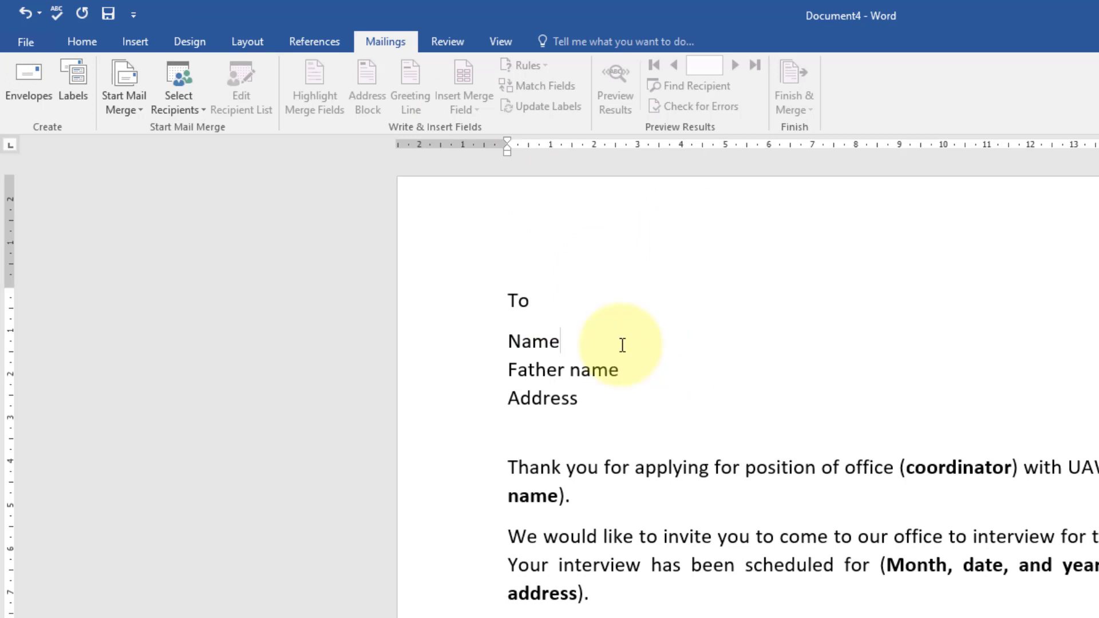
click(133, 112)
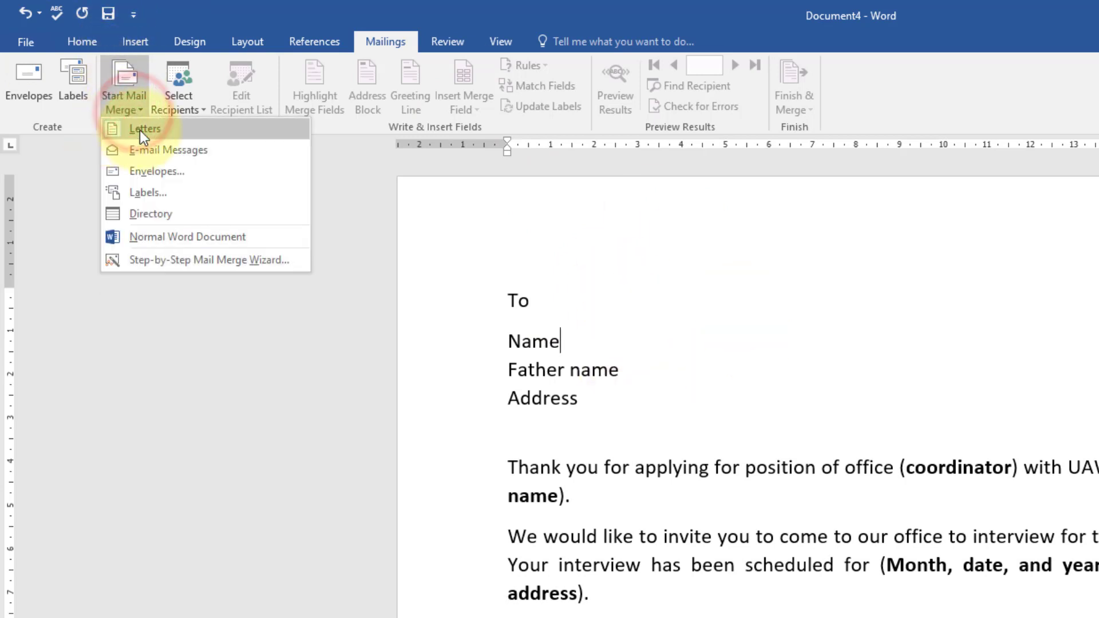
click(140, 130)
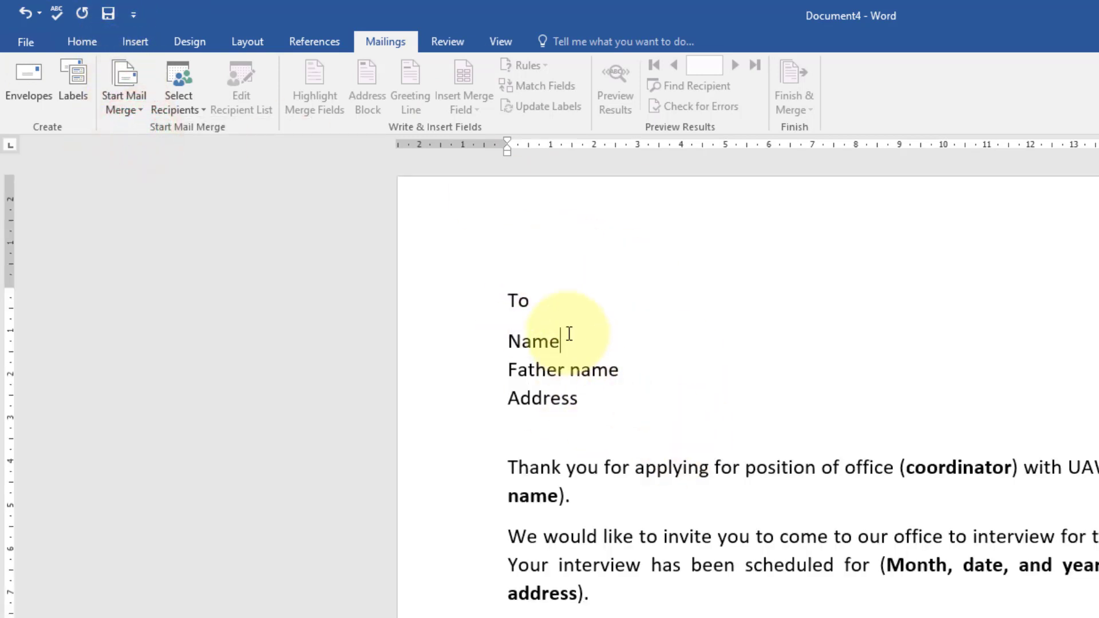
Use the existing list "Emplyee data" from the DCA Course folder on drive G: as recipients, choosing table Sheet1$ with first-row column headers.
click(192, 108)
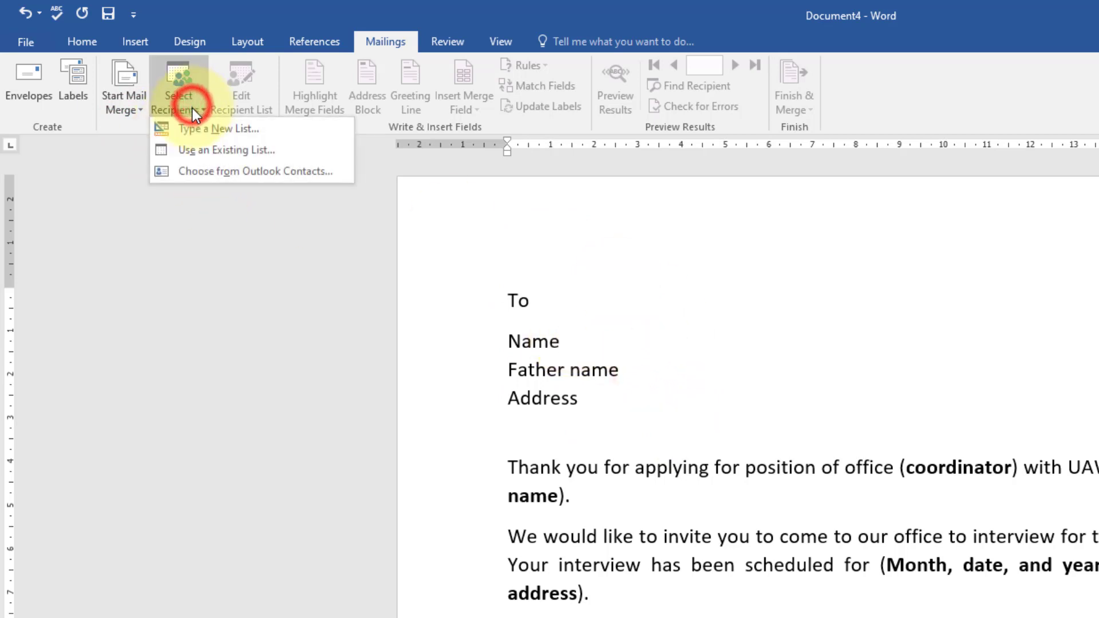
click(225, 150)
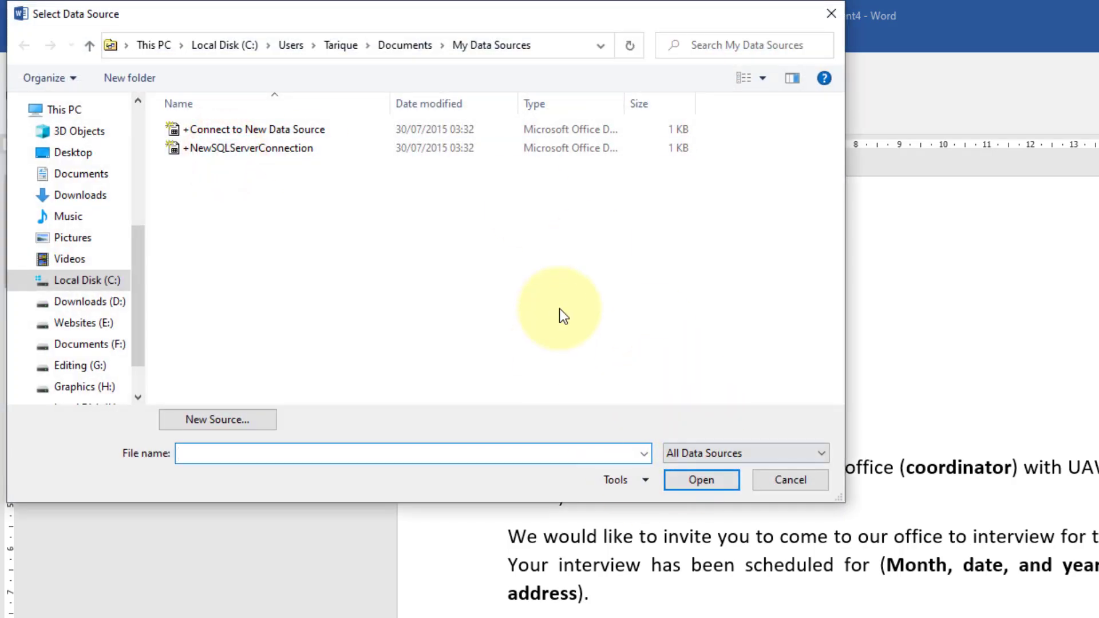
scroll(86, 341, down, 1)
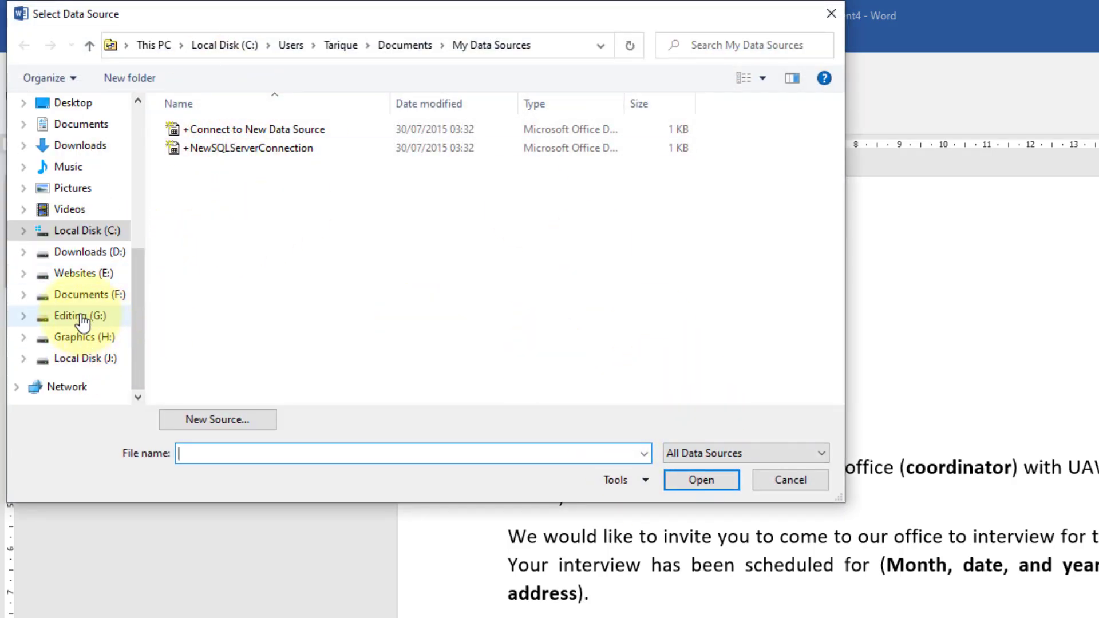
click(81, 318)
scroll(476, 269, down, 3)
click(483, 246)
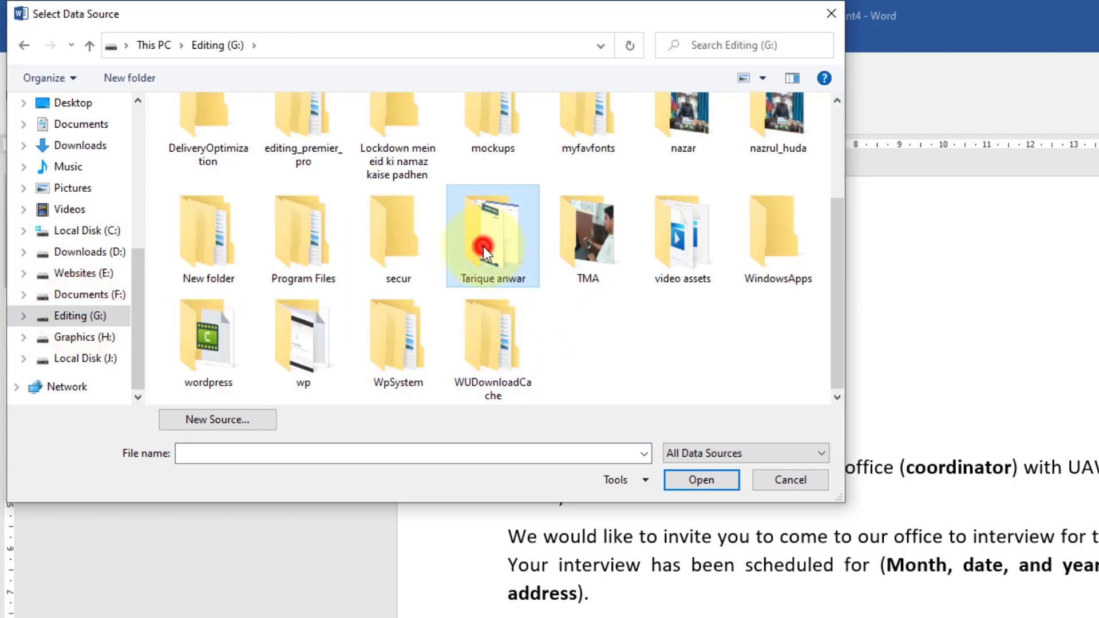
double_click(484, 246)
double_click(293, 171)
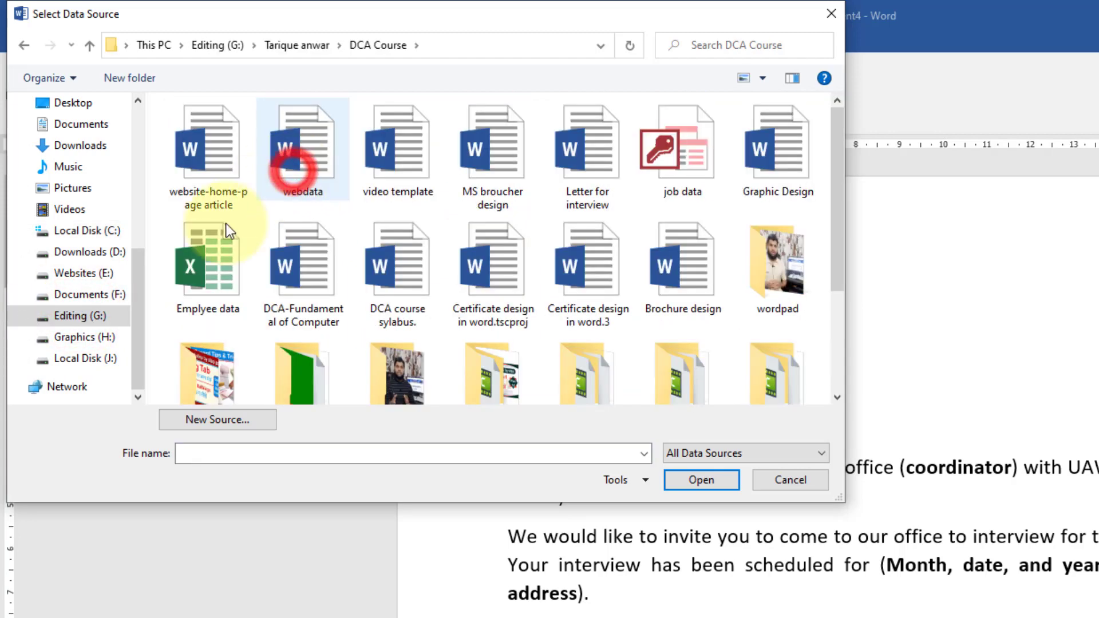
click(214, 268)
click(686, 479)
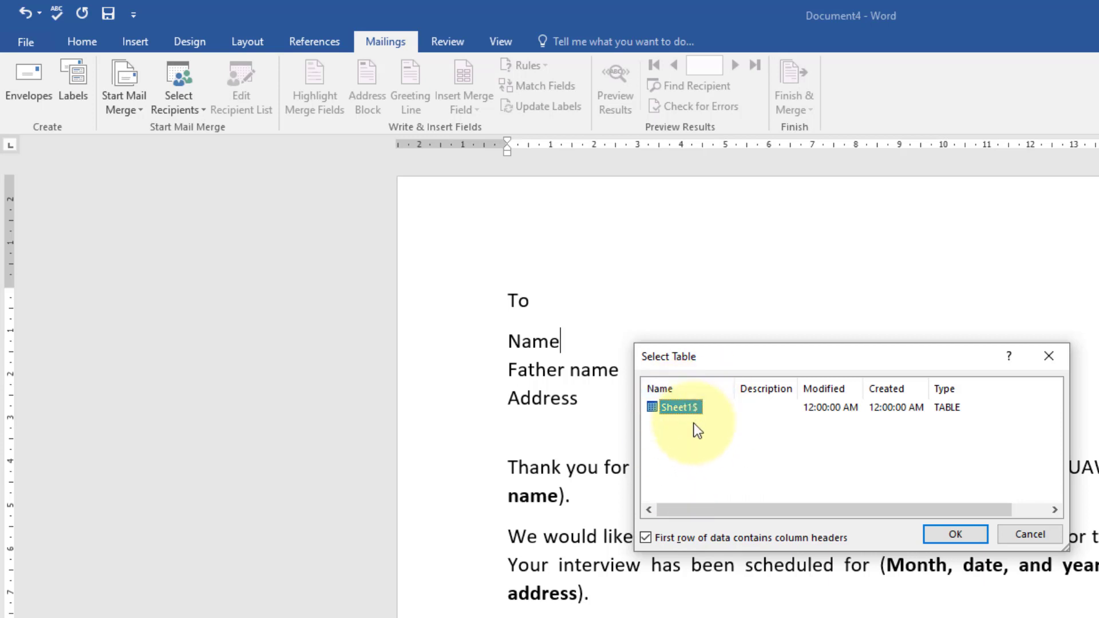
click(955, 535)
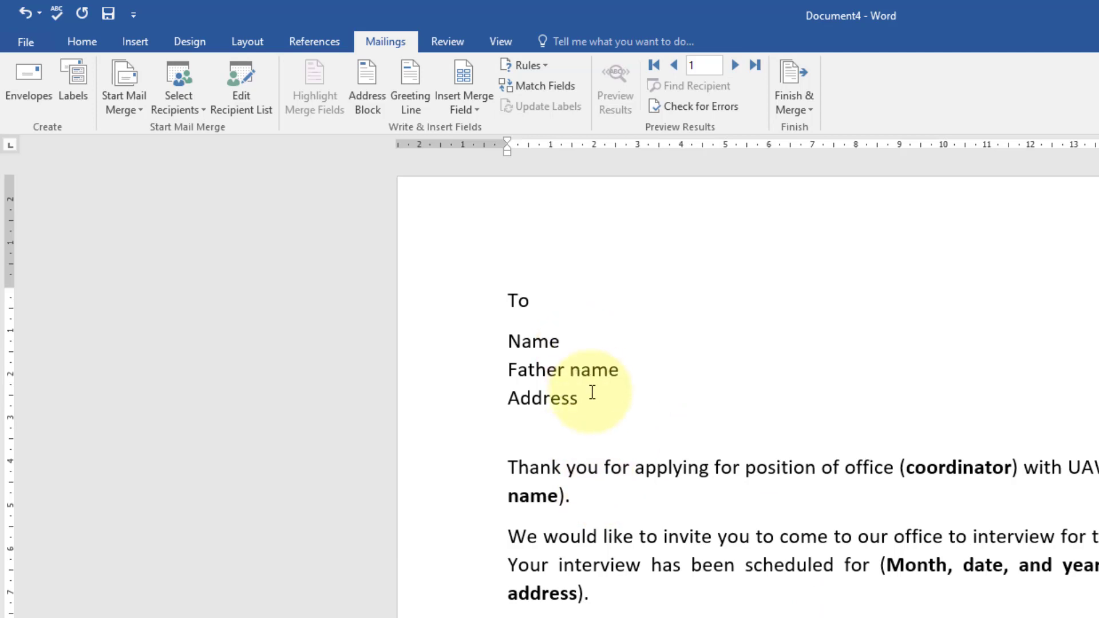
Review the mail merge recipients and compare them with the data rows of the "Emplyee data" workbook in Excel.
click(246, 98)
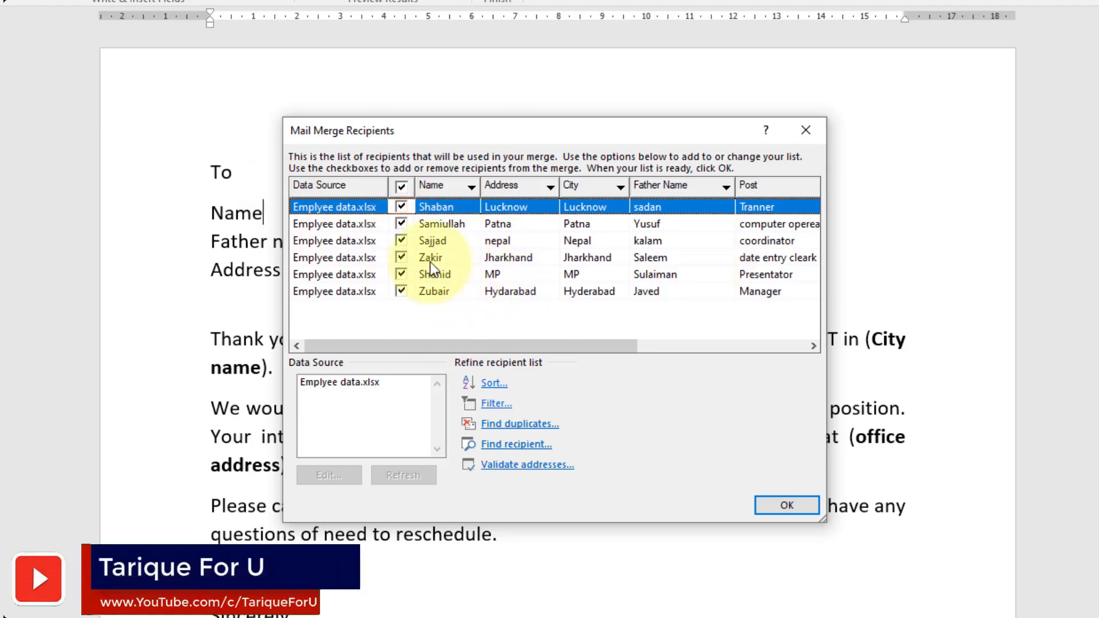
click(786, 507)
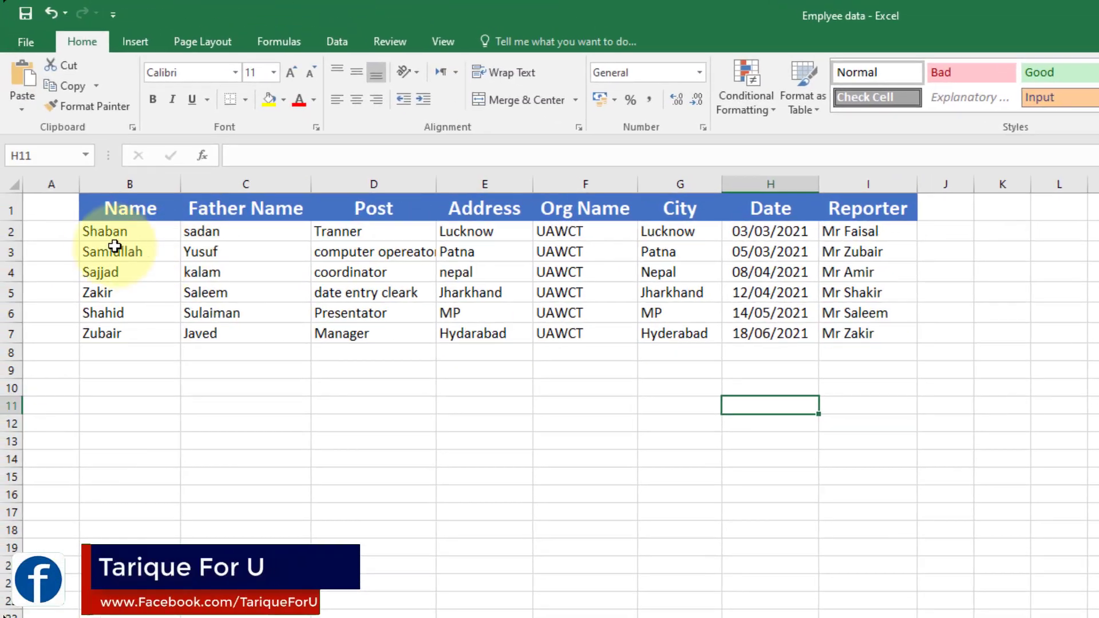
drag(93, 232, 864, 338)
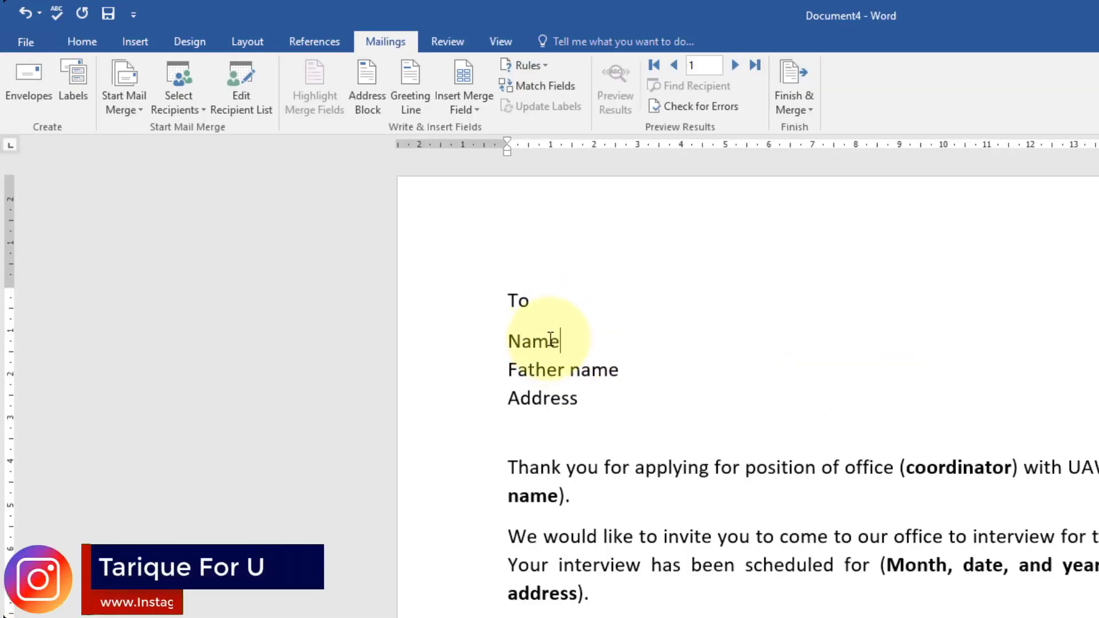
Replace the "Name" placeholder below "To" with the Name merge field and put "Father name" back on its own line.
double_click(551, 340)
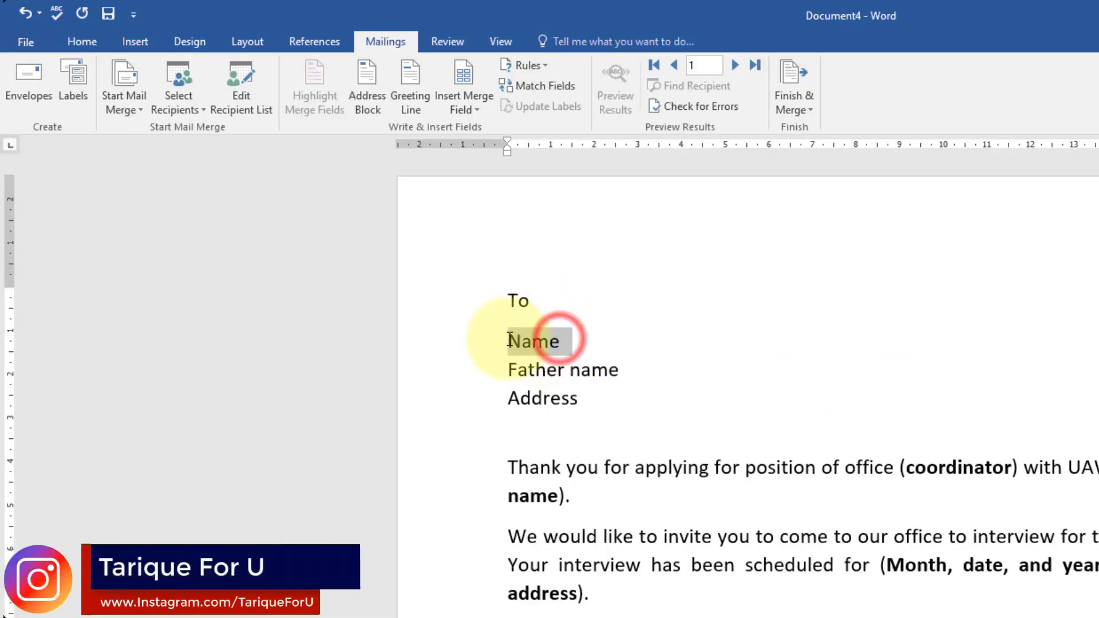
click(476, 109)
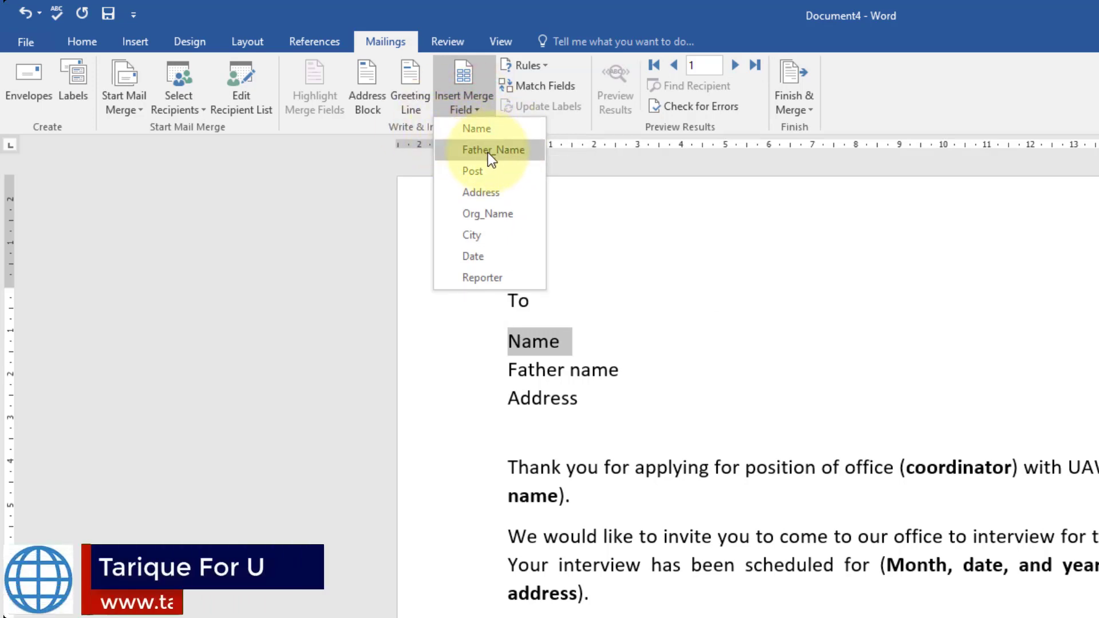
click(482, 129)
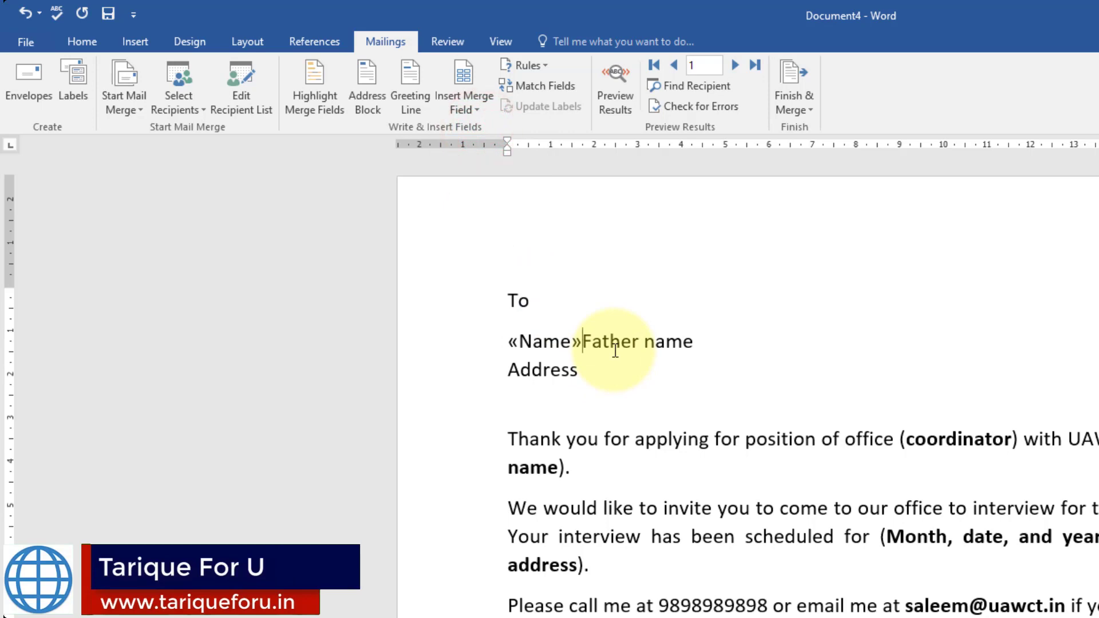
key(Return)
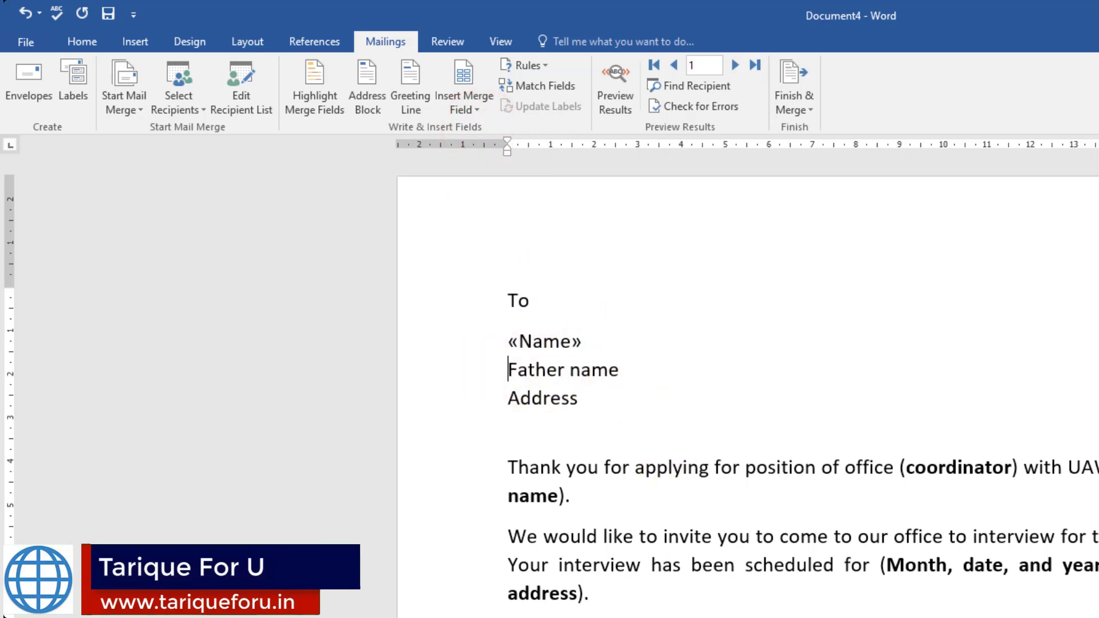
Compare the header row of the workbook in Excel with the merge fields available to the letter in Word.
key(alt+Tab)
drag(131, 207, 916, 209)
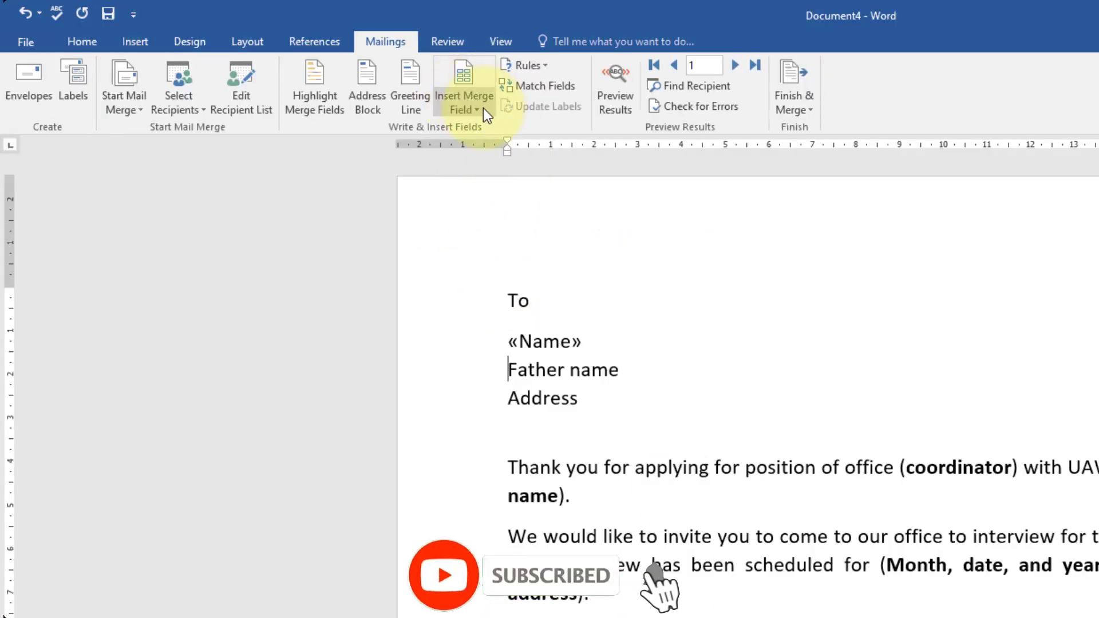
click(483, 109)
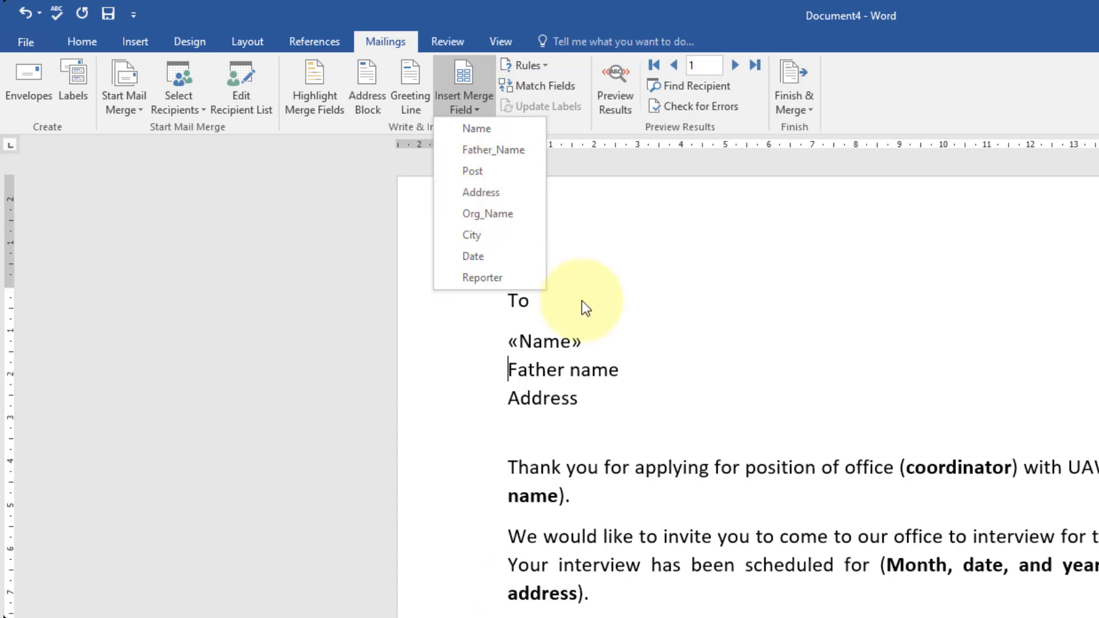
click(604, 368)
Replace the "Father name" placeholder with the Father_Name merge field and put "Address" back on its own line.
drag(633, 371, 523, 362)
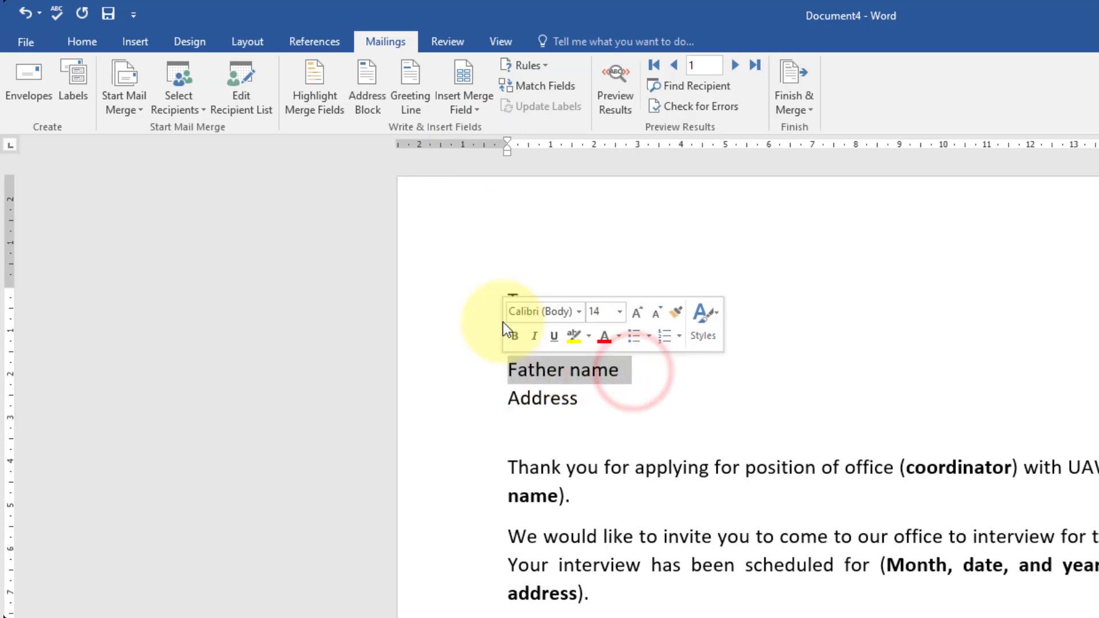
click(475, 110)
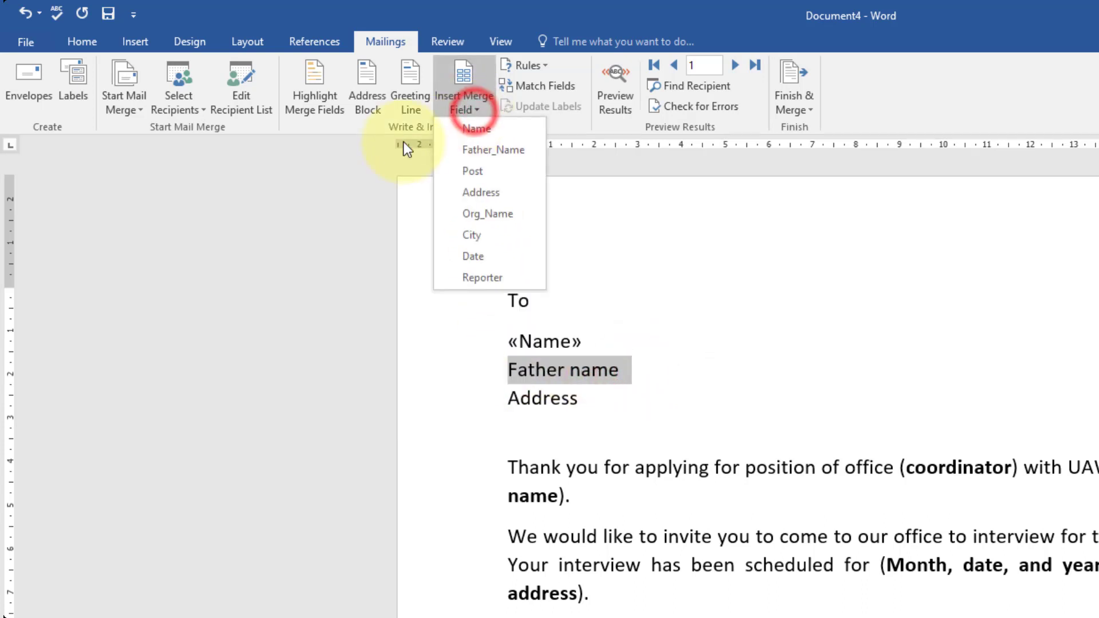
click(485, 151)
key(Return)
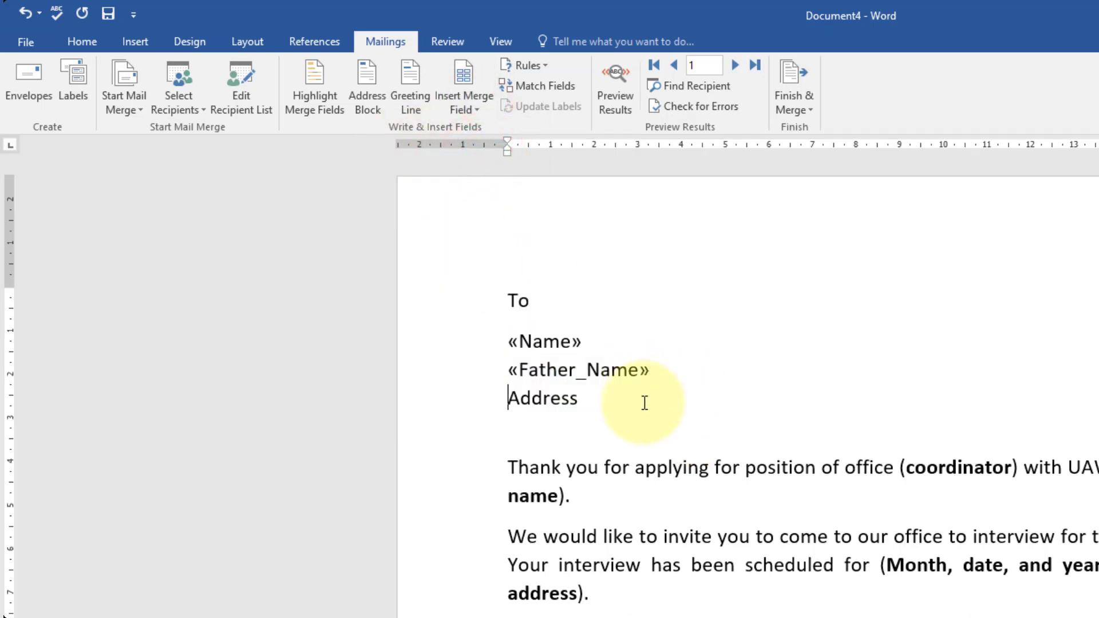
Replace the "Address" placeholder line with the Address merge field.
drag(590, 399, 498, 399)
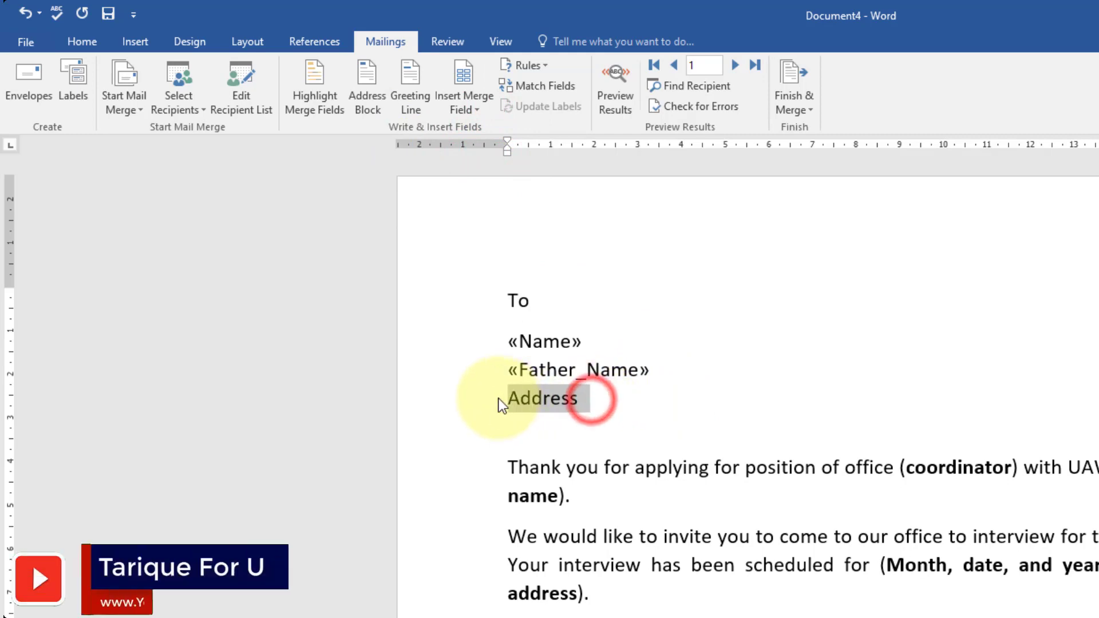
click(481, 106)
click(478, 191)
click(615, 405)
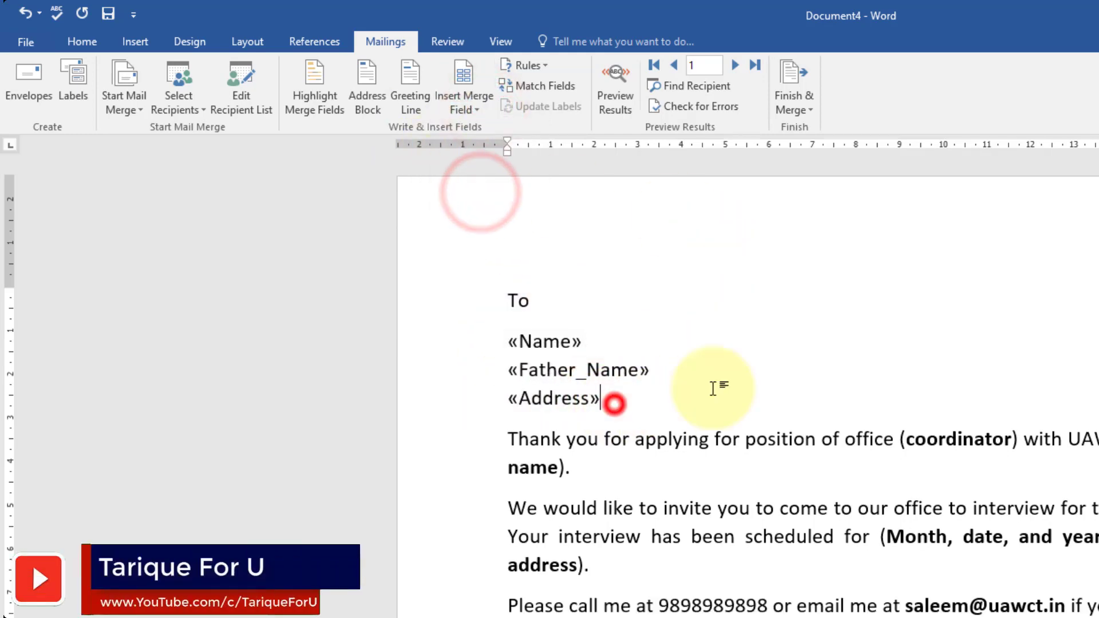
Replace the "(coordinator)" placeholder in the first paragraph with the Post merge field.
drag(893, 409, 739, 409)
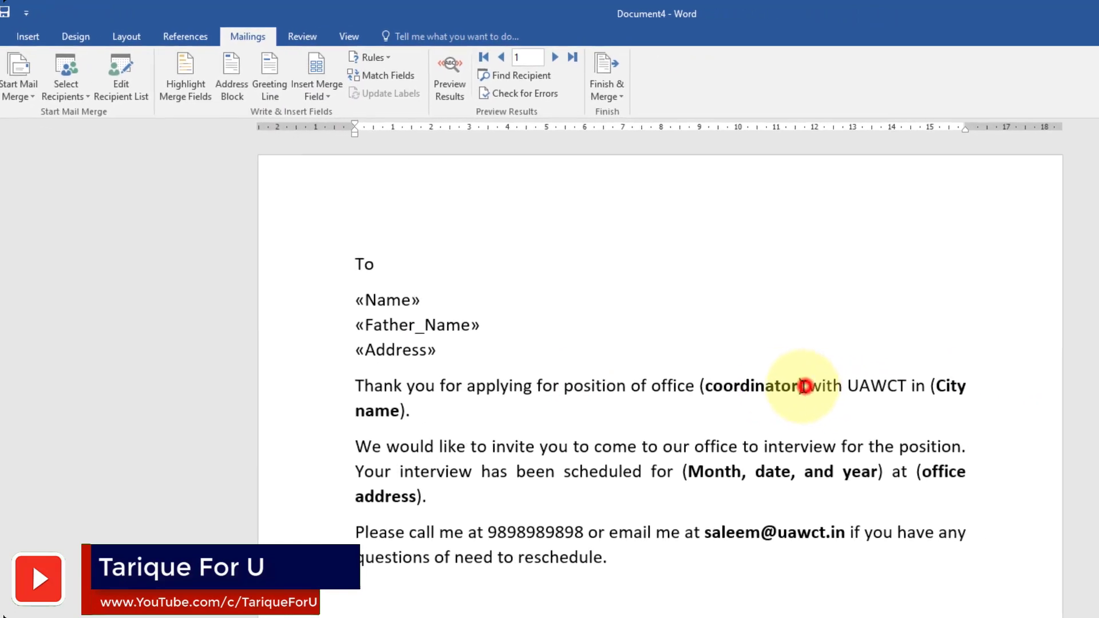
key(ctrl+shift+Right)
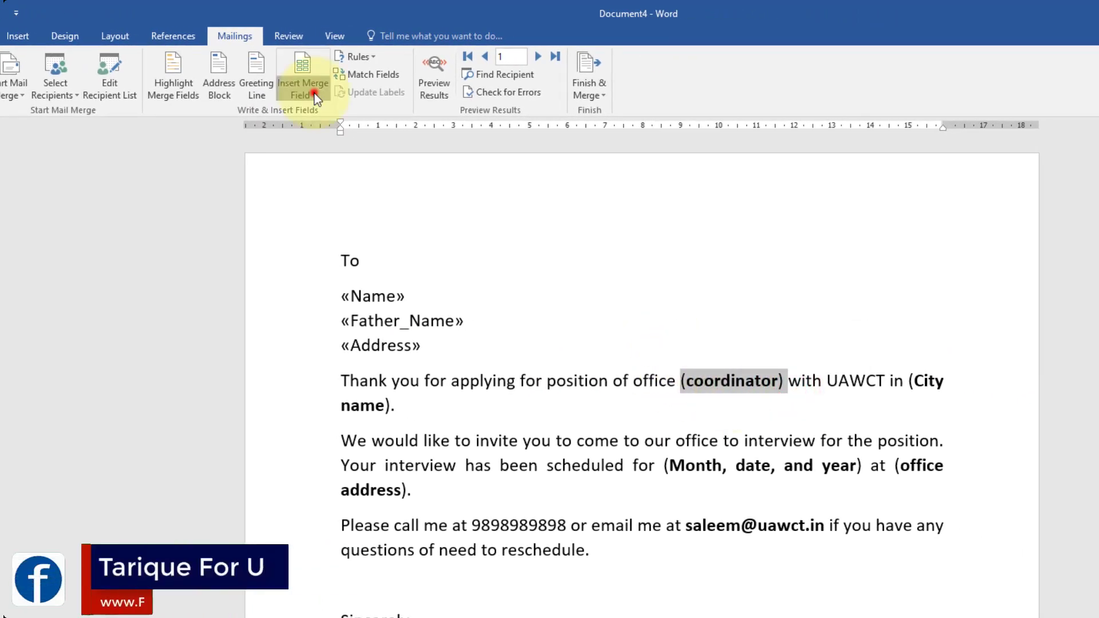
click(303, 91)
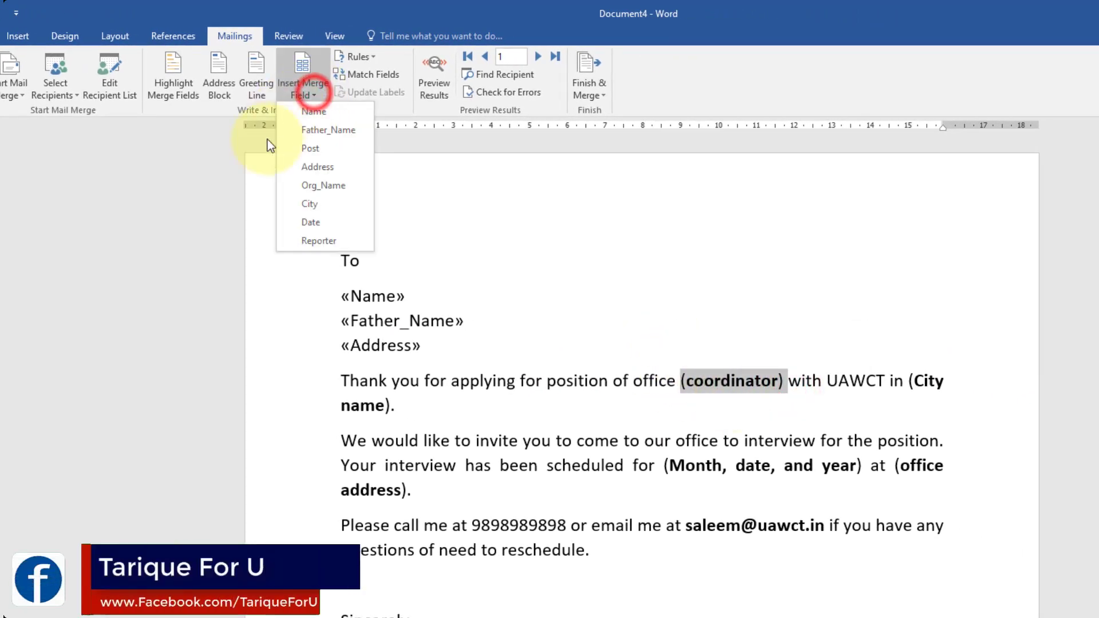
click(320, 153)
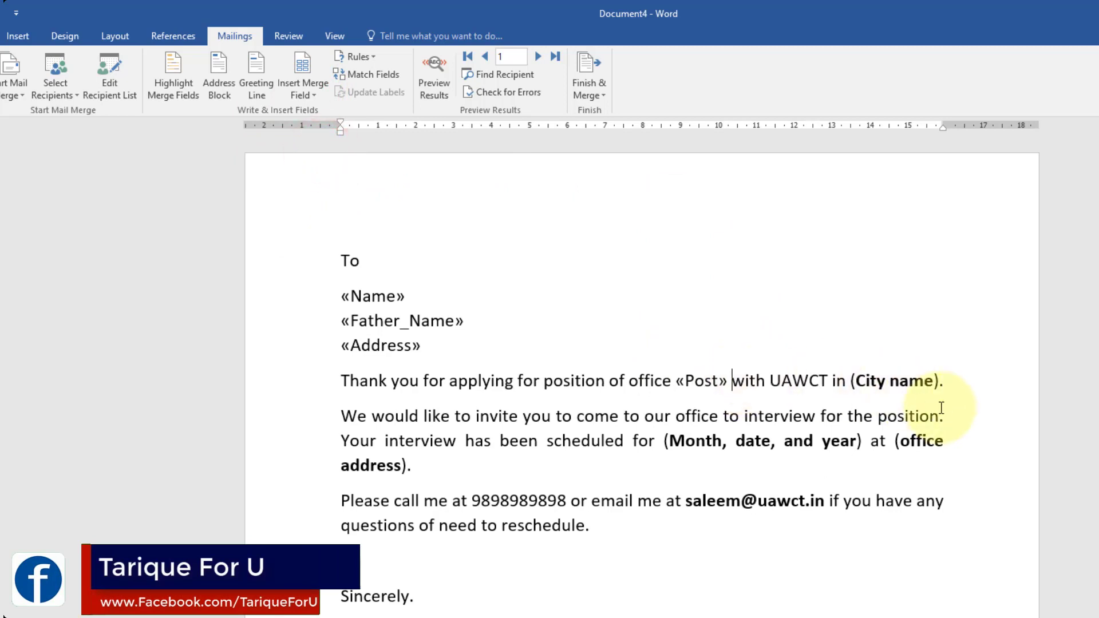
Replace the "(City name)" placeholder at the end of the first paragraph with the City merge field.
drag(940, 385, 846, 384)
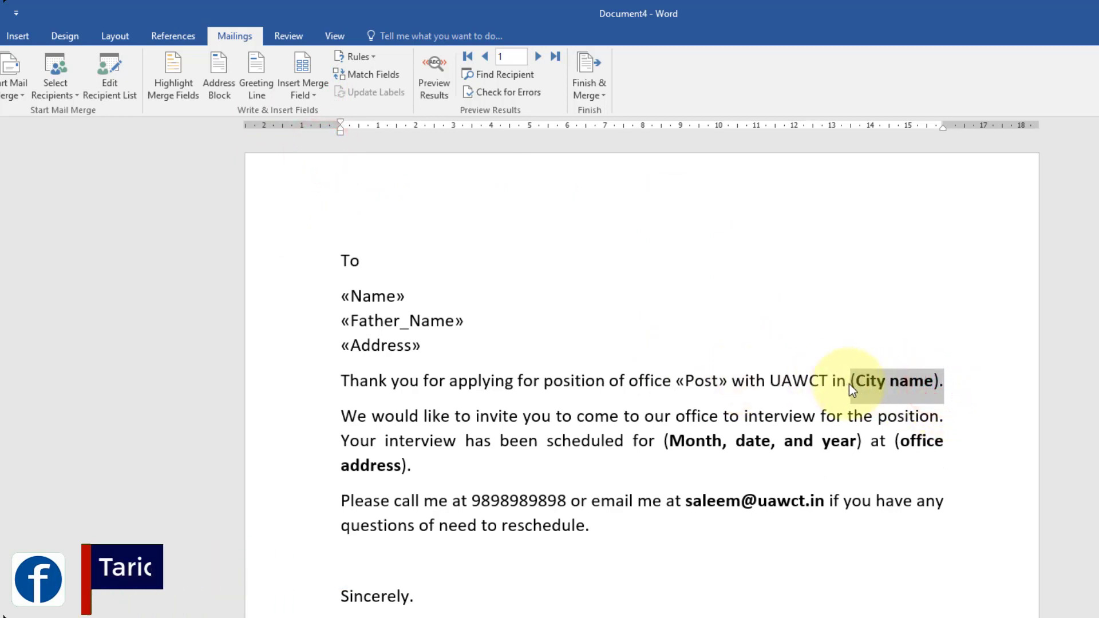
click(307, 95)
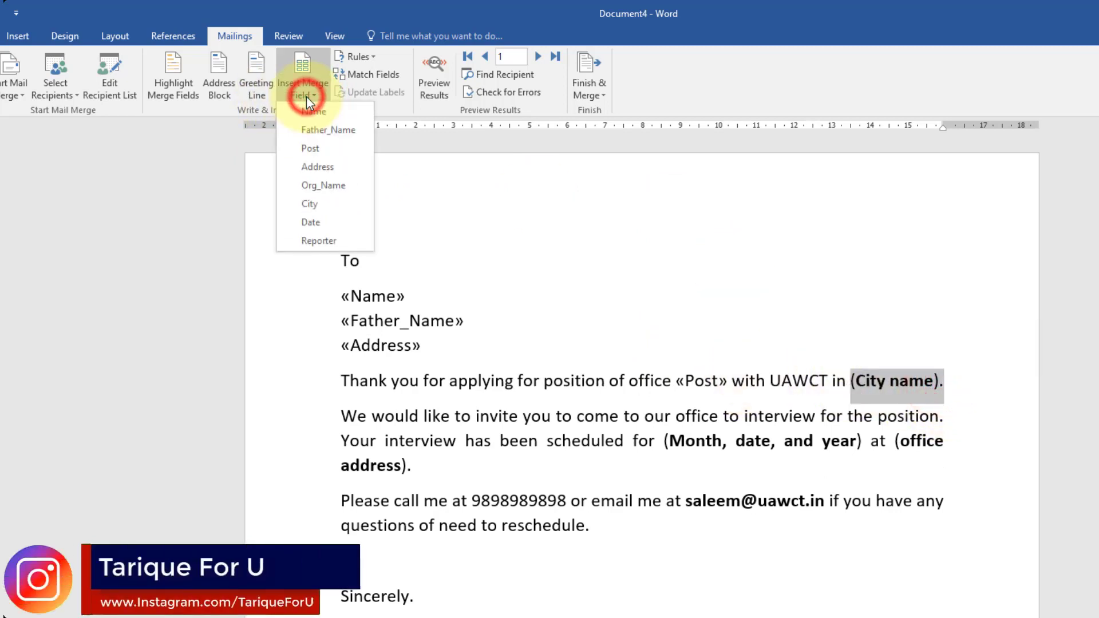
click(327, 204)
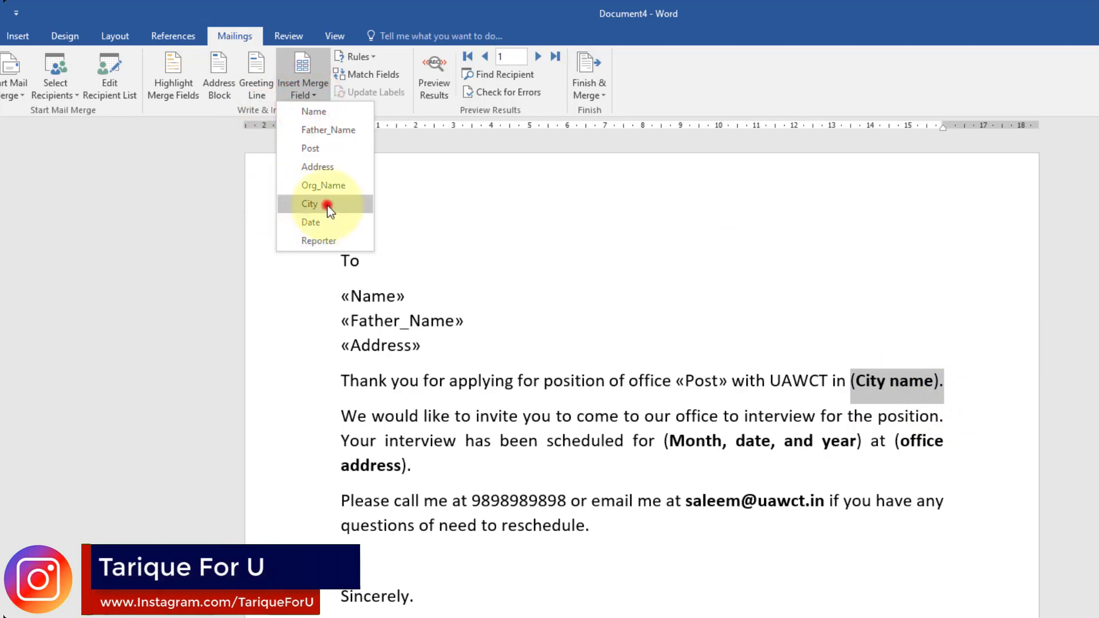
click(885, 408)
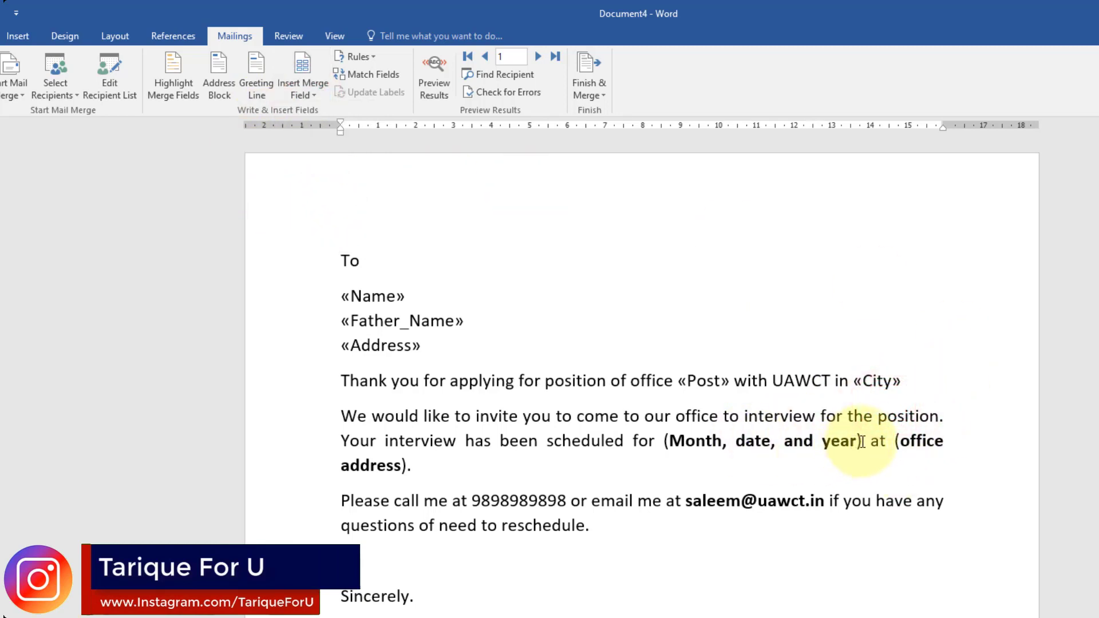
Replace the "(Month, date, and year)" placeholder in the second paragraph with the Date merge field.
drag(862, 442, 665, 442)
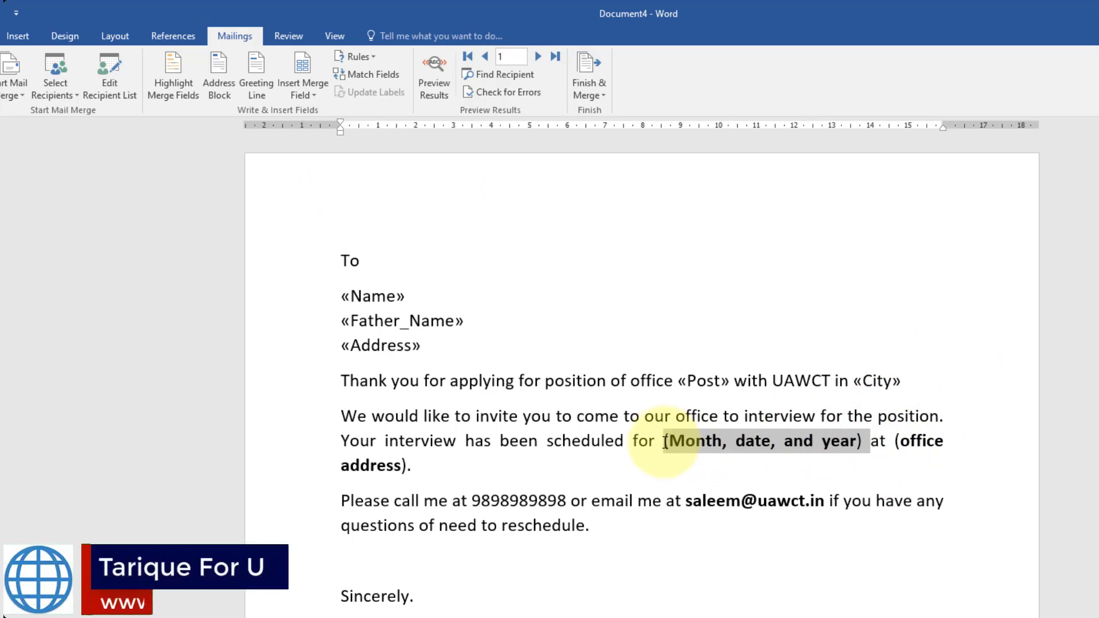
click(295, 82)
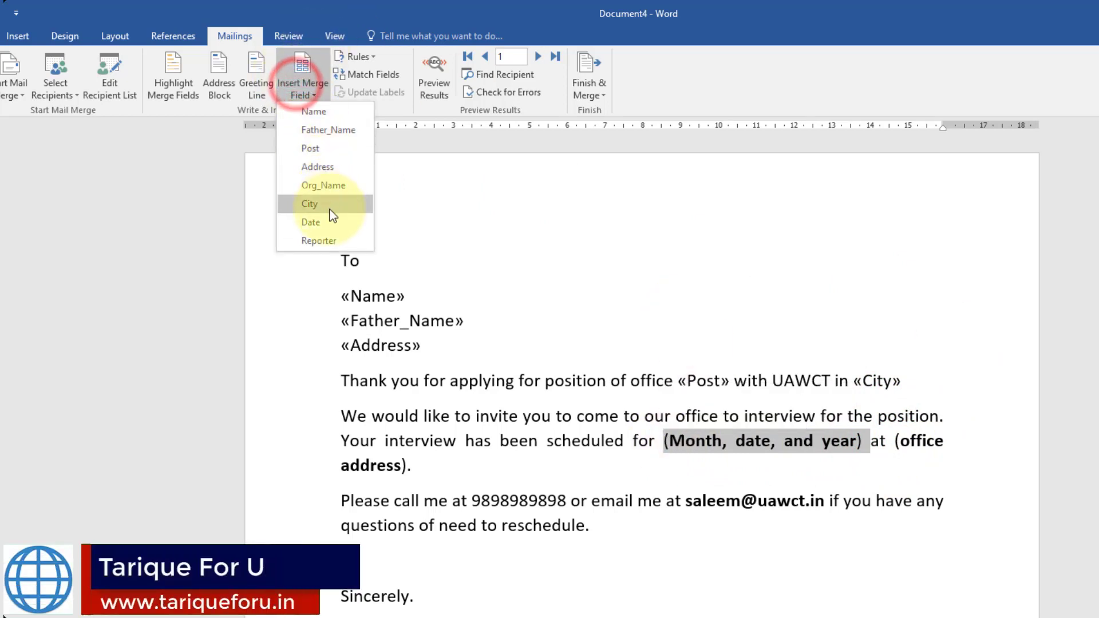
click(320, 222)
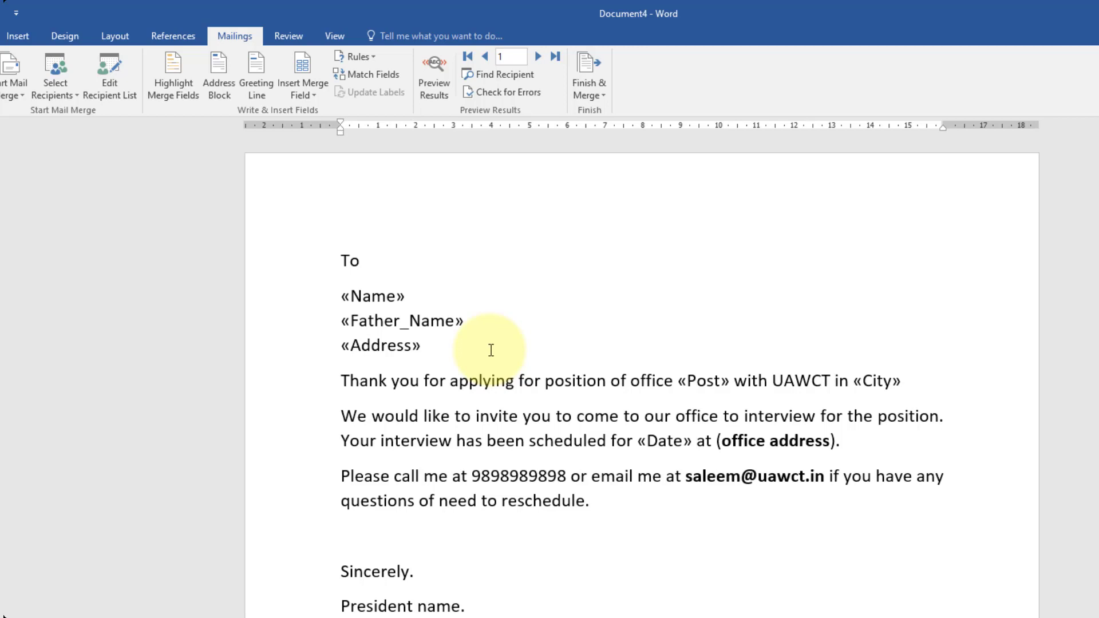
drag(842, 444, 730, 441)
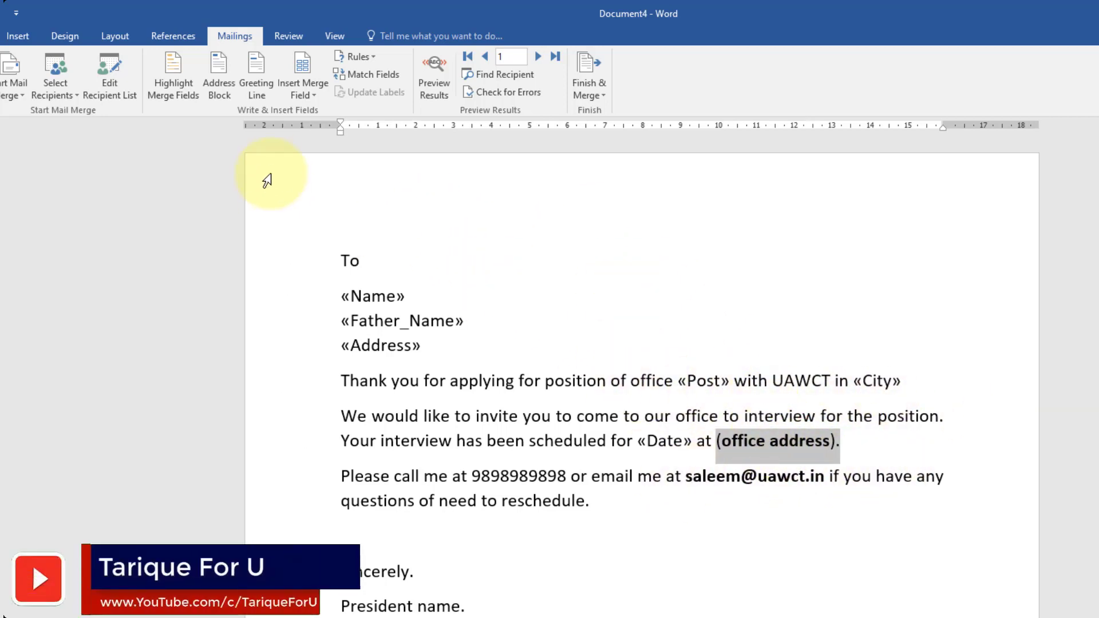
click(308, 90)
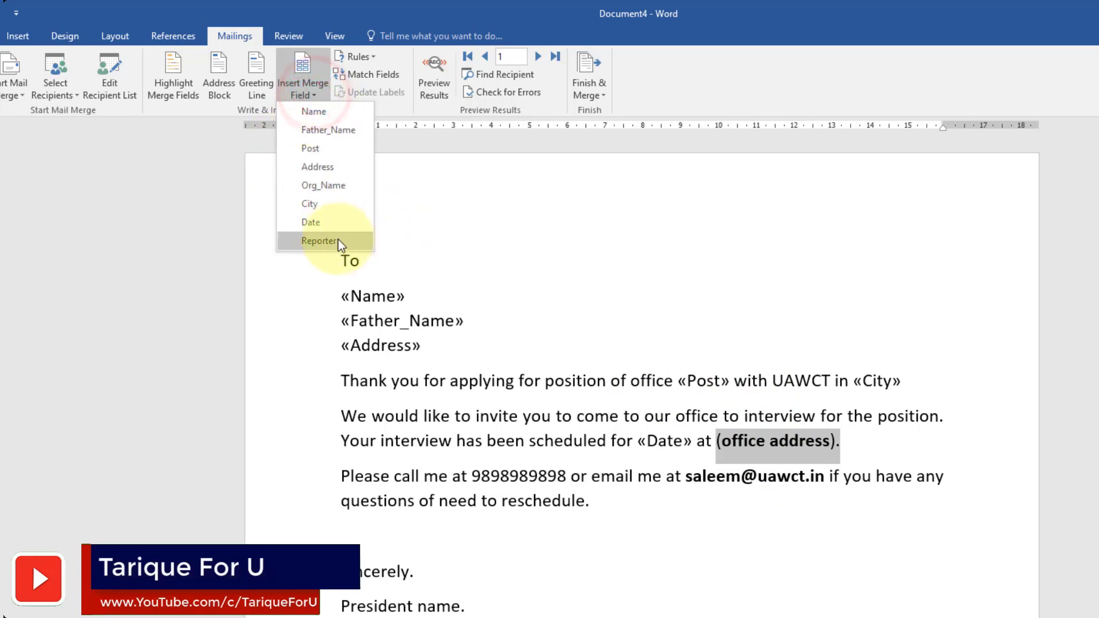
click(834, 431)
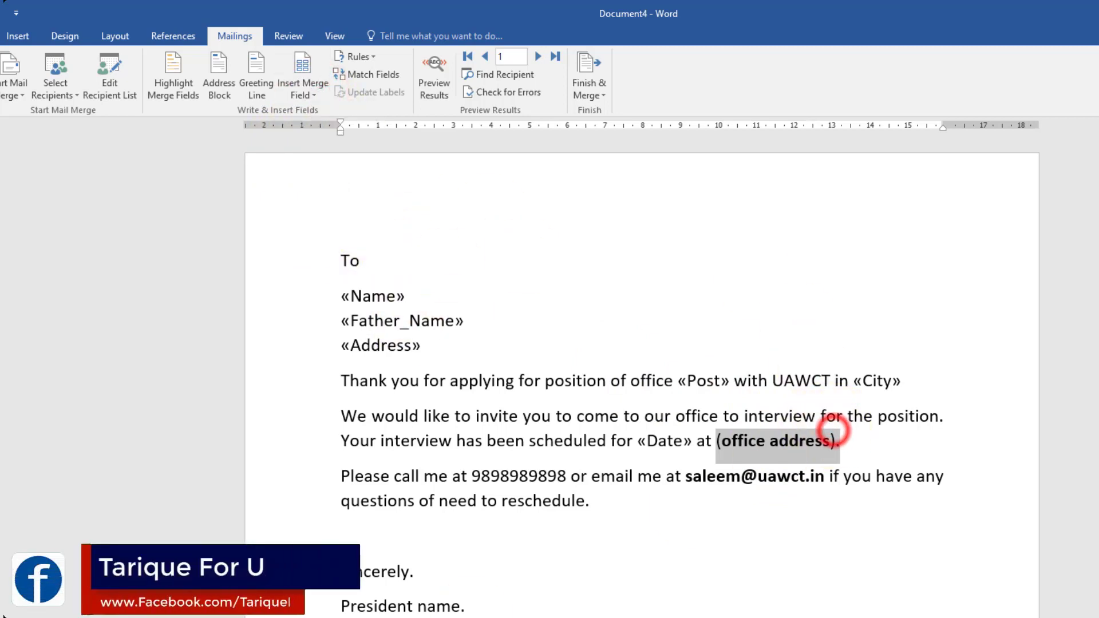
click(523, 569)
click(620, 503)
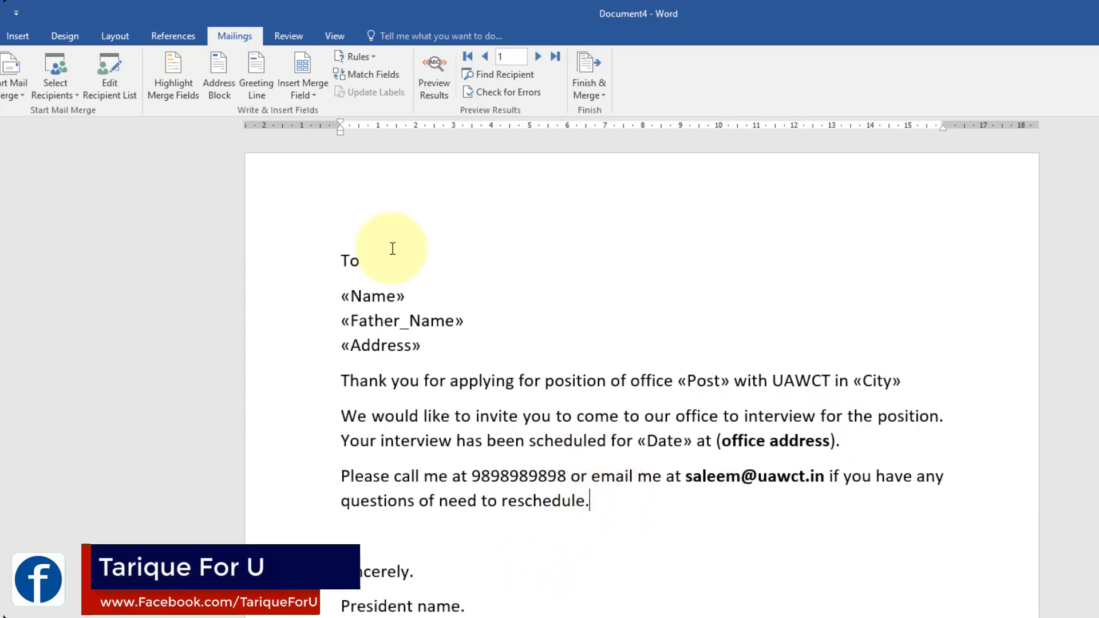
click(310, 97)
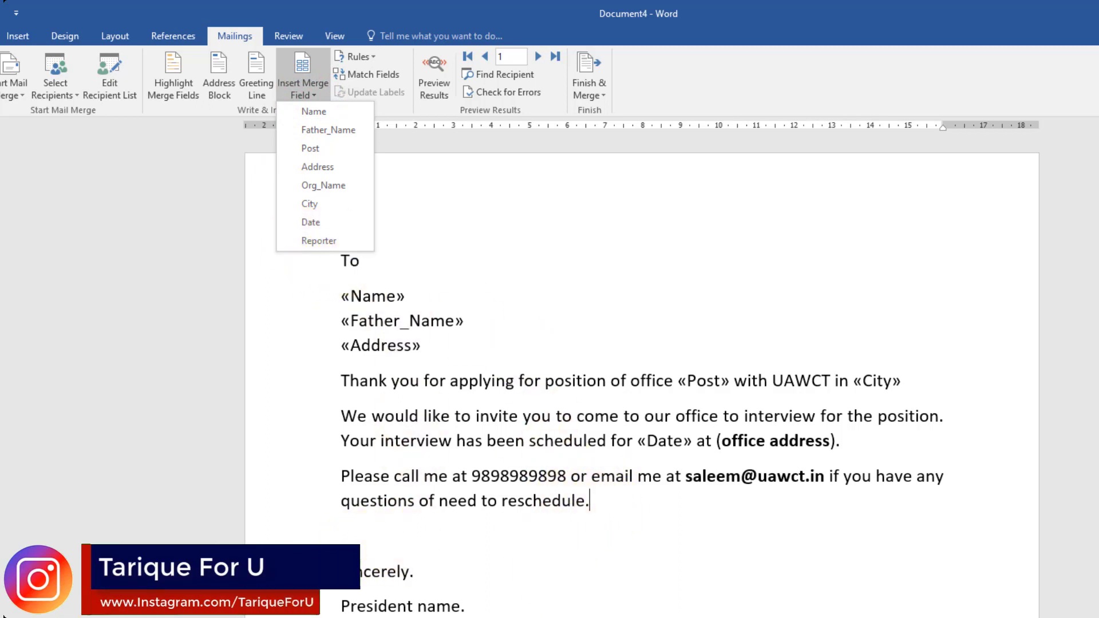
click(465, 540)
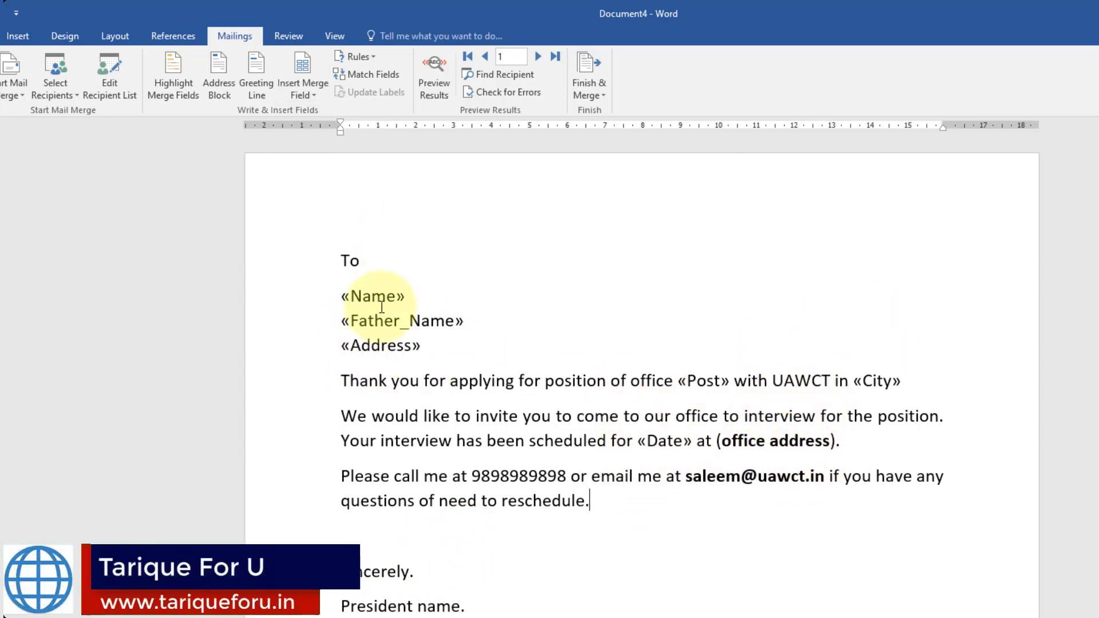
Highlight the merge fields in the letter and preview the merge results with the recipient data.
click(162, 75)
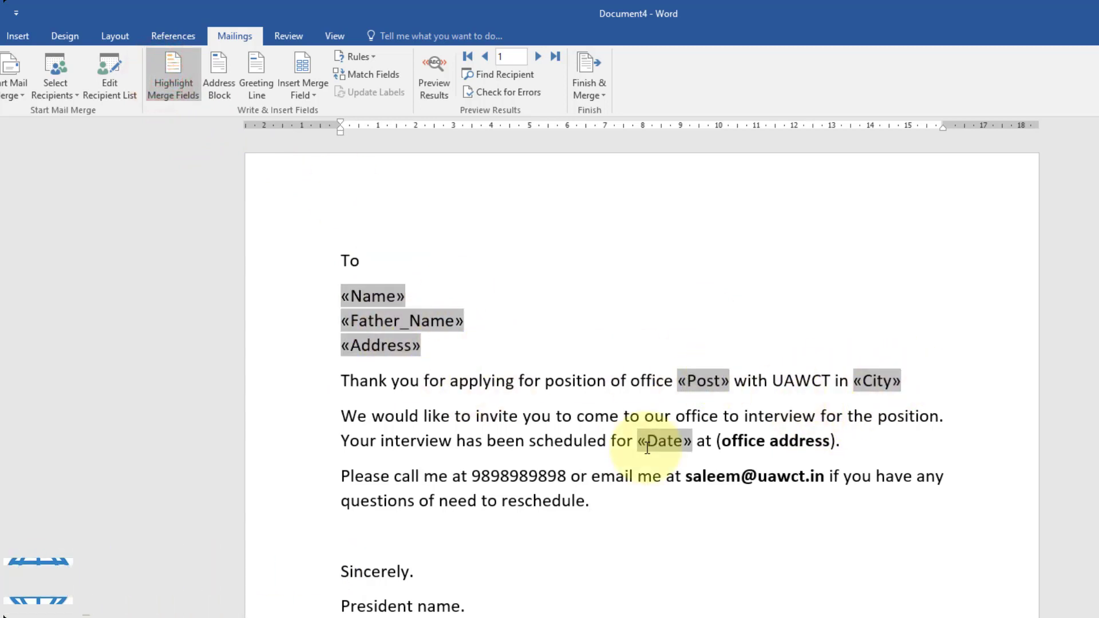
click(574, 380)
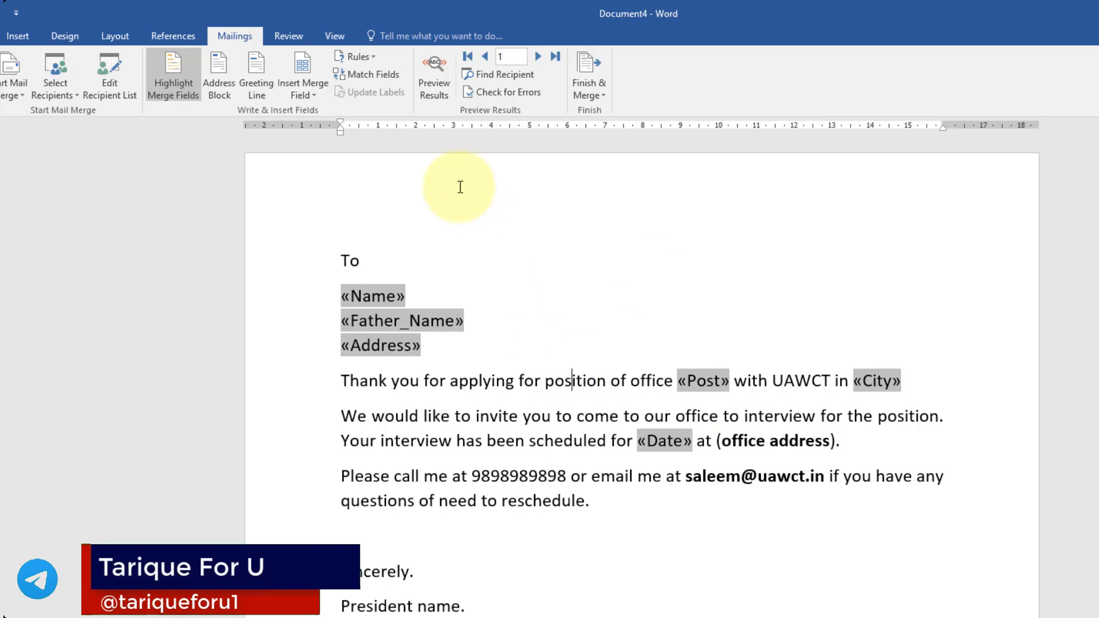
click(433, 89)
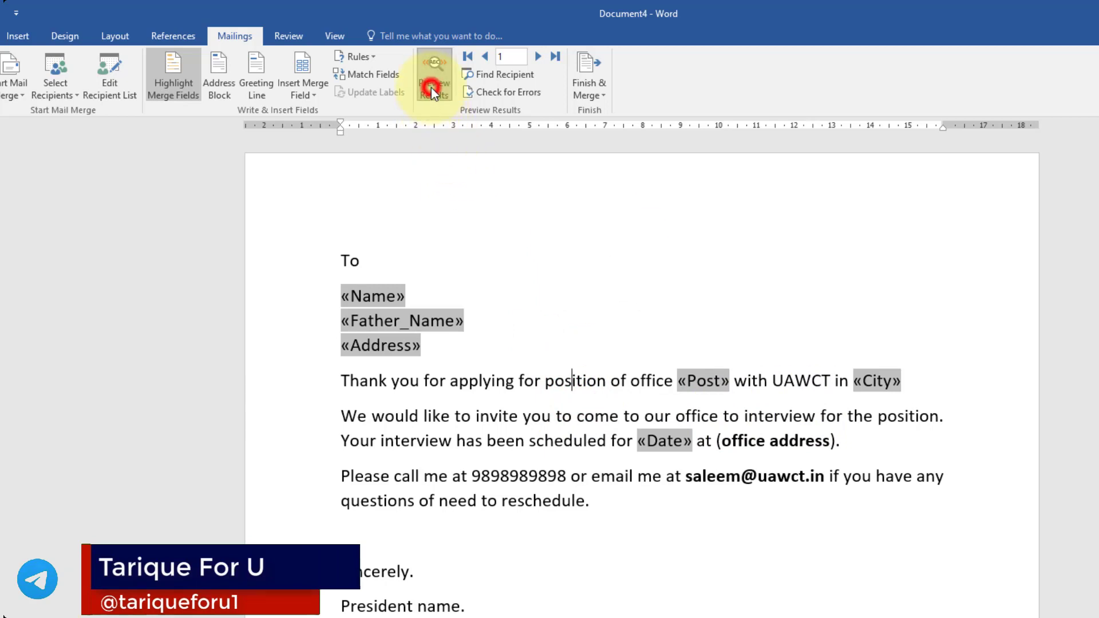
click(422, 346)
click(388, 301)
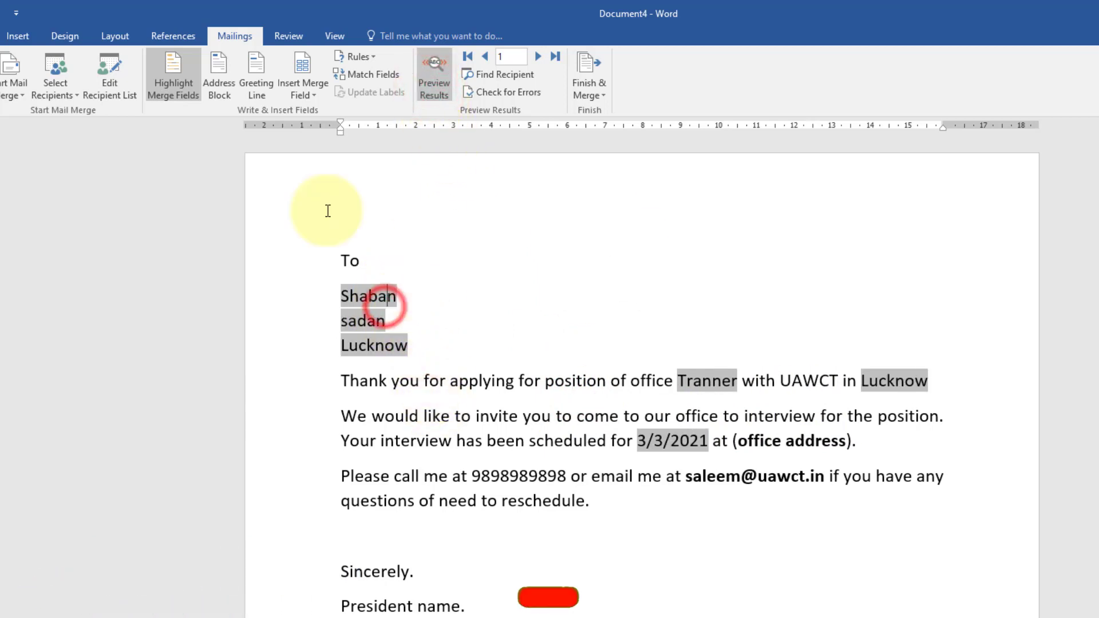
Turn off merge field highlighting and preview the letters for records 2 and 3, checking the position inserted in the third.
click(173, 80)
click(396, 322)
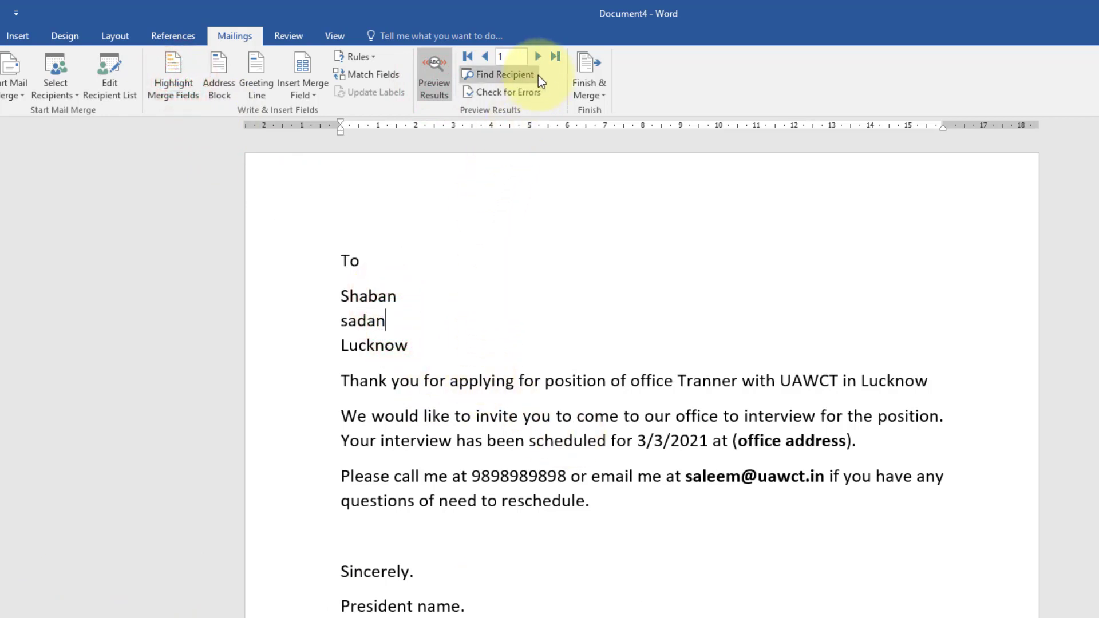
click(538, 57)
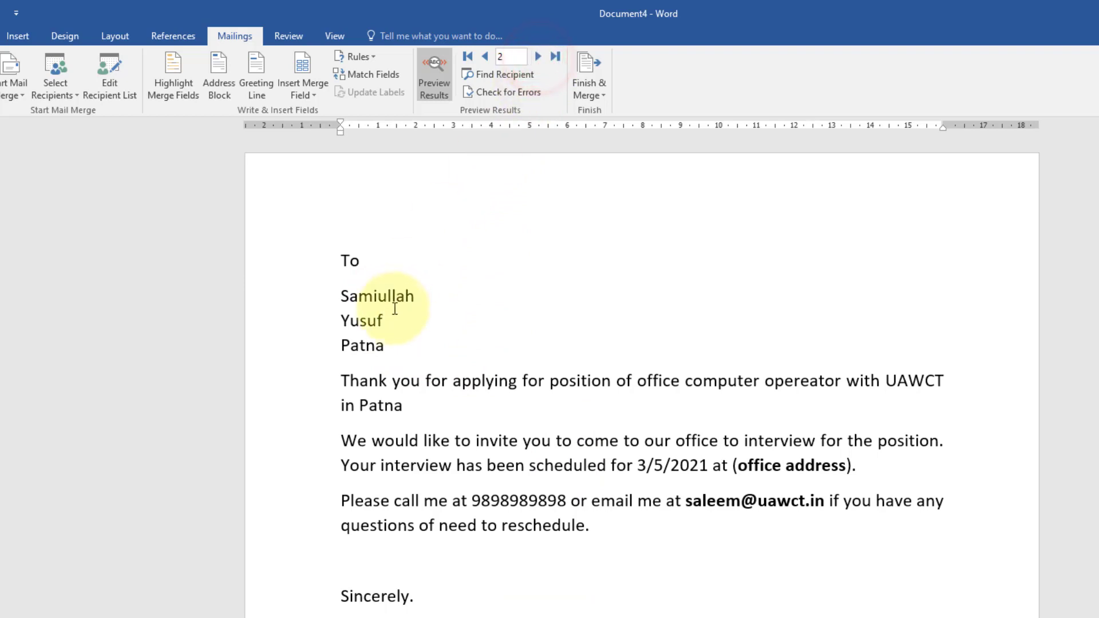
click(534, 55)
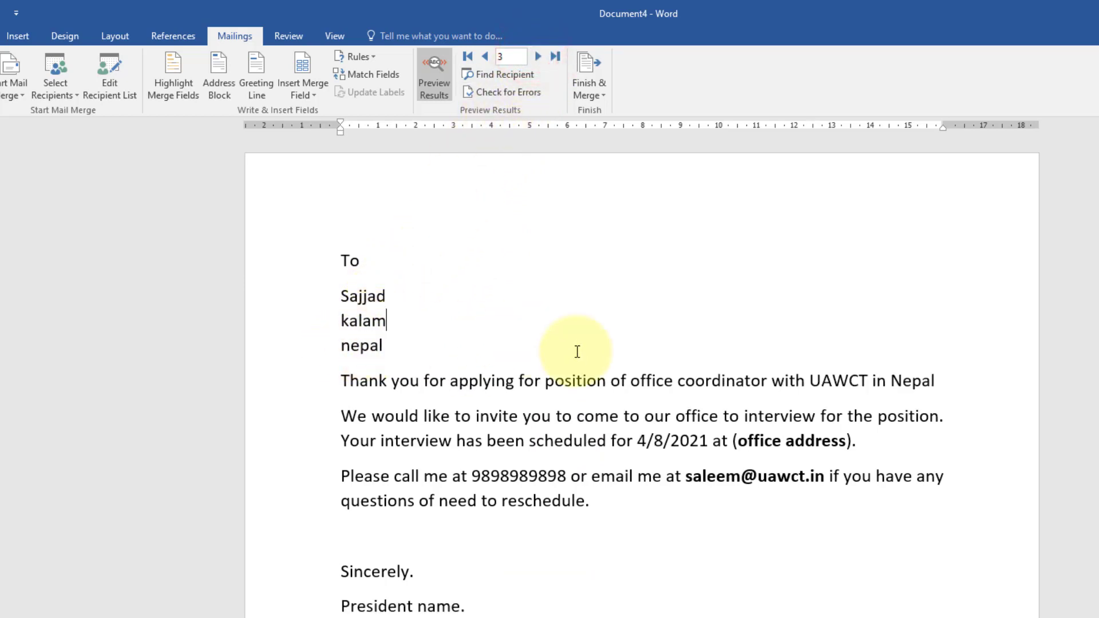
double_click(690, 381)
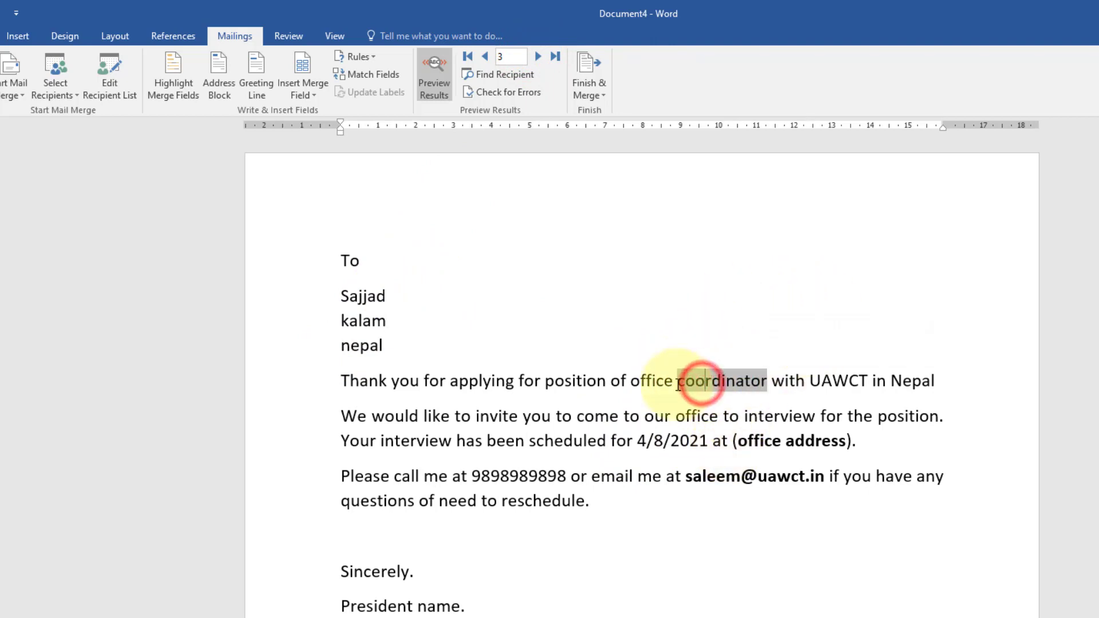
Highlight the merge fields again and preview the letters for records 4, 5 and 6.
click(174, 72)
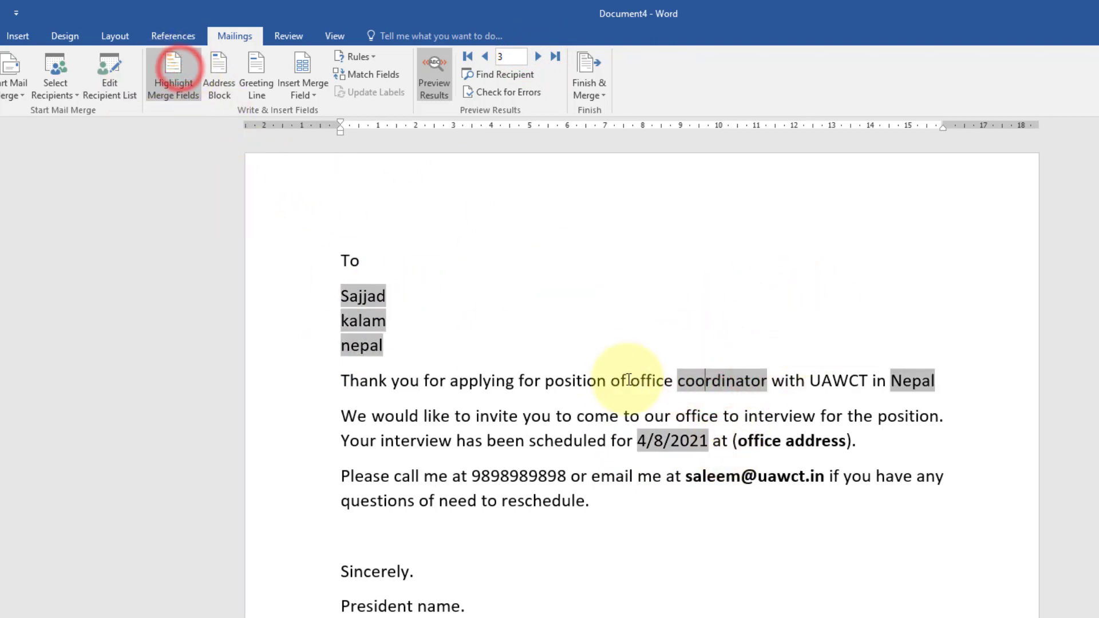
click(629, 379)
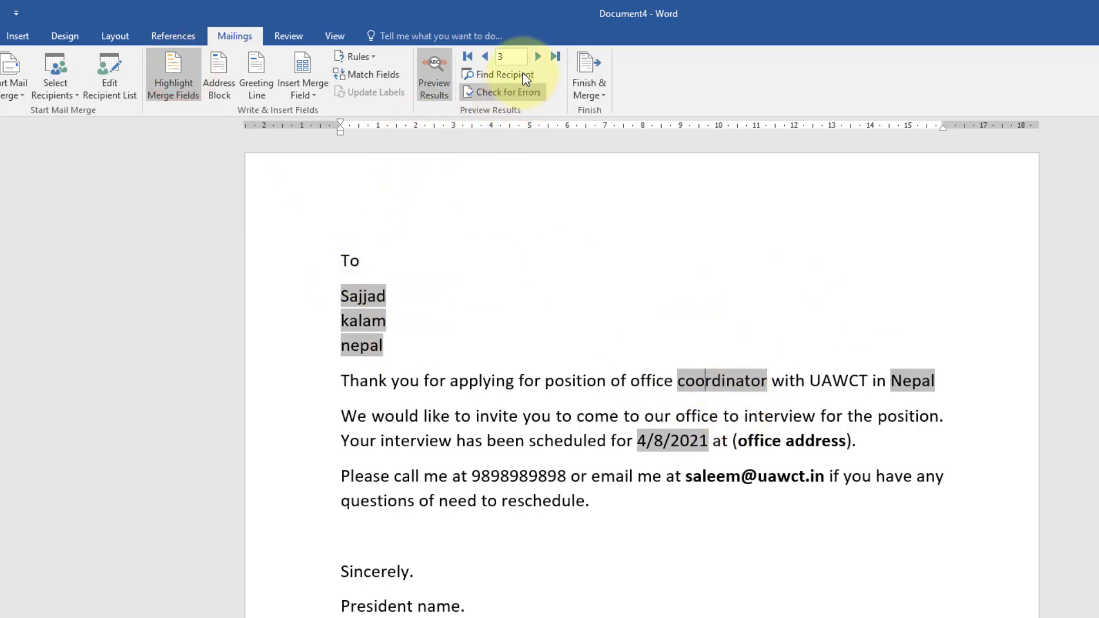
click(539, 57)
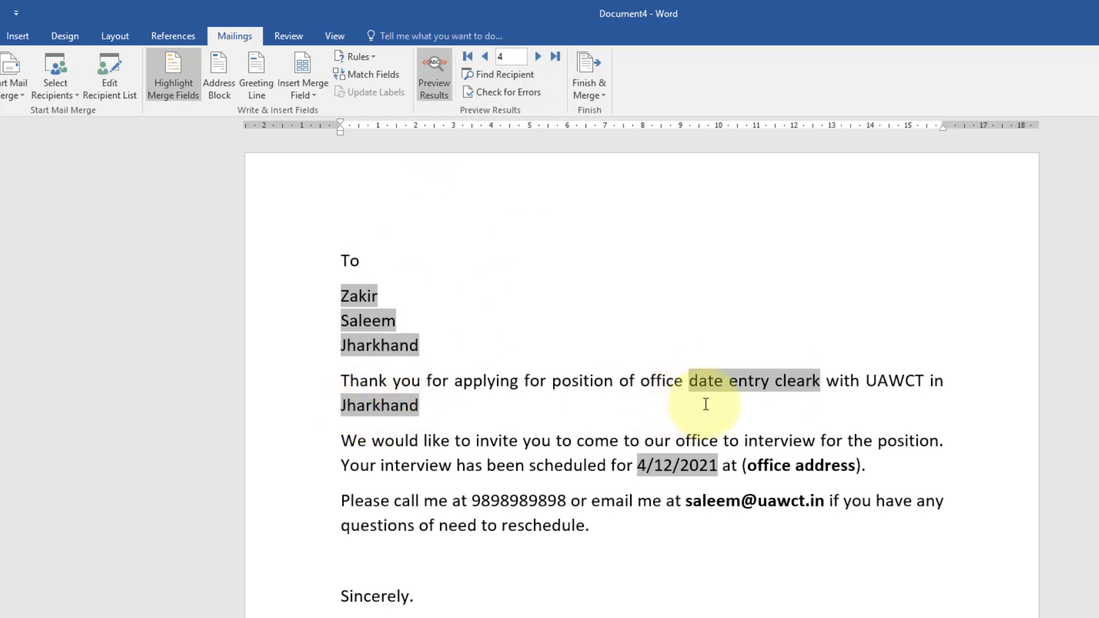
click(540, 56)
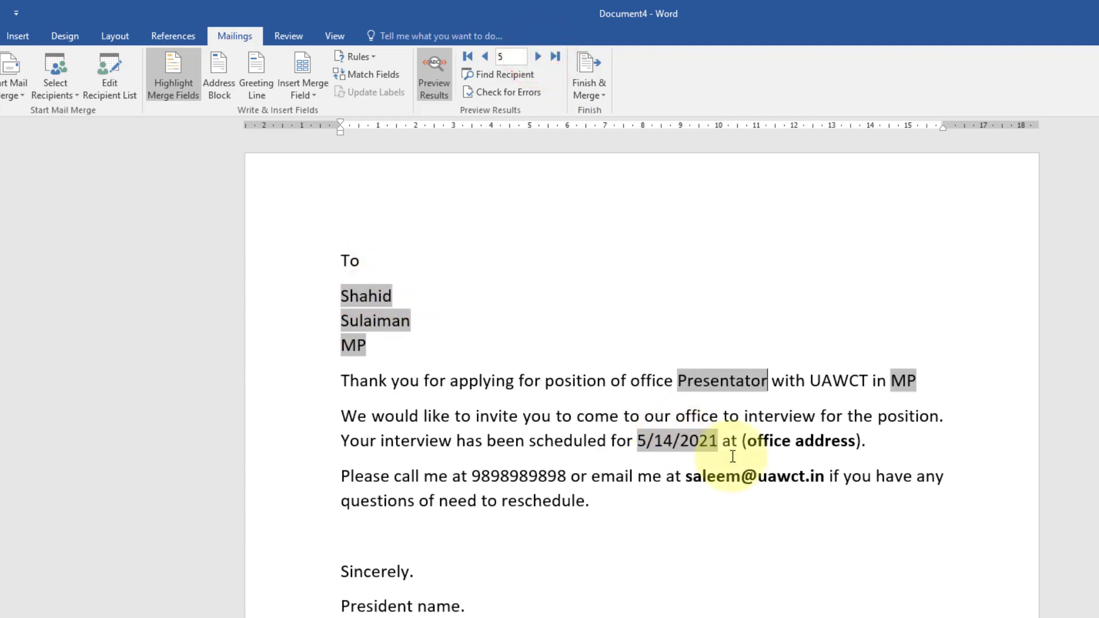
click(538, 58)
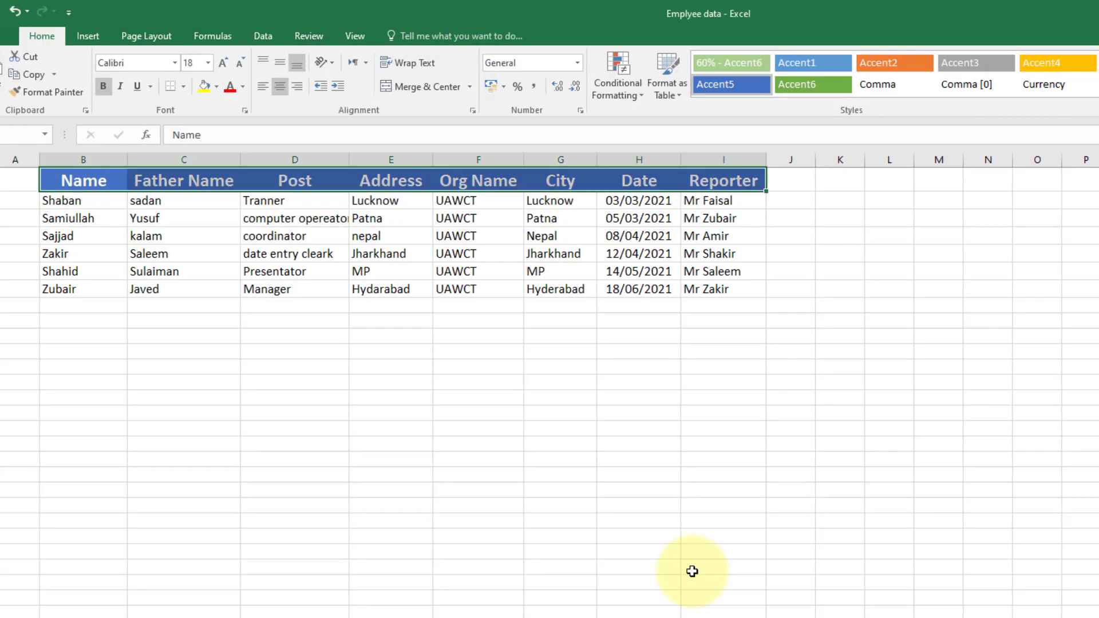
Compare the recipient rows of the "Emplyee data" workbook in Excel with the previewed letter in Word.
drag(46, 201, 721, 294)
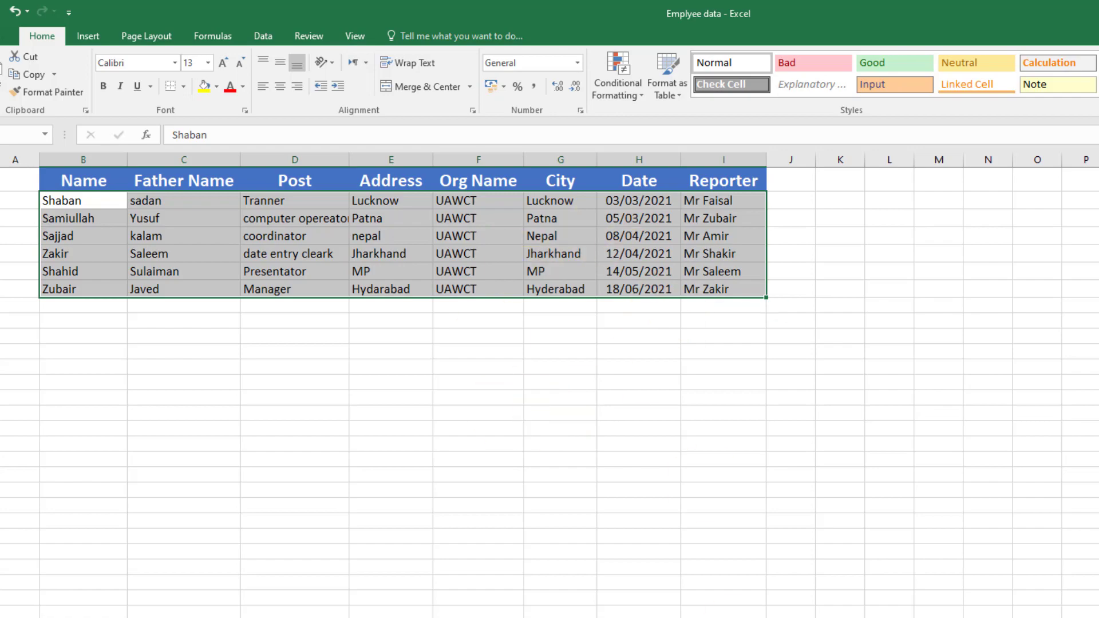
click(633, 574)
key(alt+Tab)
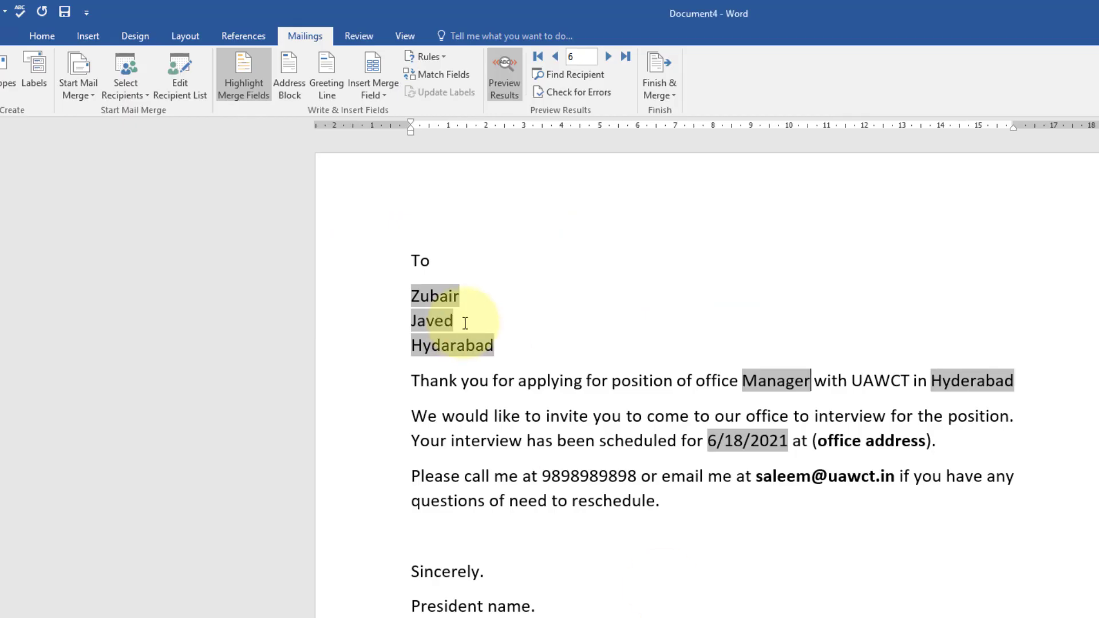
click(526, 349)
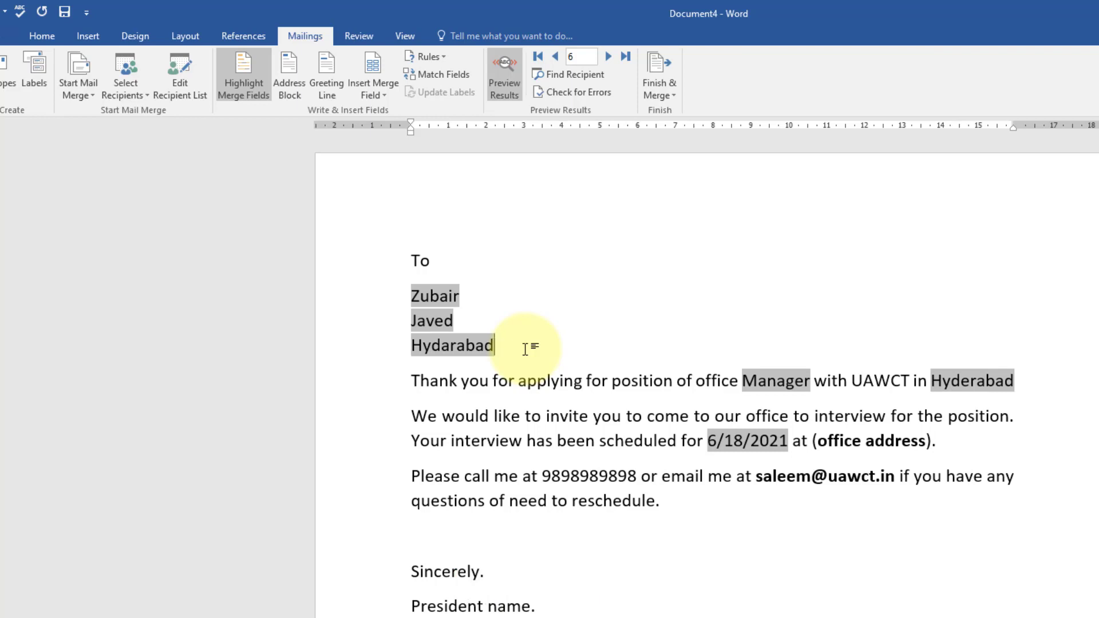
Review the recipient source options in Word, the workbook's header row in Excel, and the merge fields available to the letter.
click(143, 98)
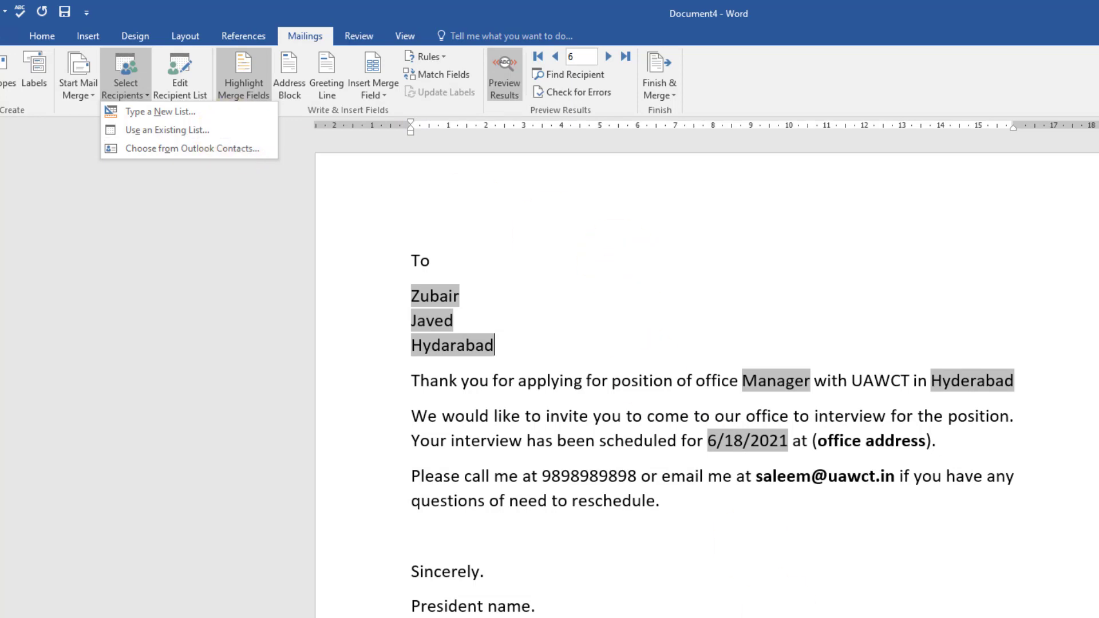
key(alt+Tab)
drag(80, 183, 699, 211)
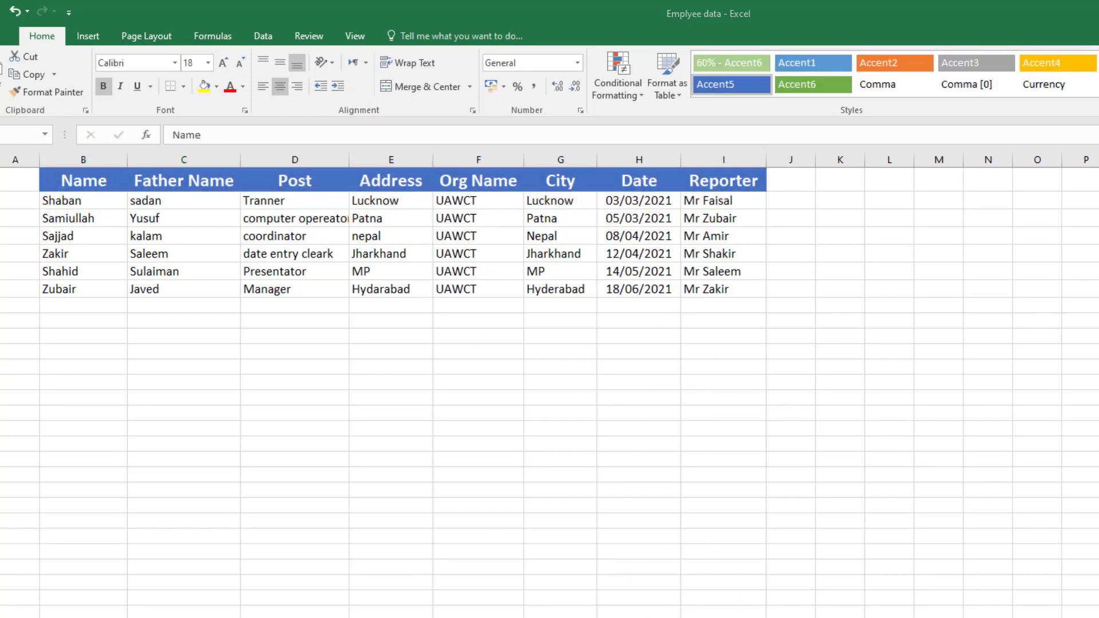
key(alt+Tab)
click(393, 88)
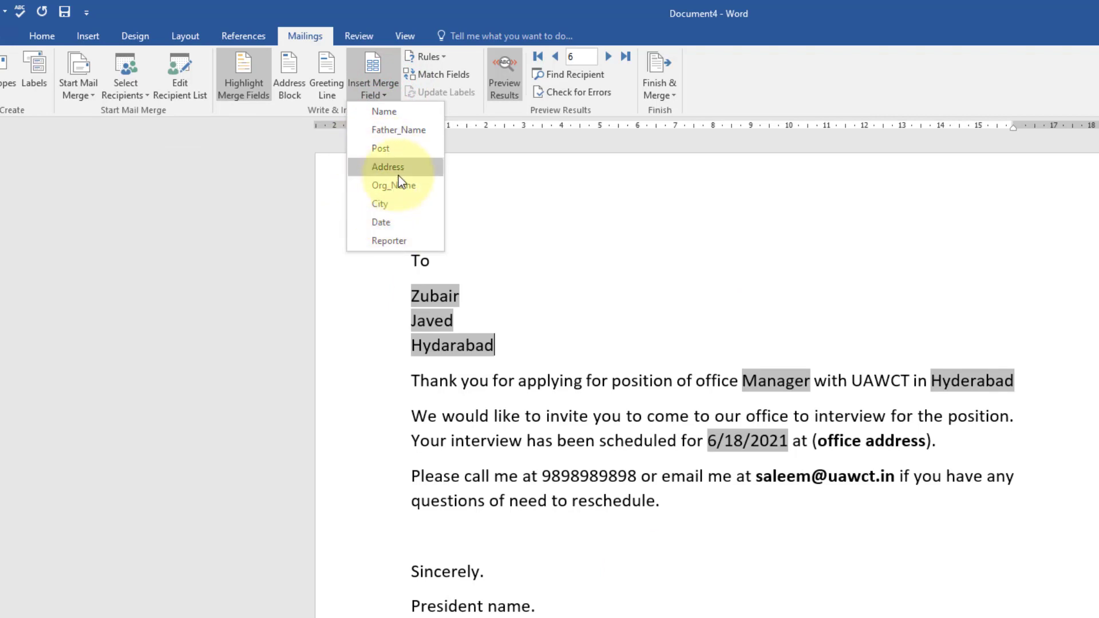
click(638, 396)
click(612, 389)
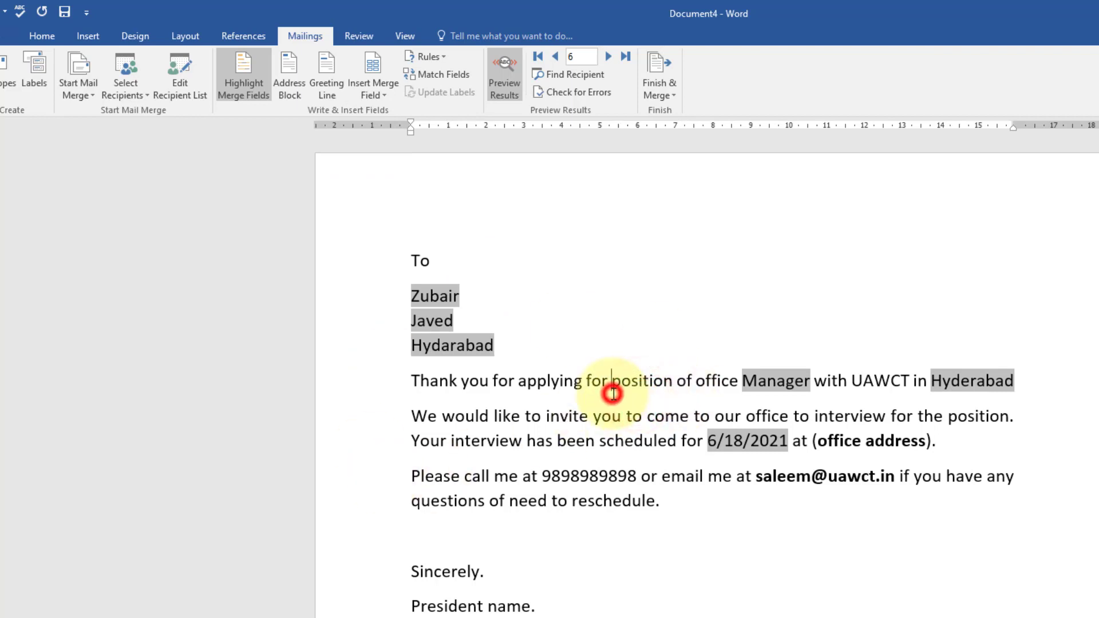